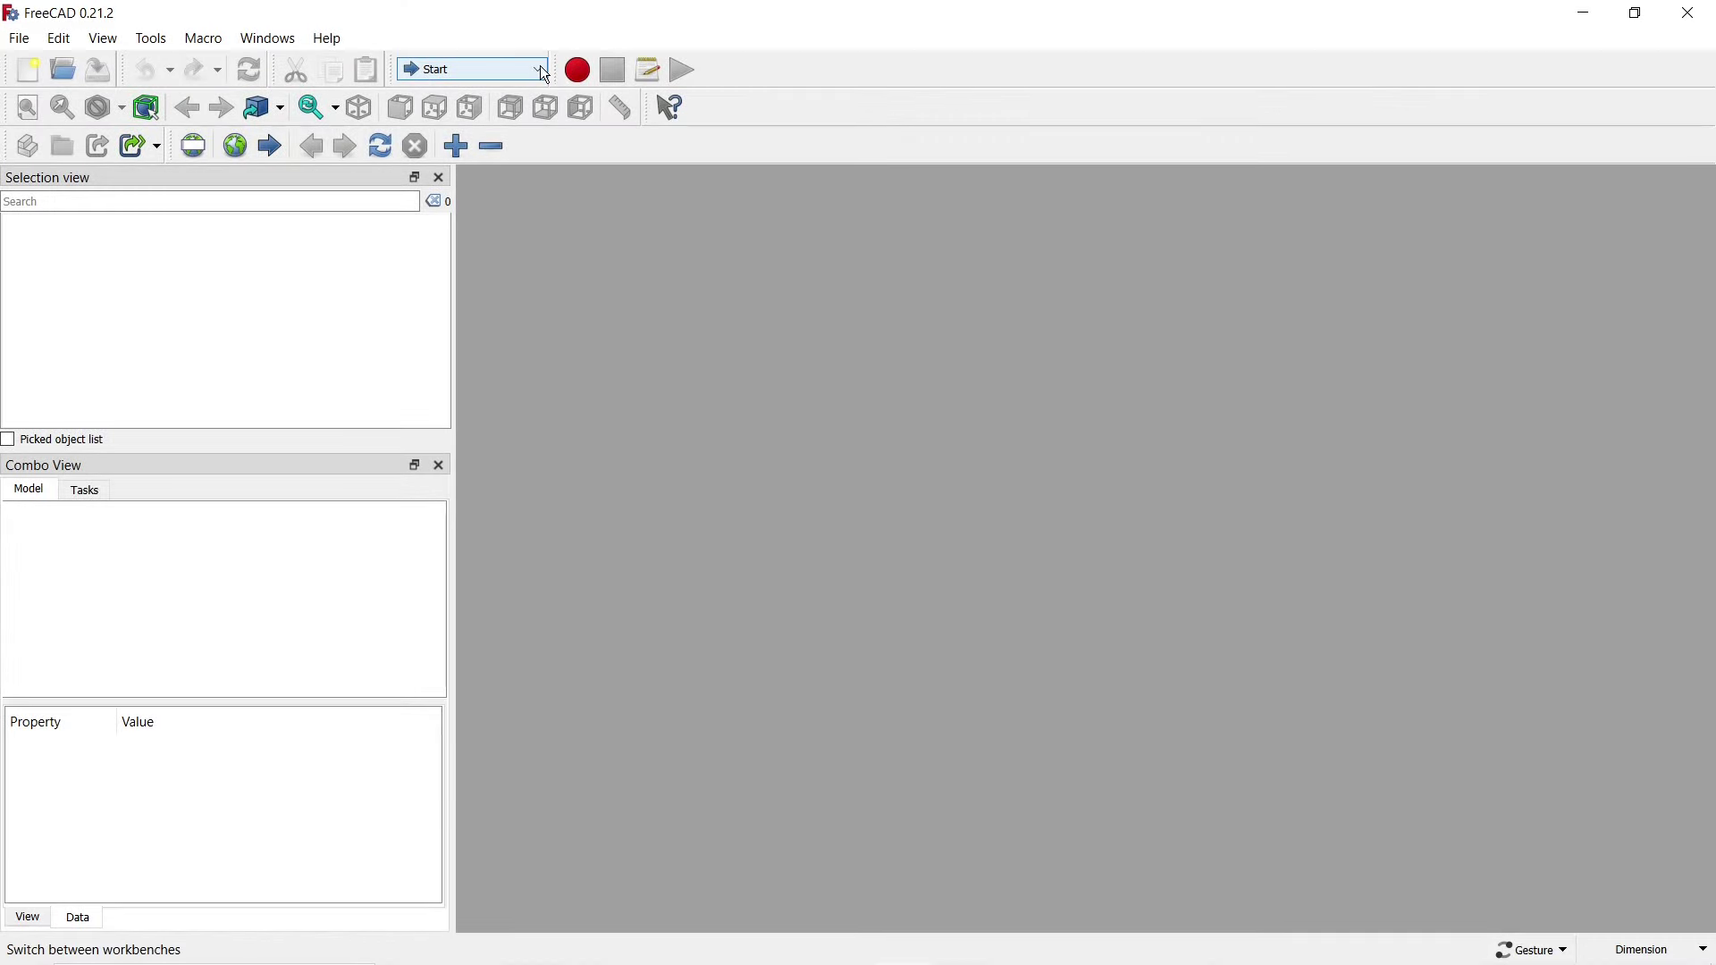
Switch to the Part Design workbench and create a new document with a body
left_click(542, 69)
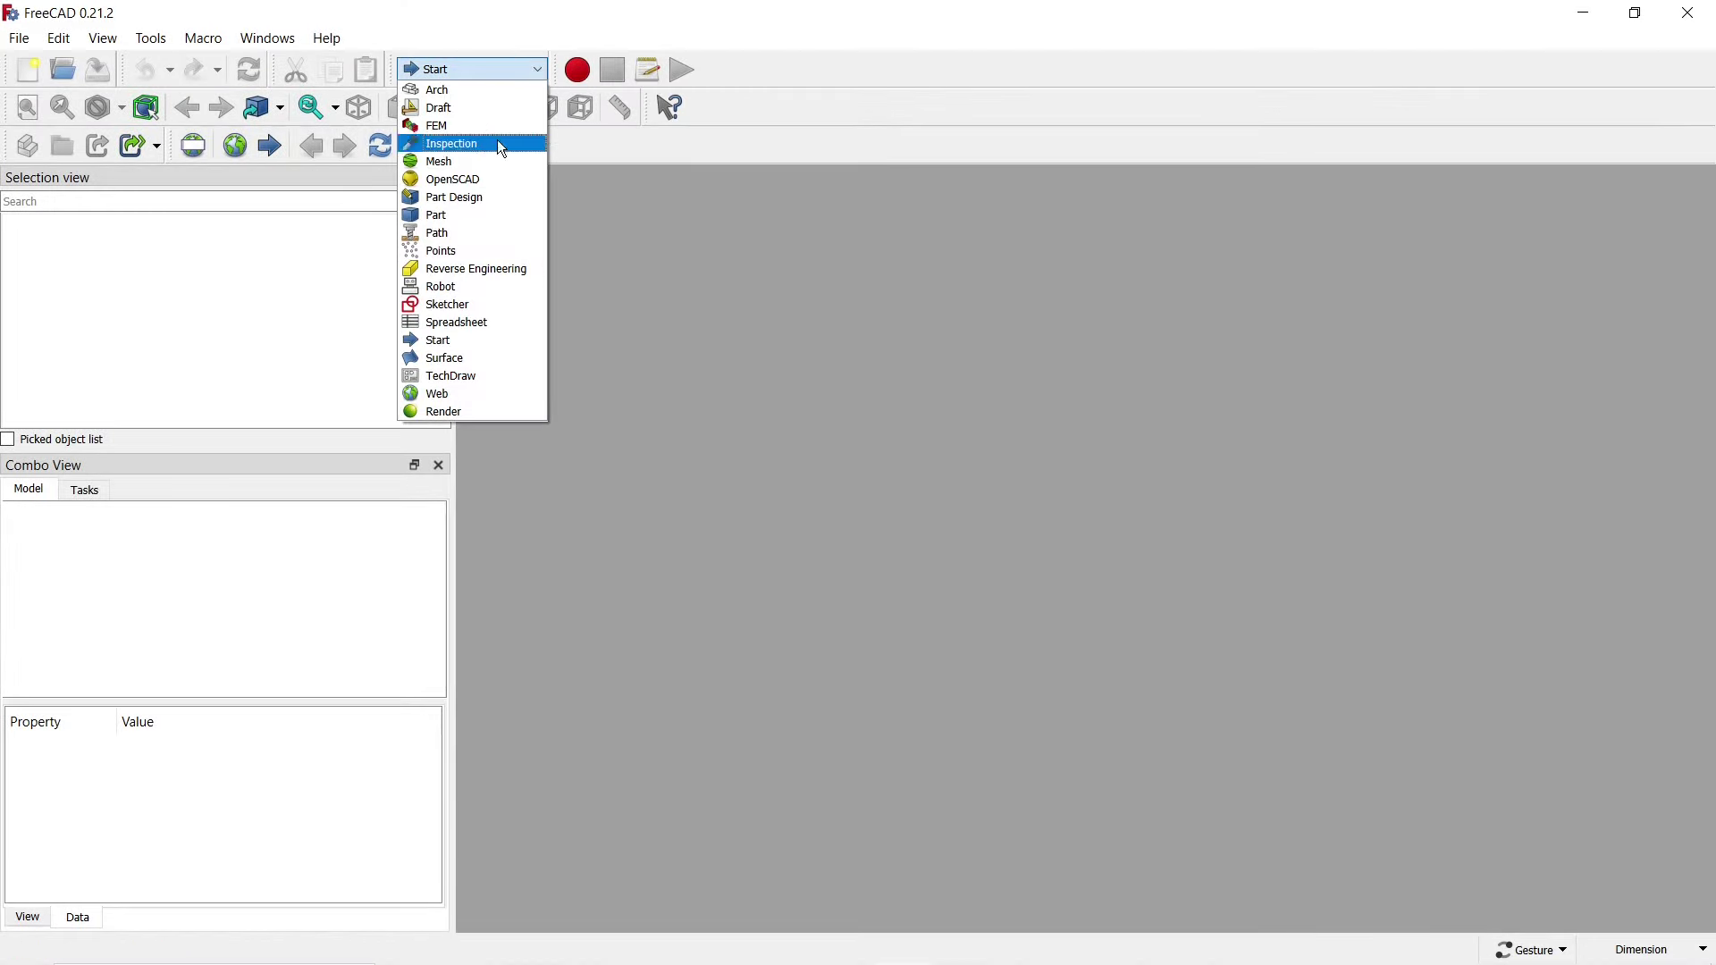
left_click(479, 198)
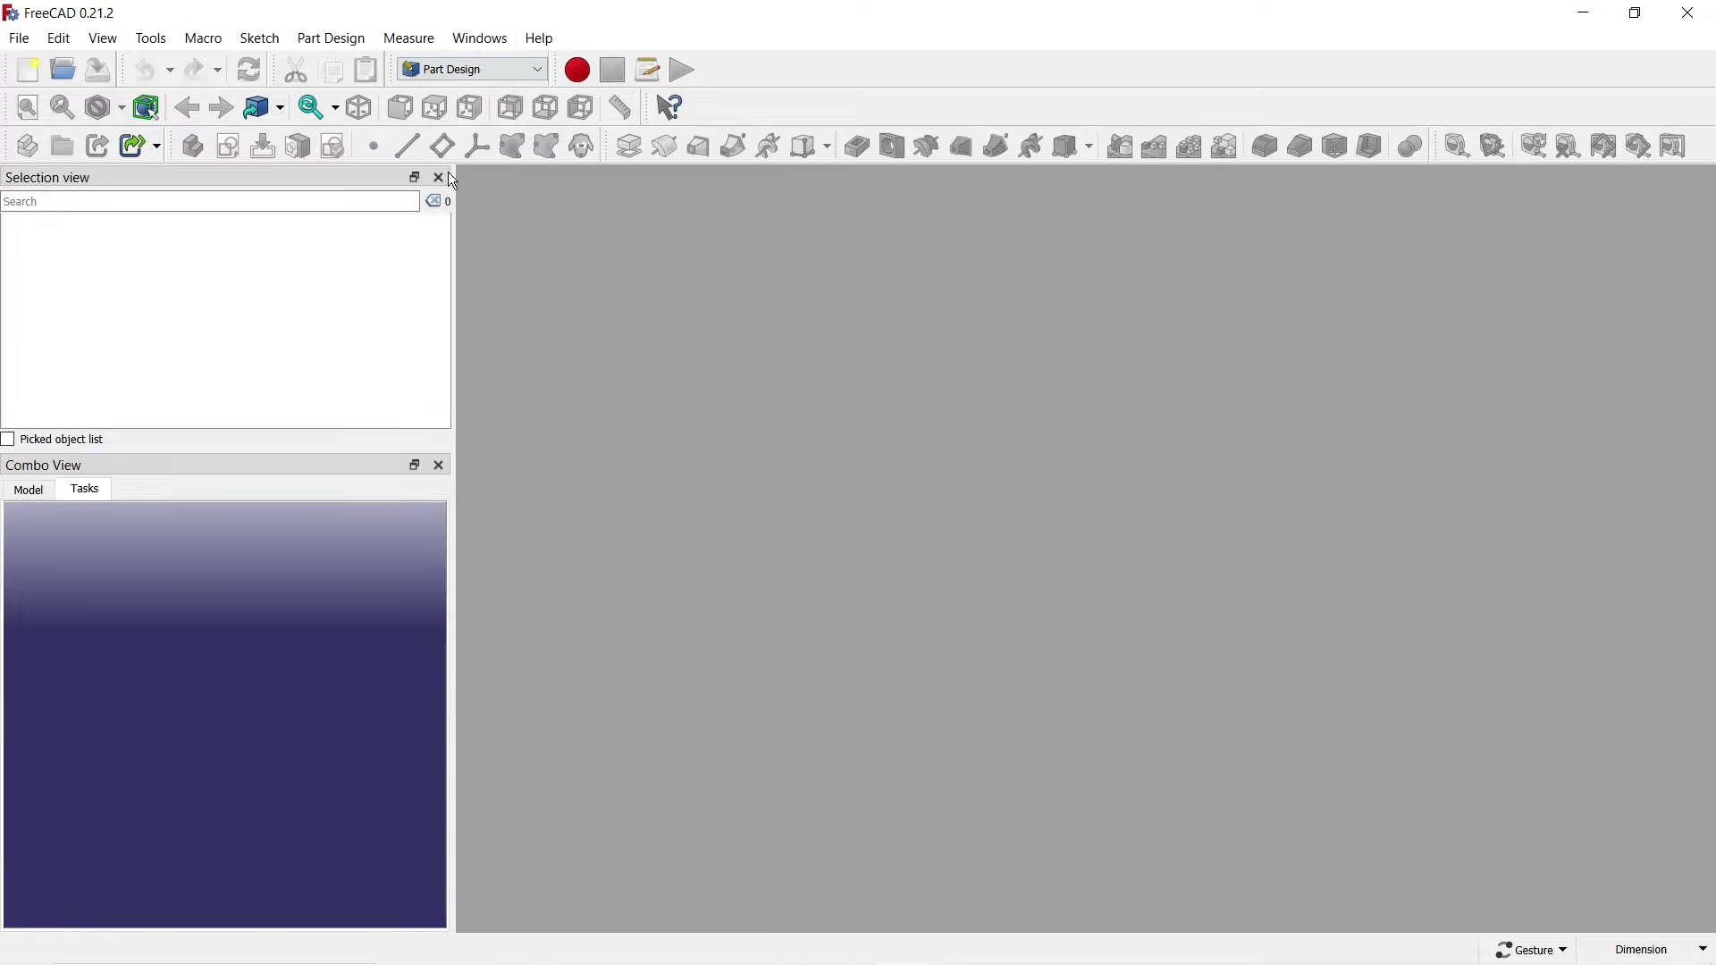
left_click(25, 68)
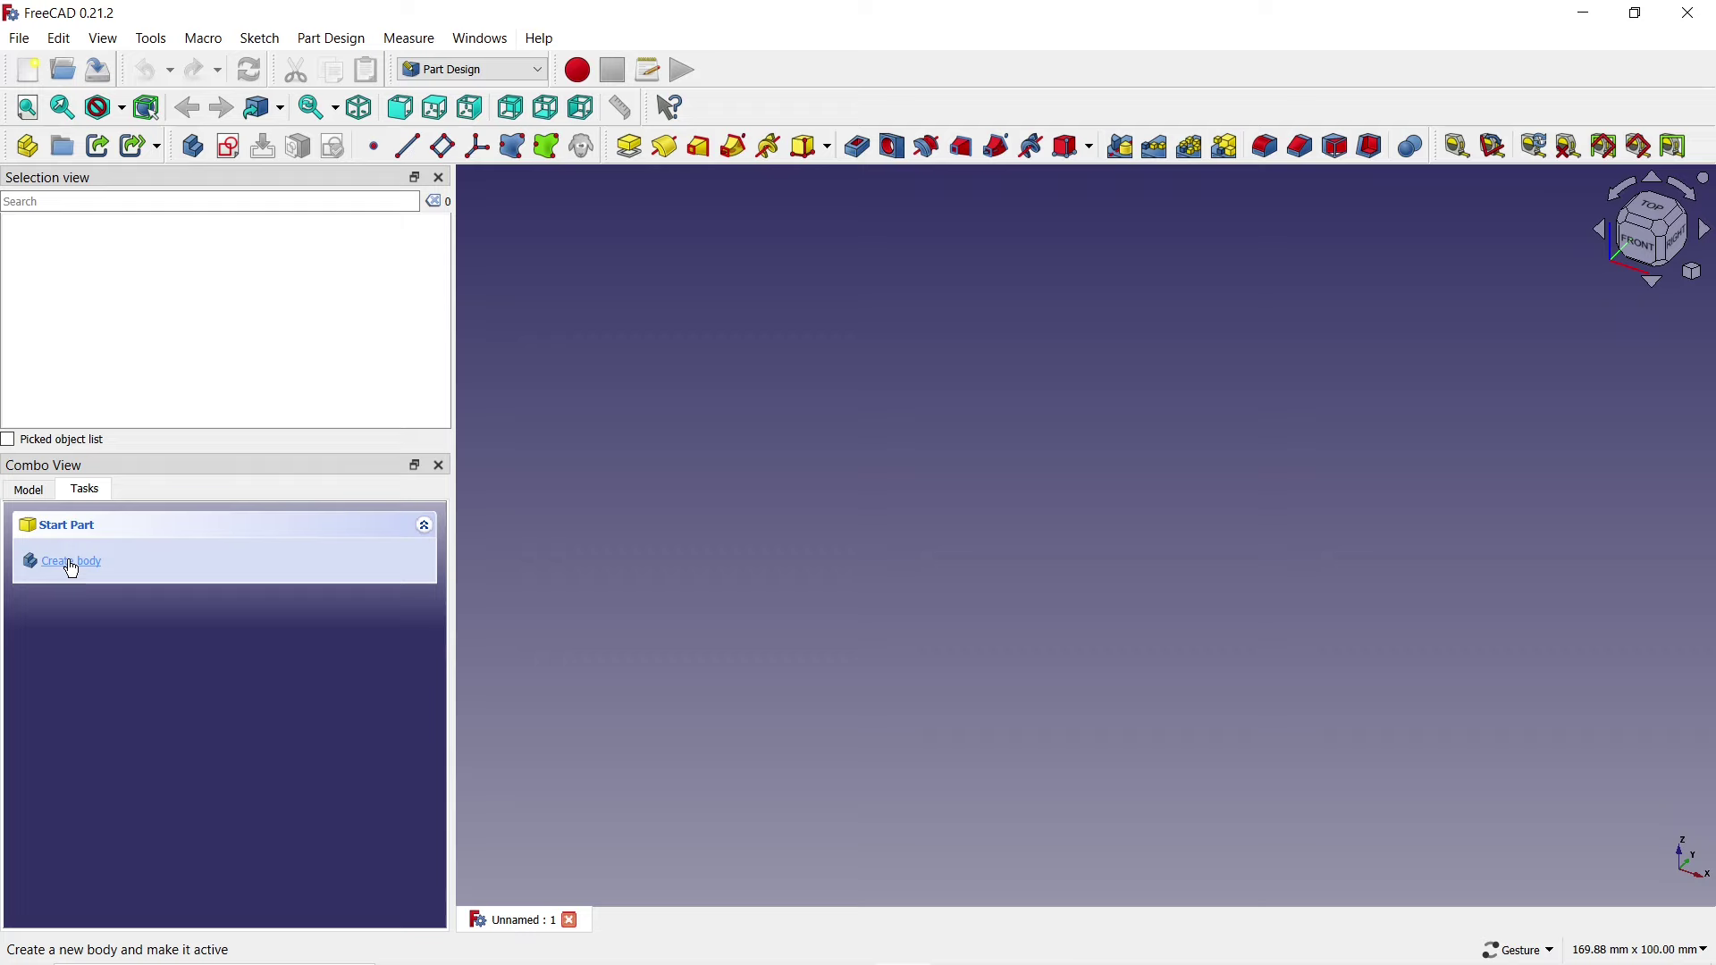
left_click(70, 566)
Start a new sketch on the XY plane
left_click(63, 570)
left_click(67, 624)
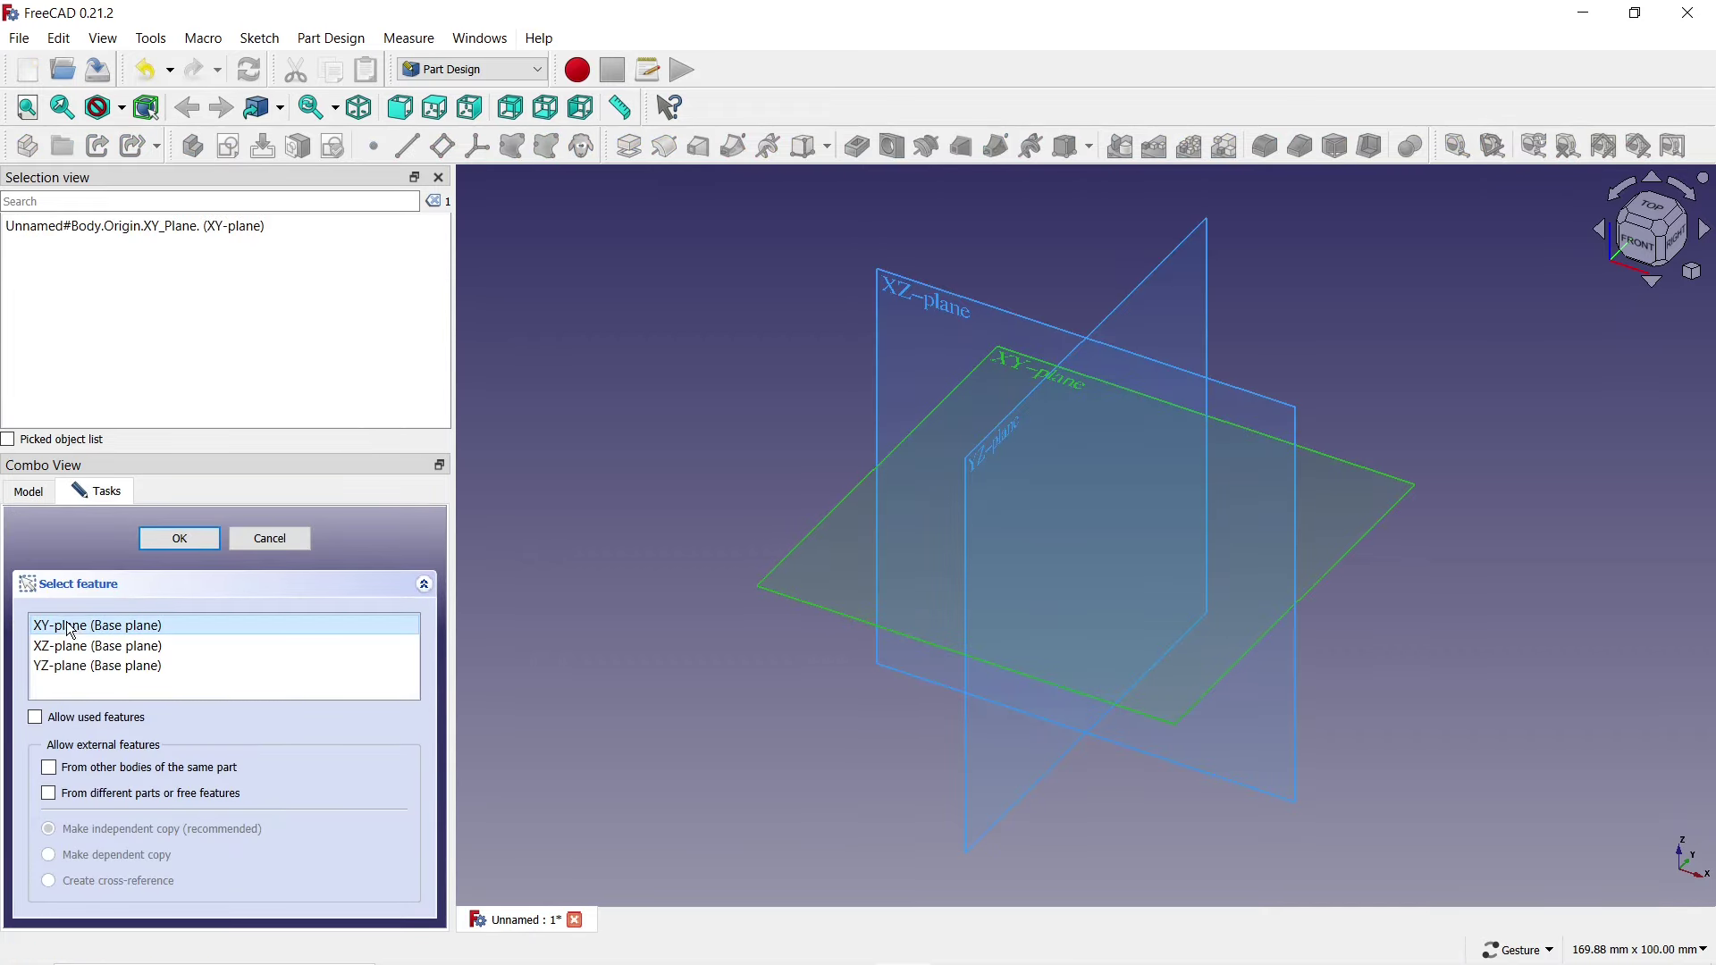
left_click(160, 538)
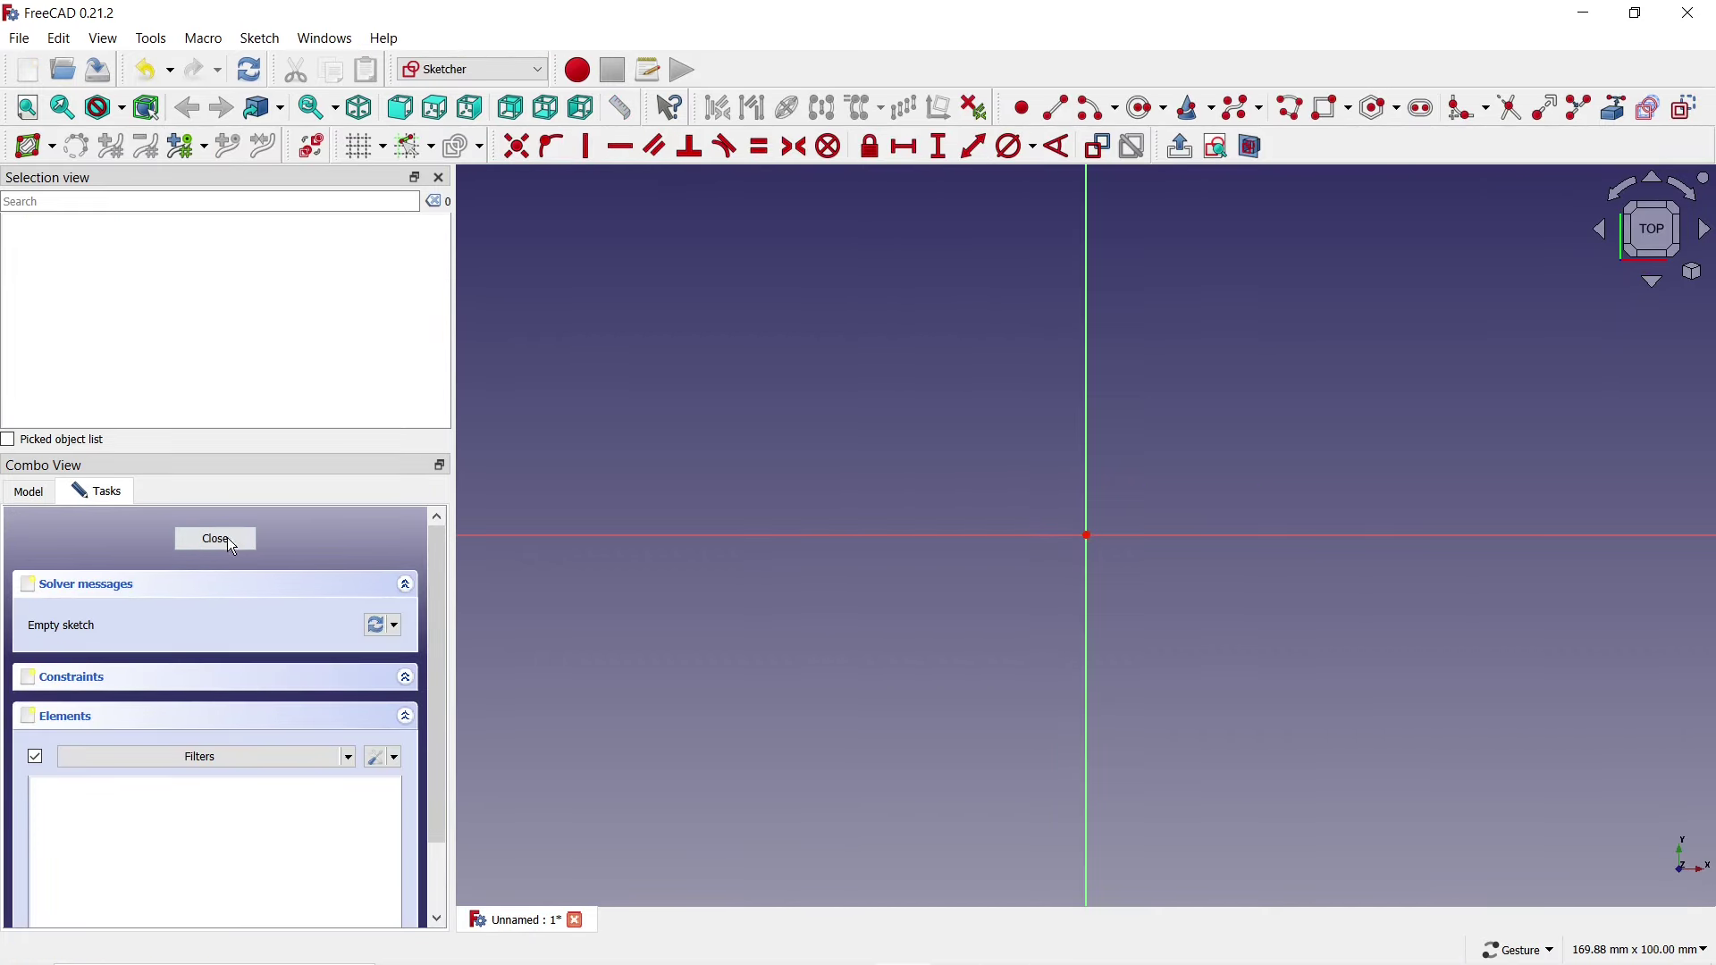
Draw a horizontal slot from the origin out to the right
left_click(1421, 112)
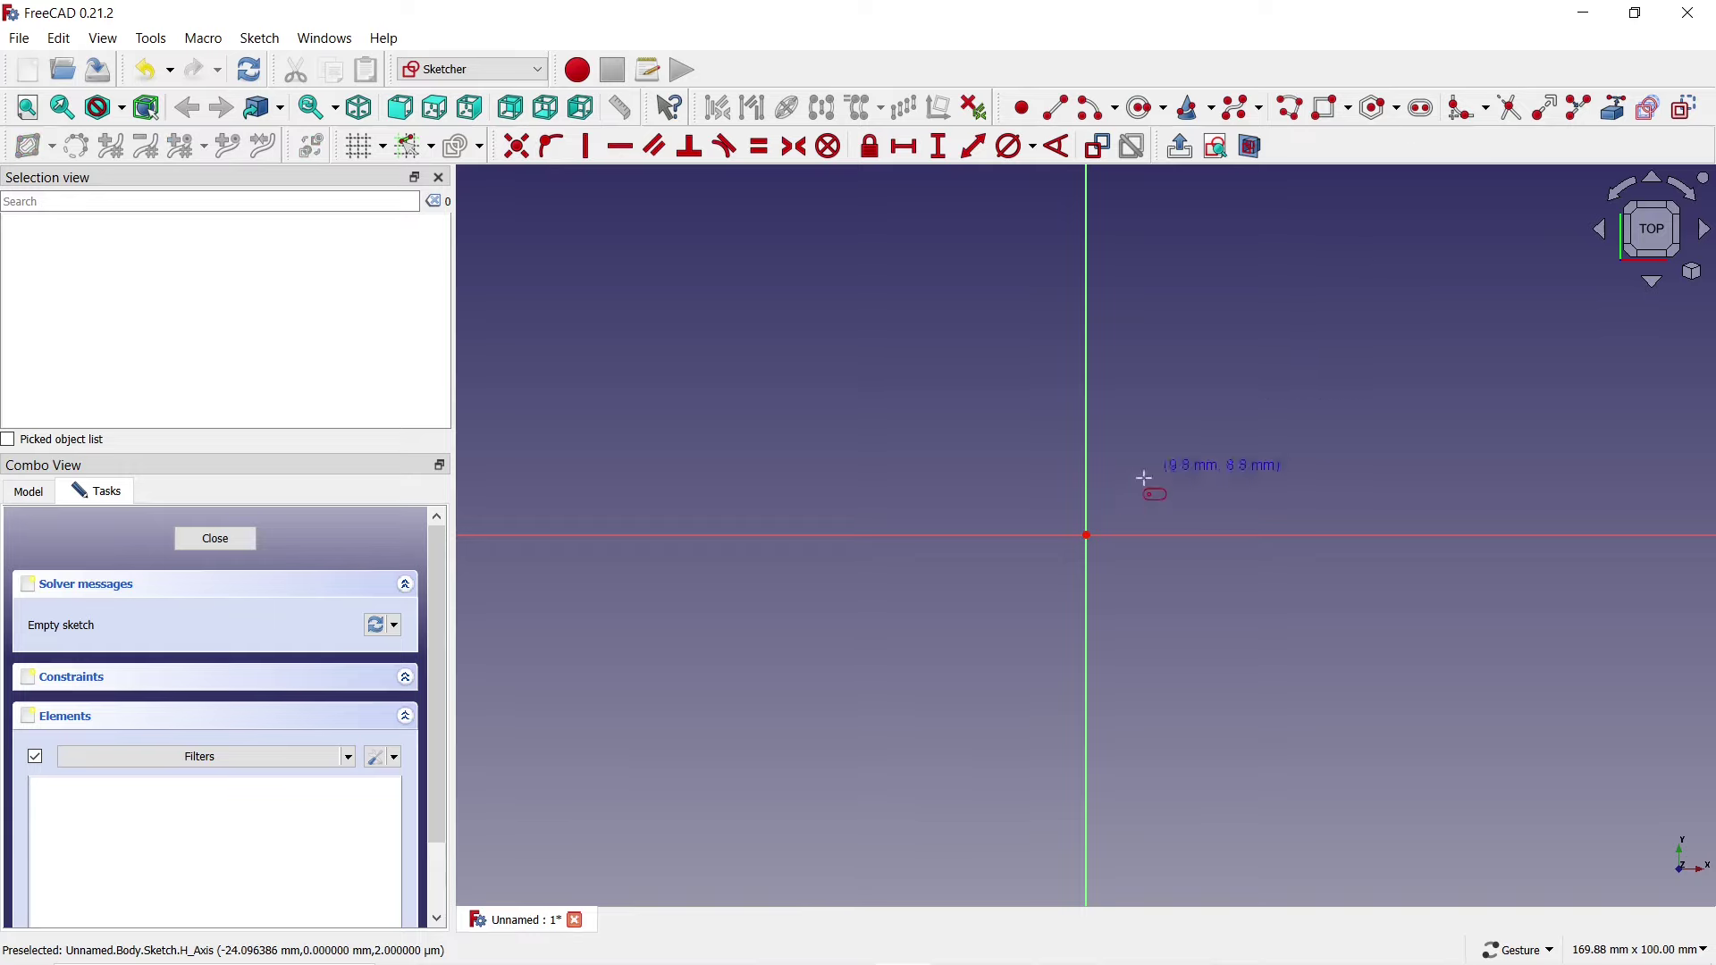
left_click(1086, 535)
scroll(1027, 536, "down", 5)
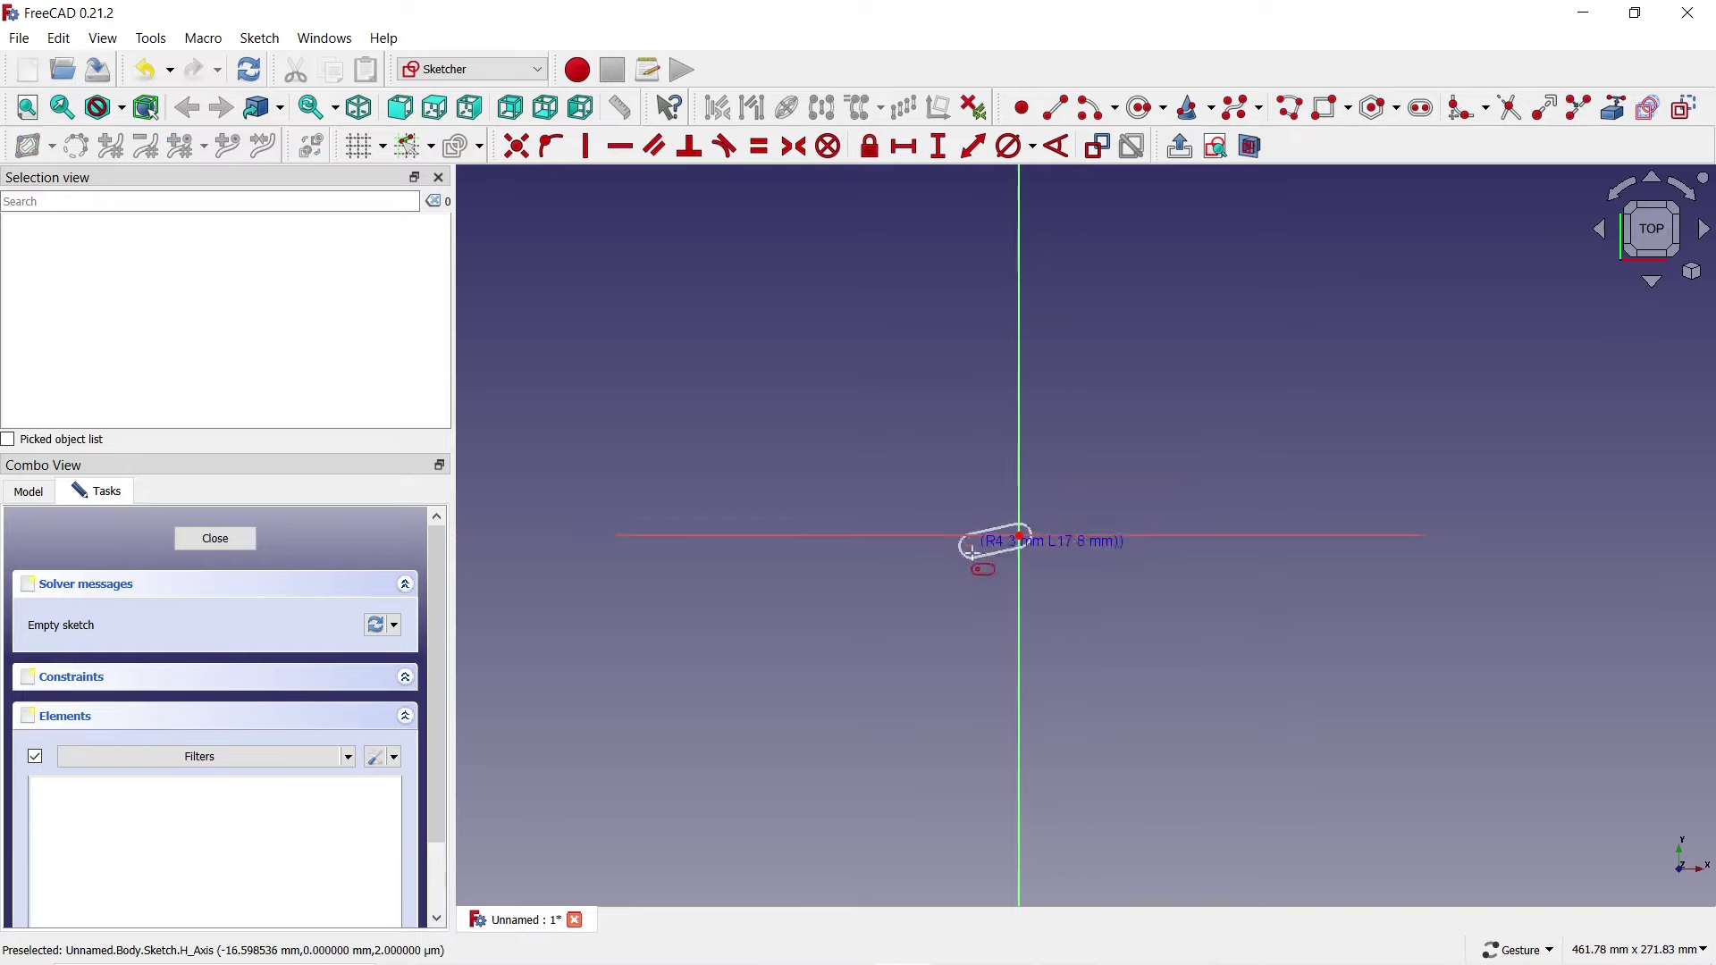
scroll(1231, 574, "up", 4)
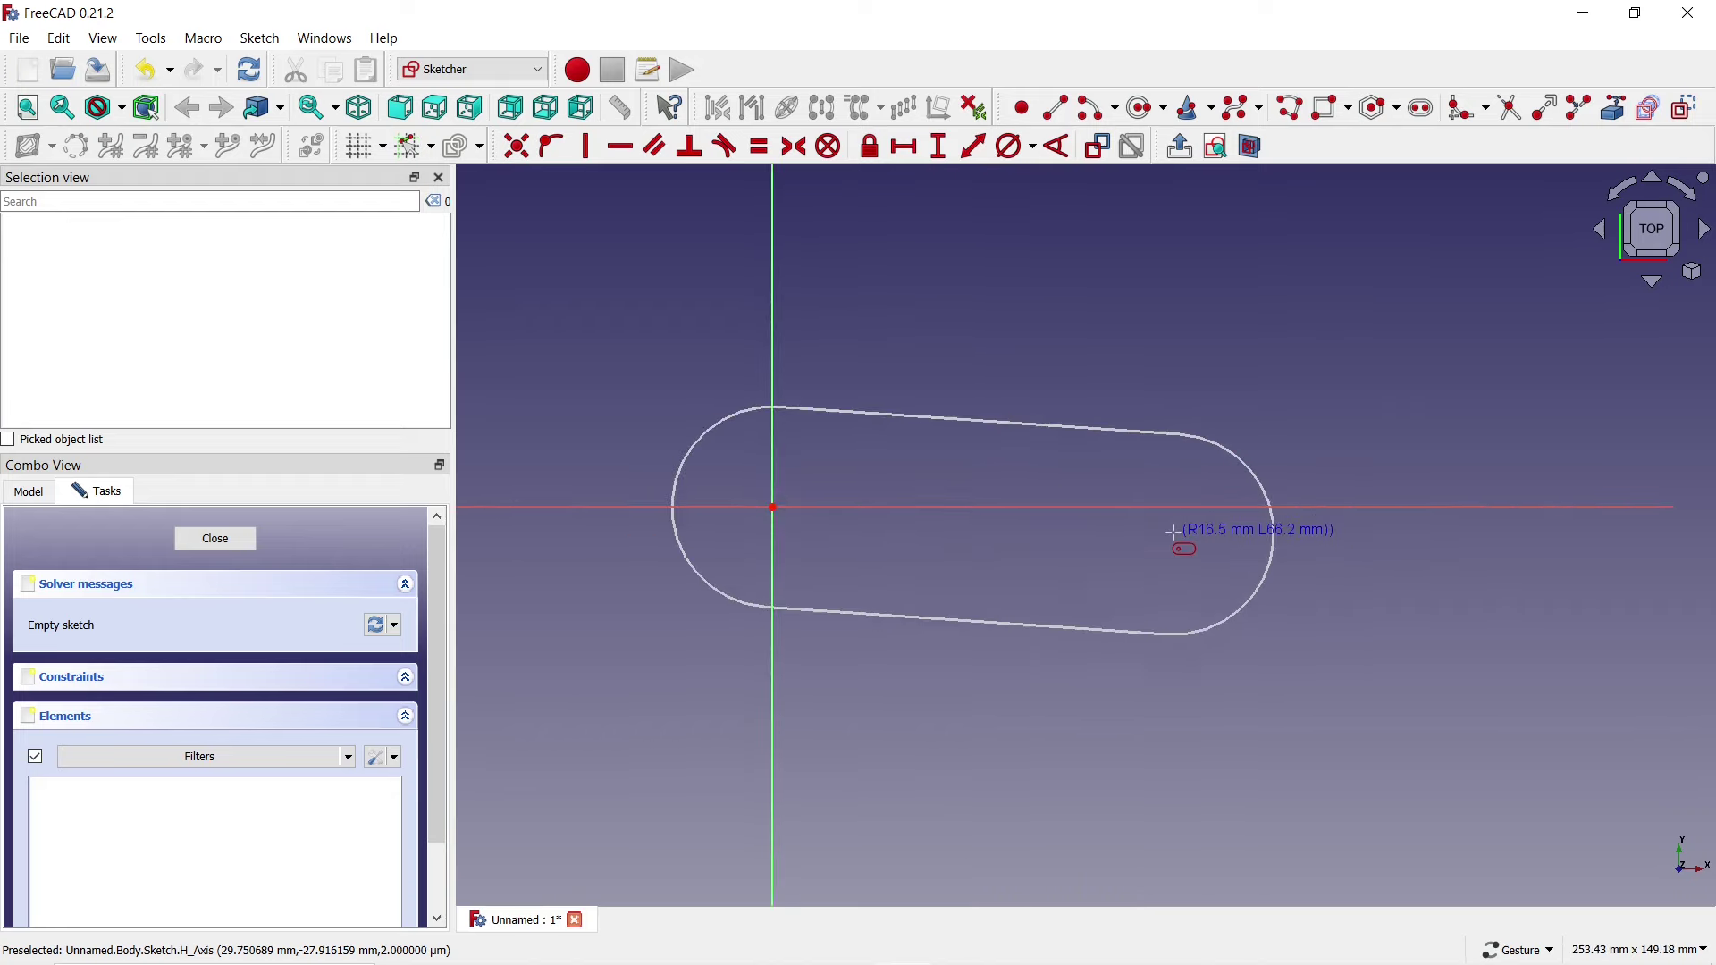
left_click(1080, 506)
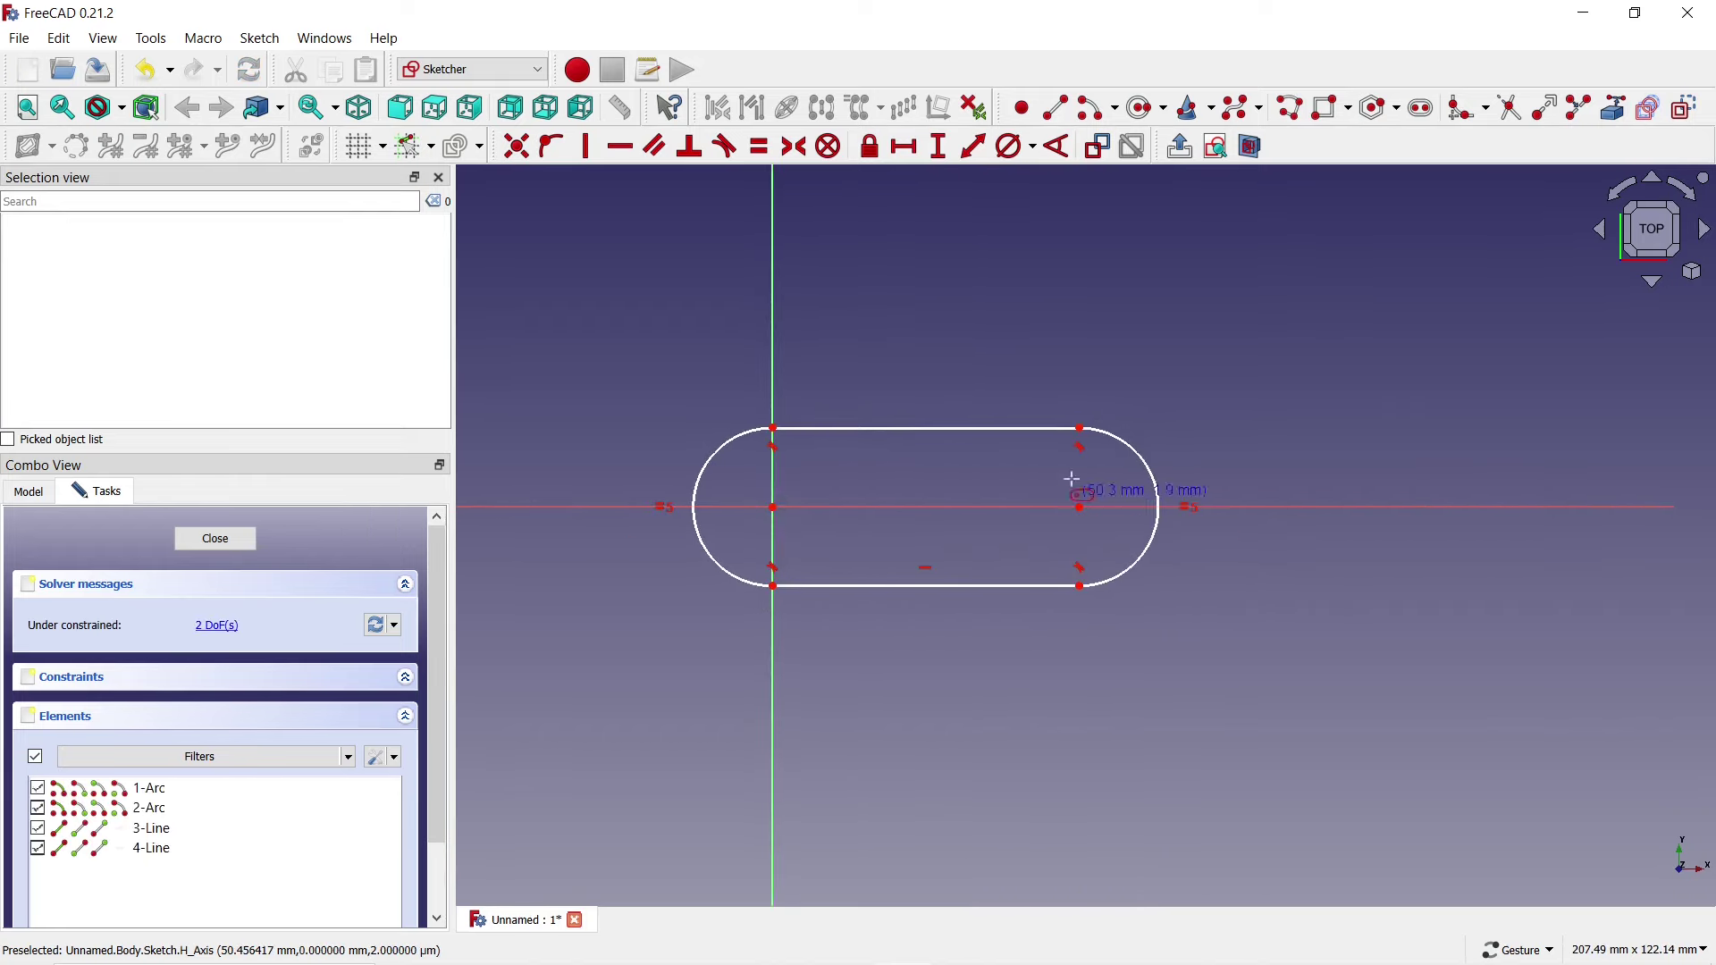
Constrain the slot's right arc to a 30 mm diameter
left_click(1009, 157)
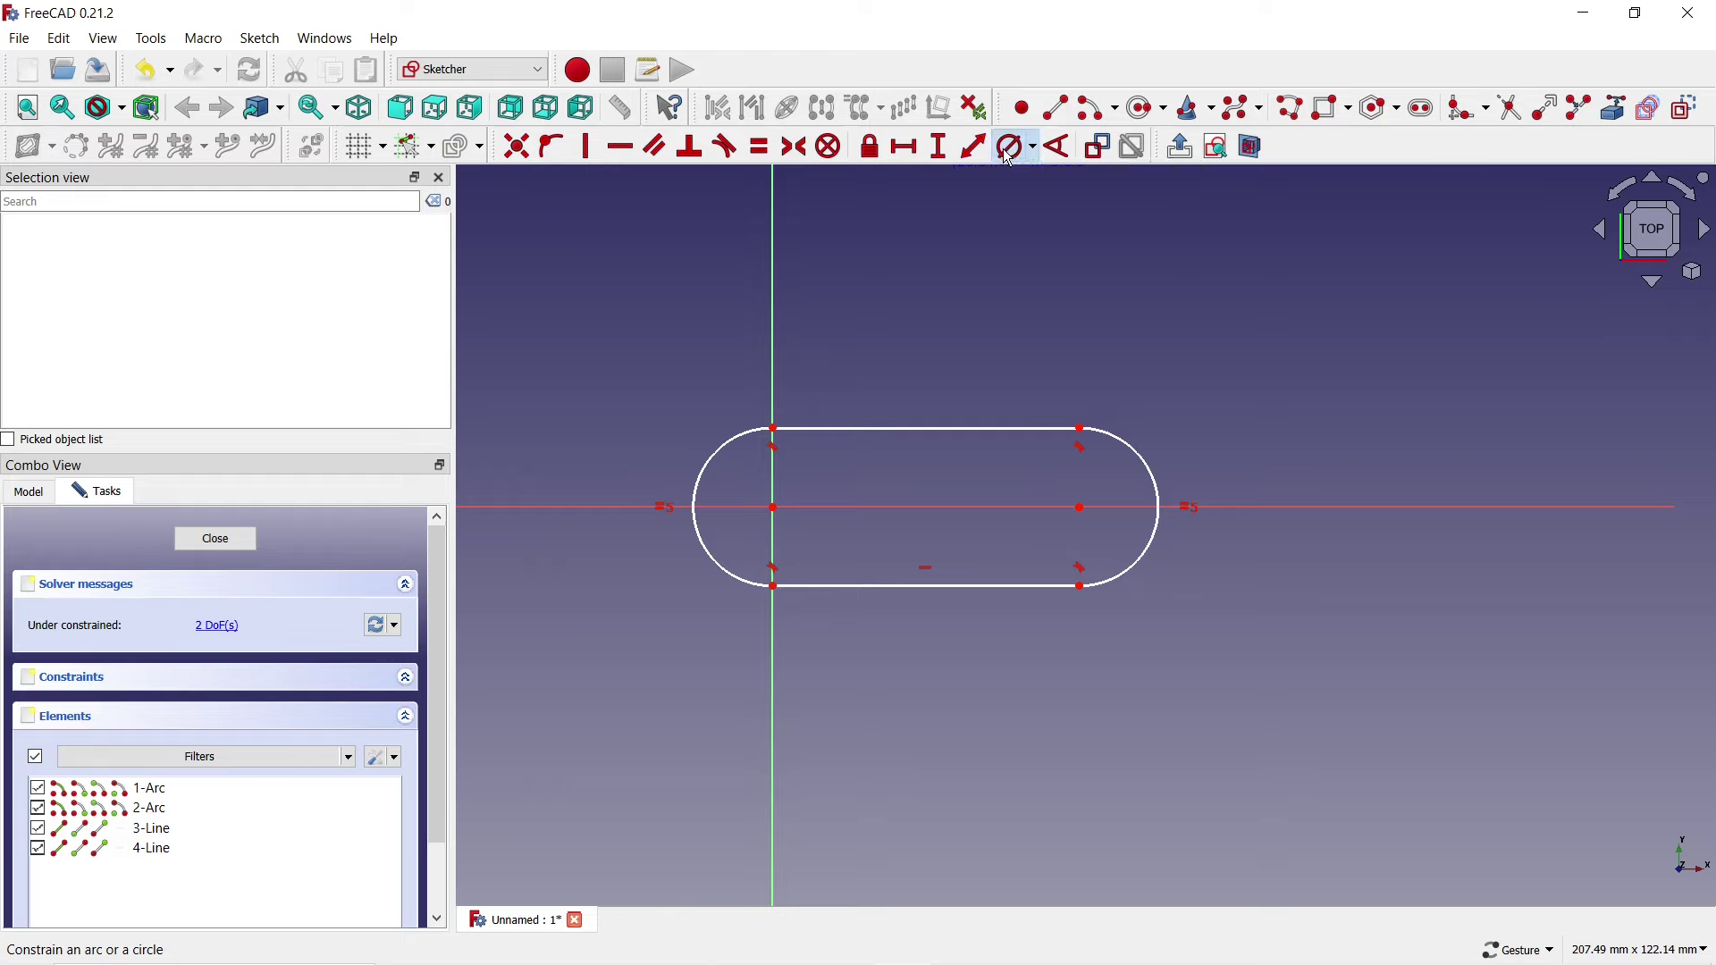
left_click(1130, 439)
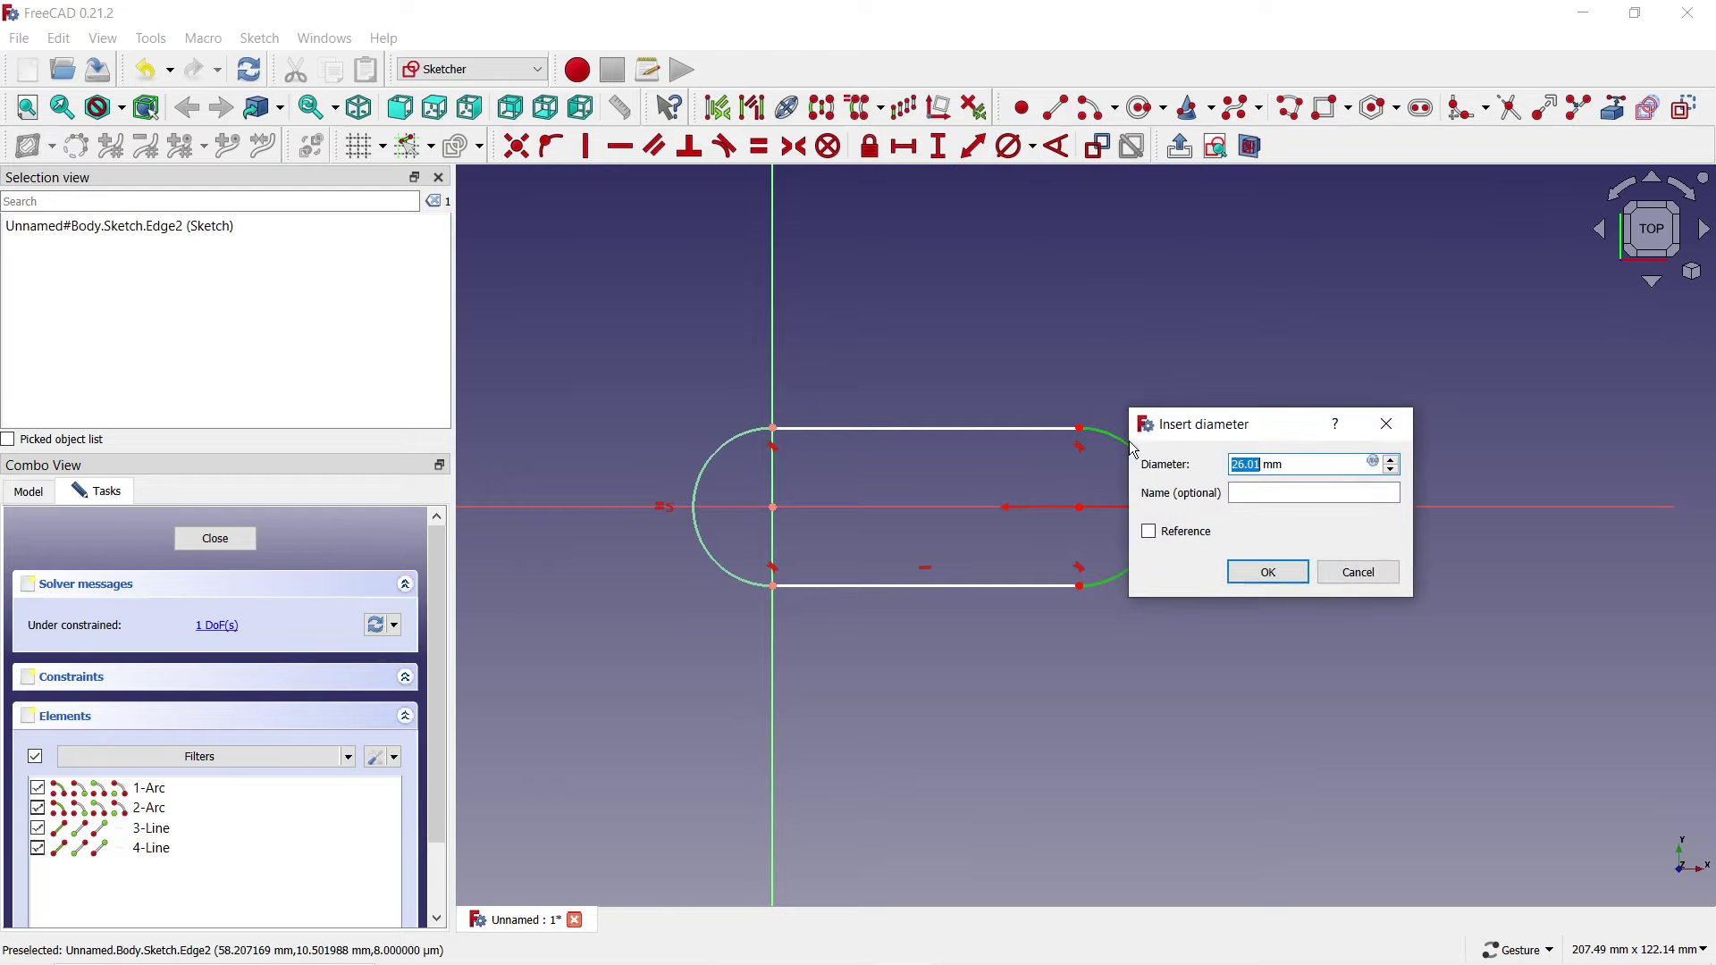
type("30")
key("Return")
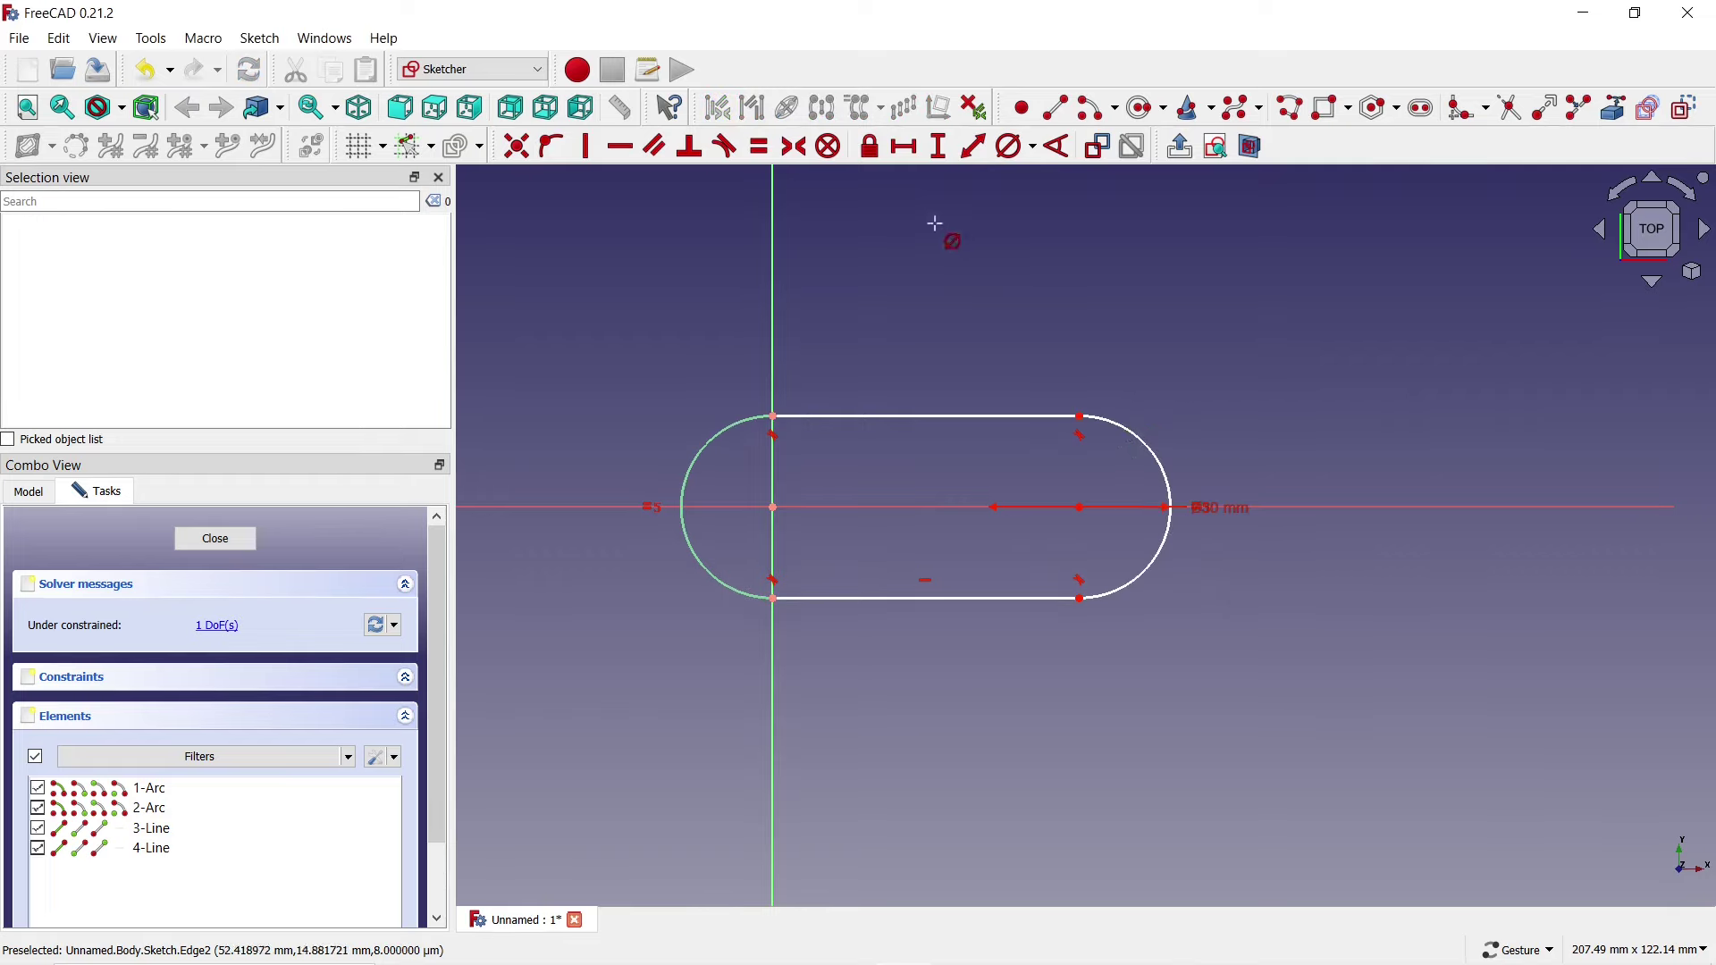
Constrain the top line to a 50 mm horizontal length and close the sketch
left_click(912, 157)
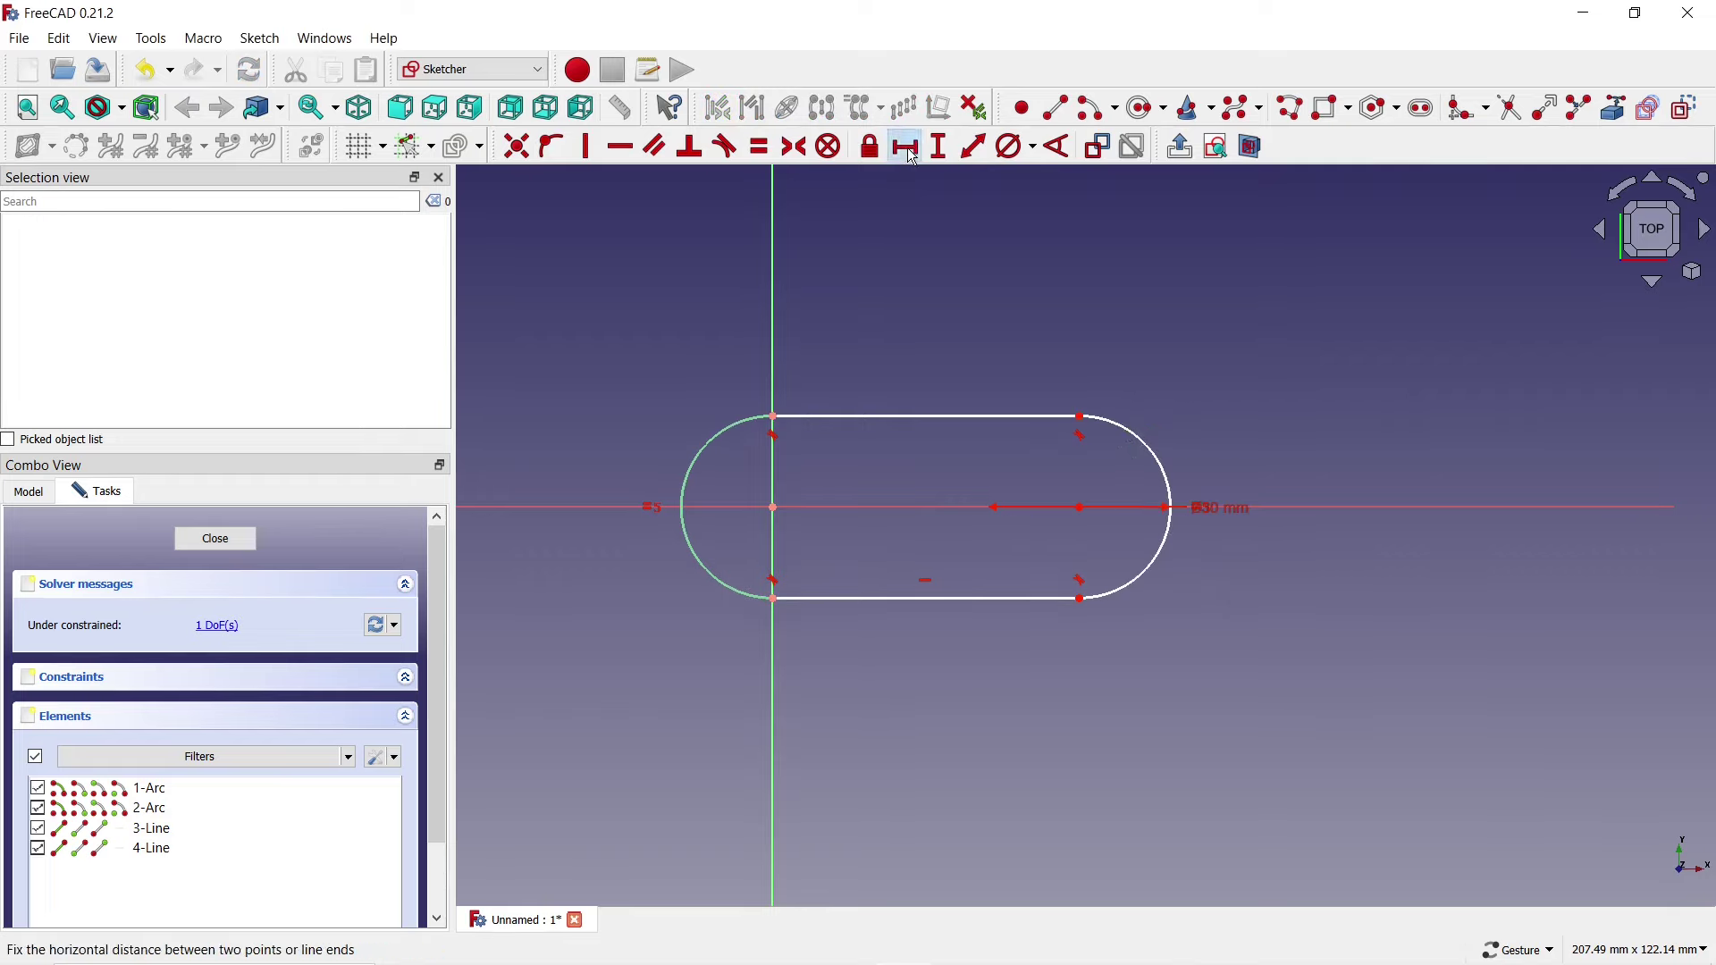
left_click(923, 417)
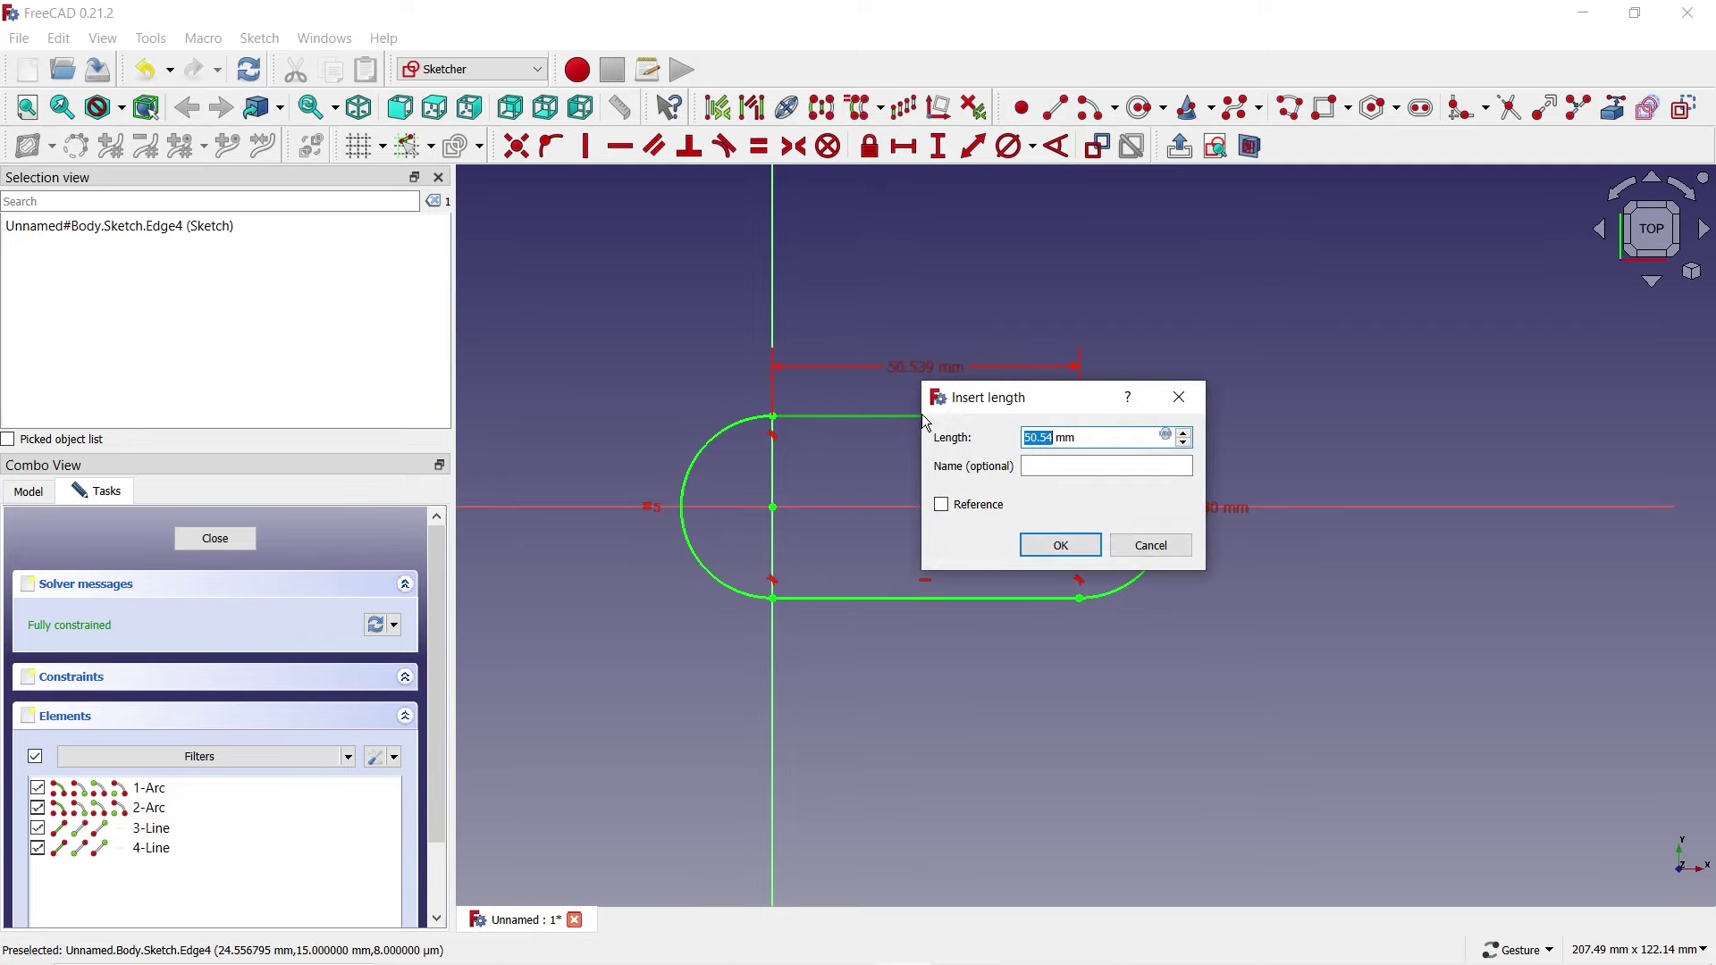
key("Return")
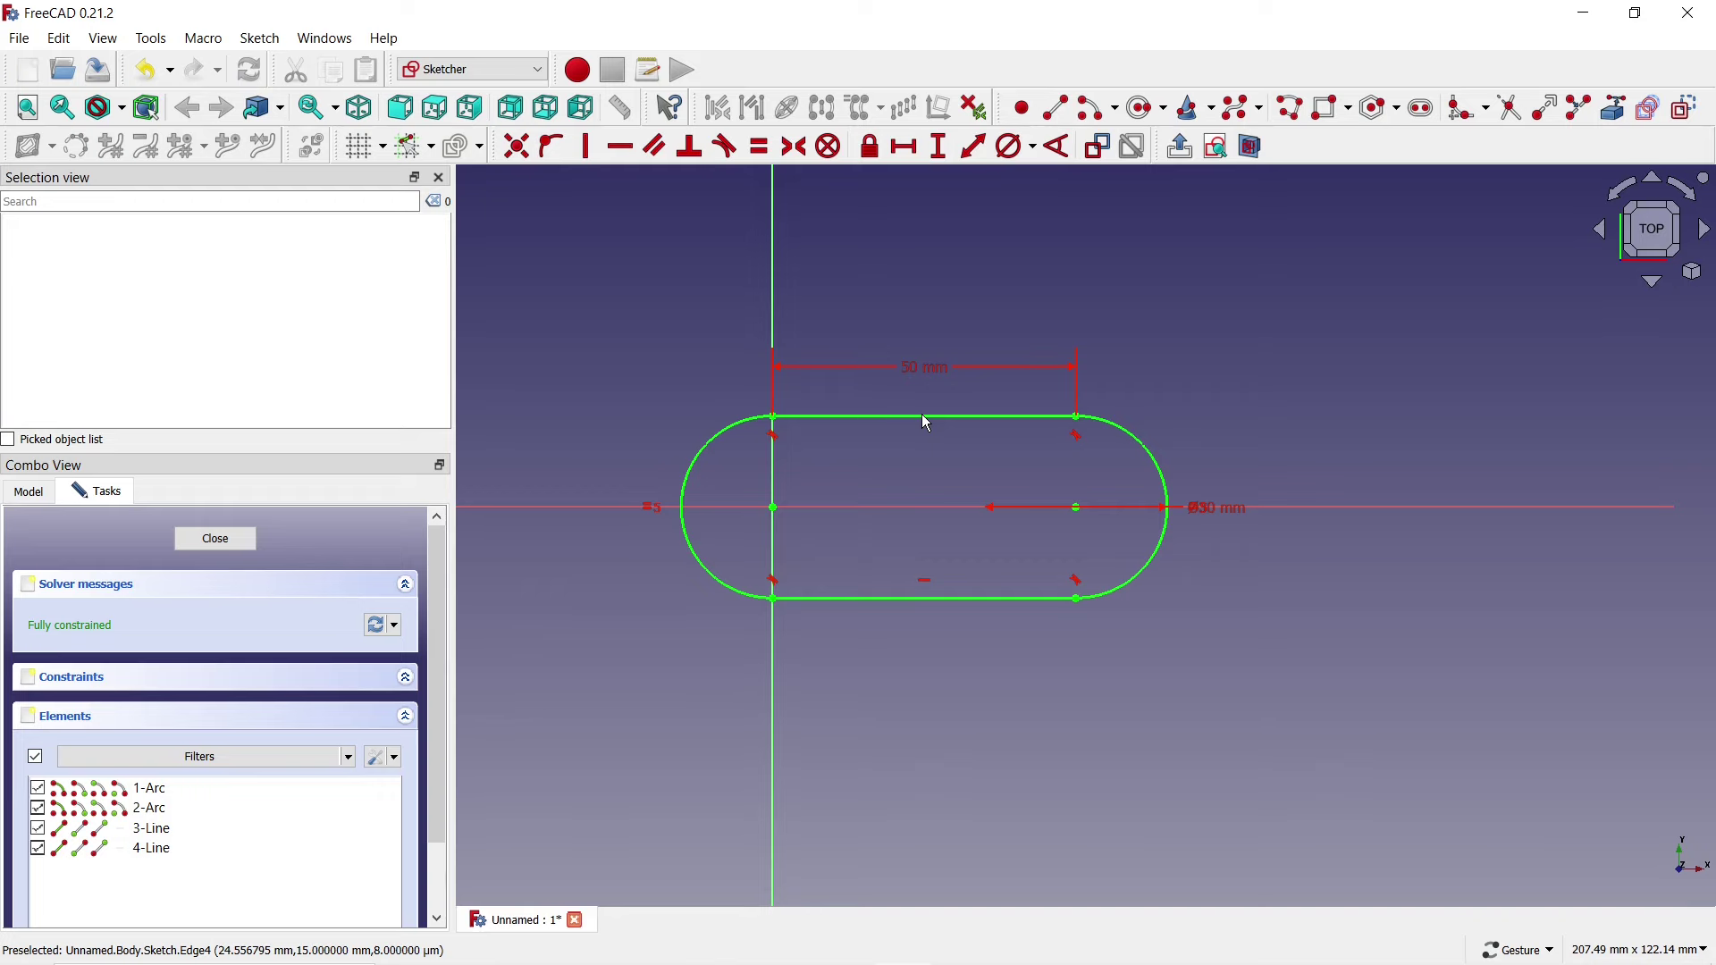
left_click(216, 539)
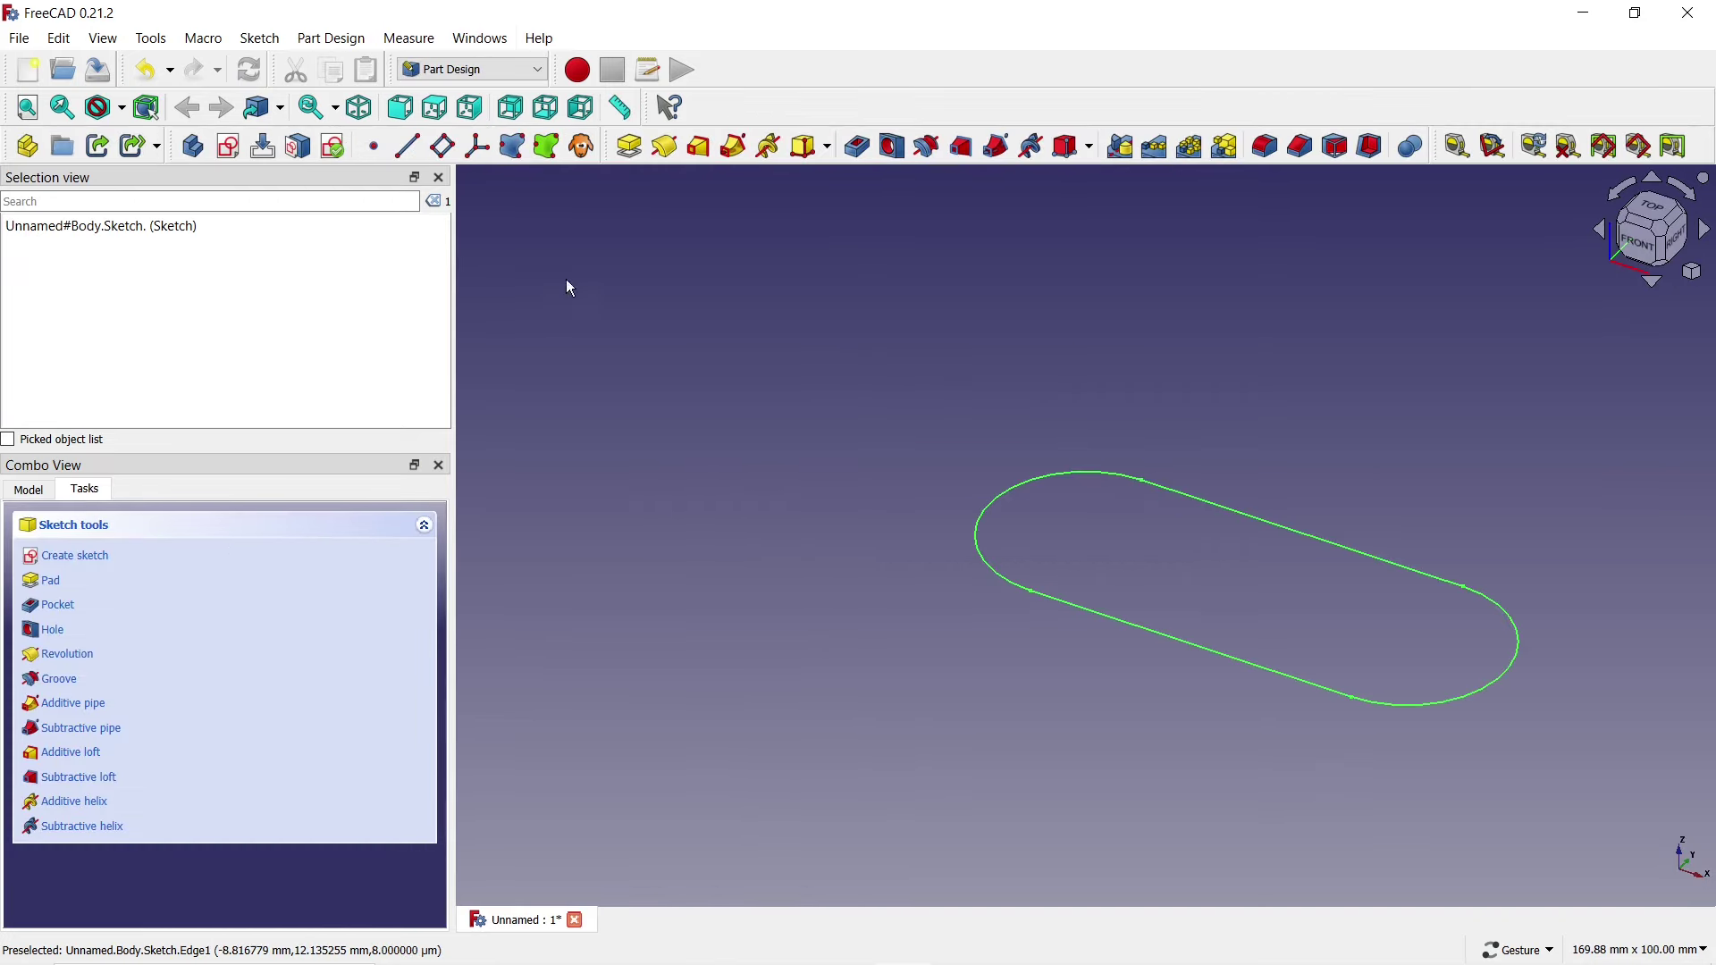
Pad the slot sketch 10 mm, symmetric to the sketch plane
left_click(629, 147)
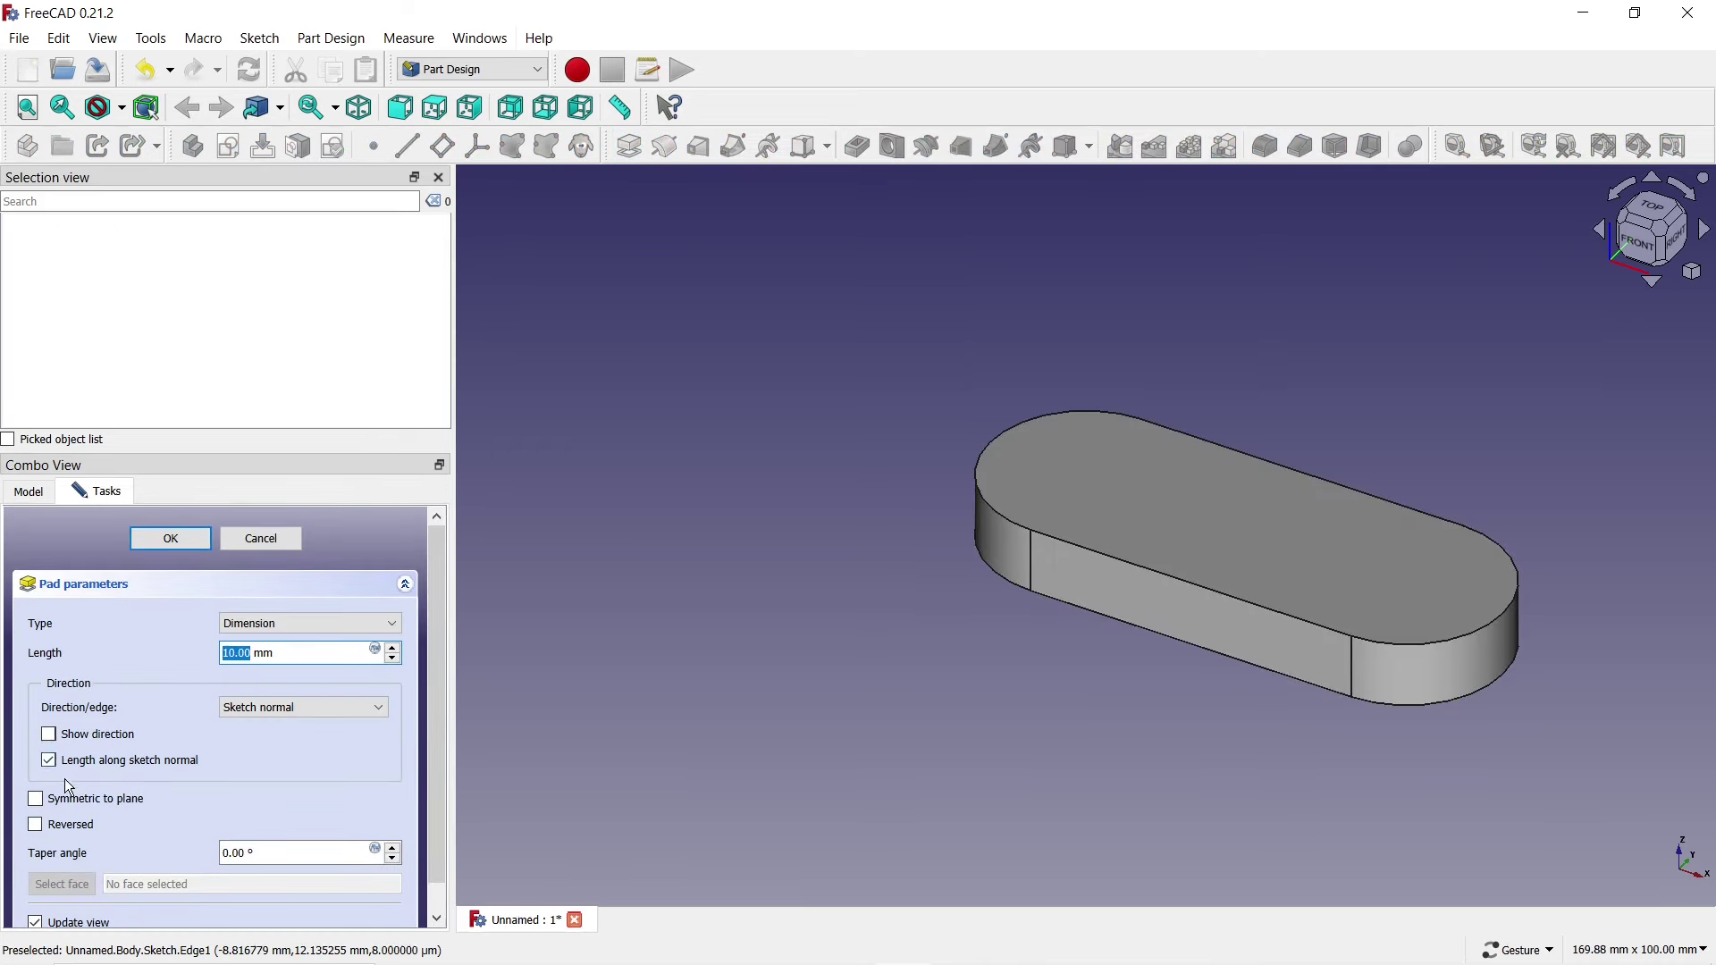
left_click(35, 800)
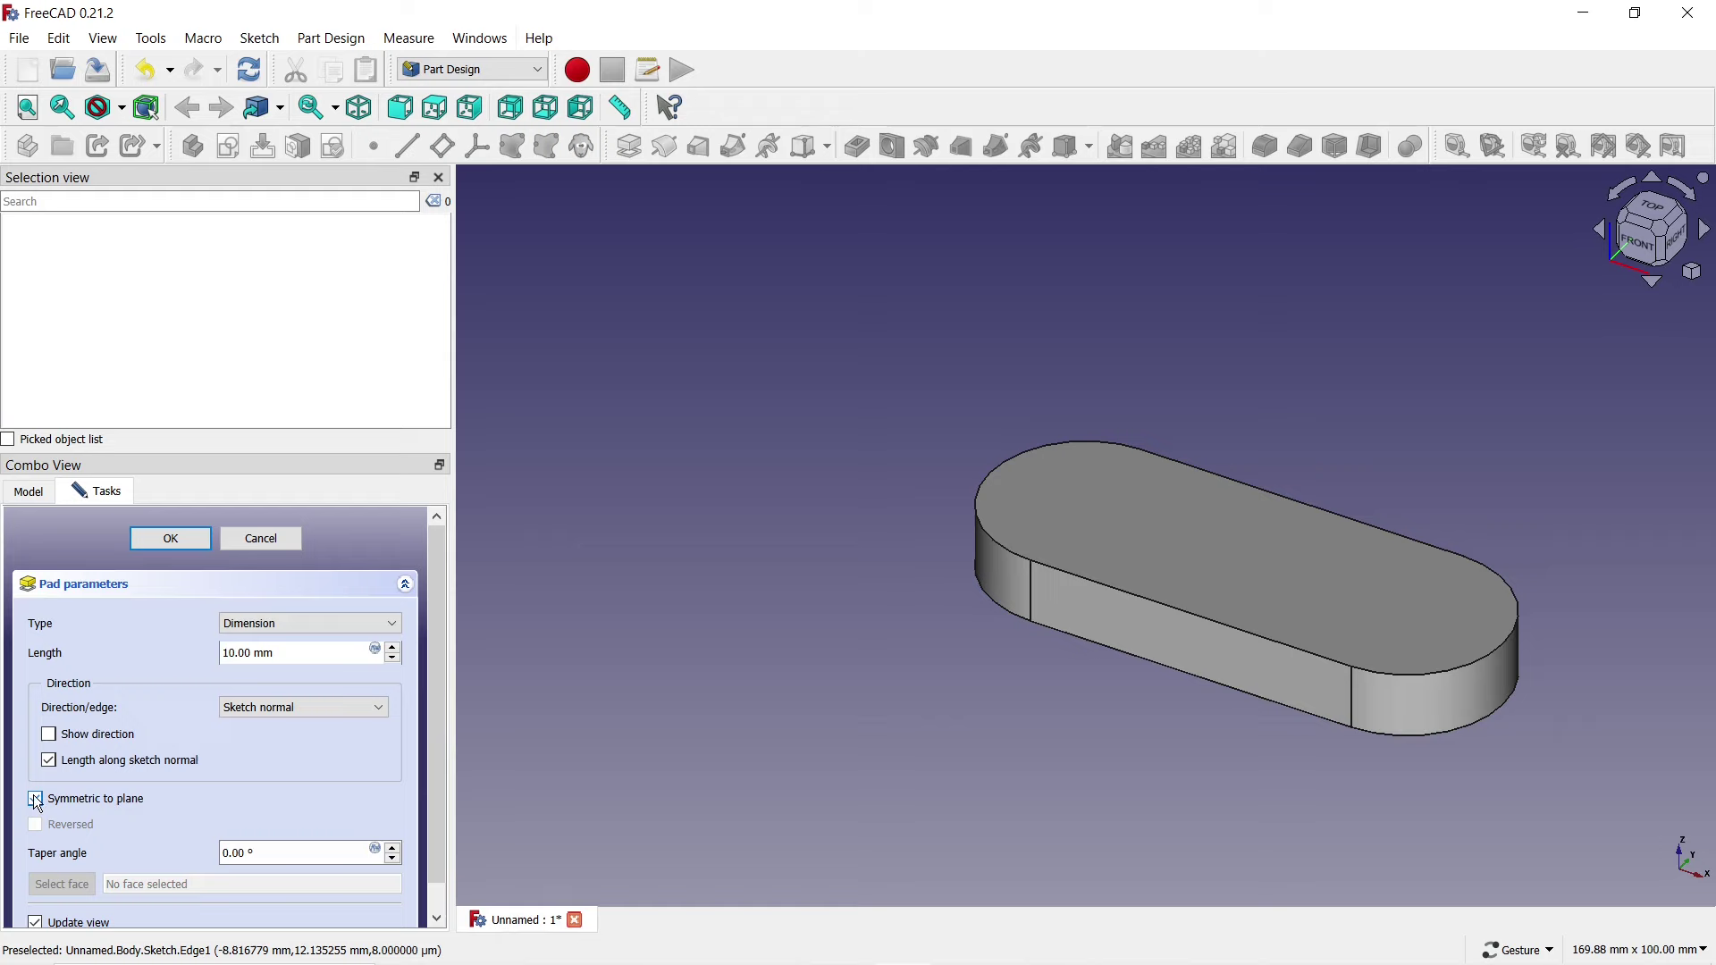
left_click(161, 539)
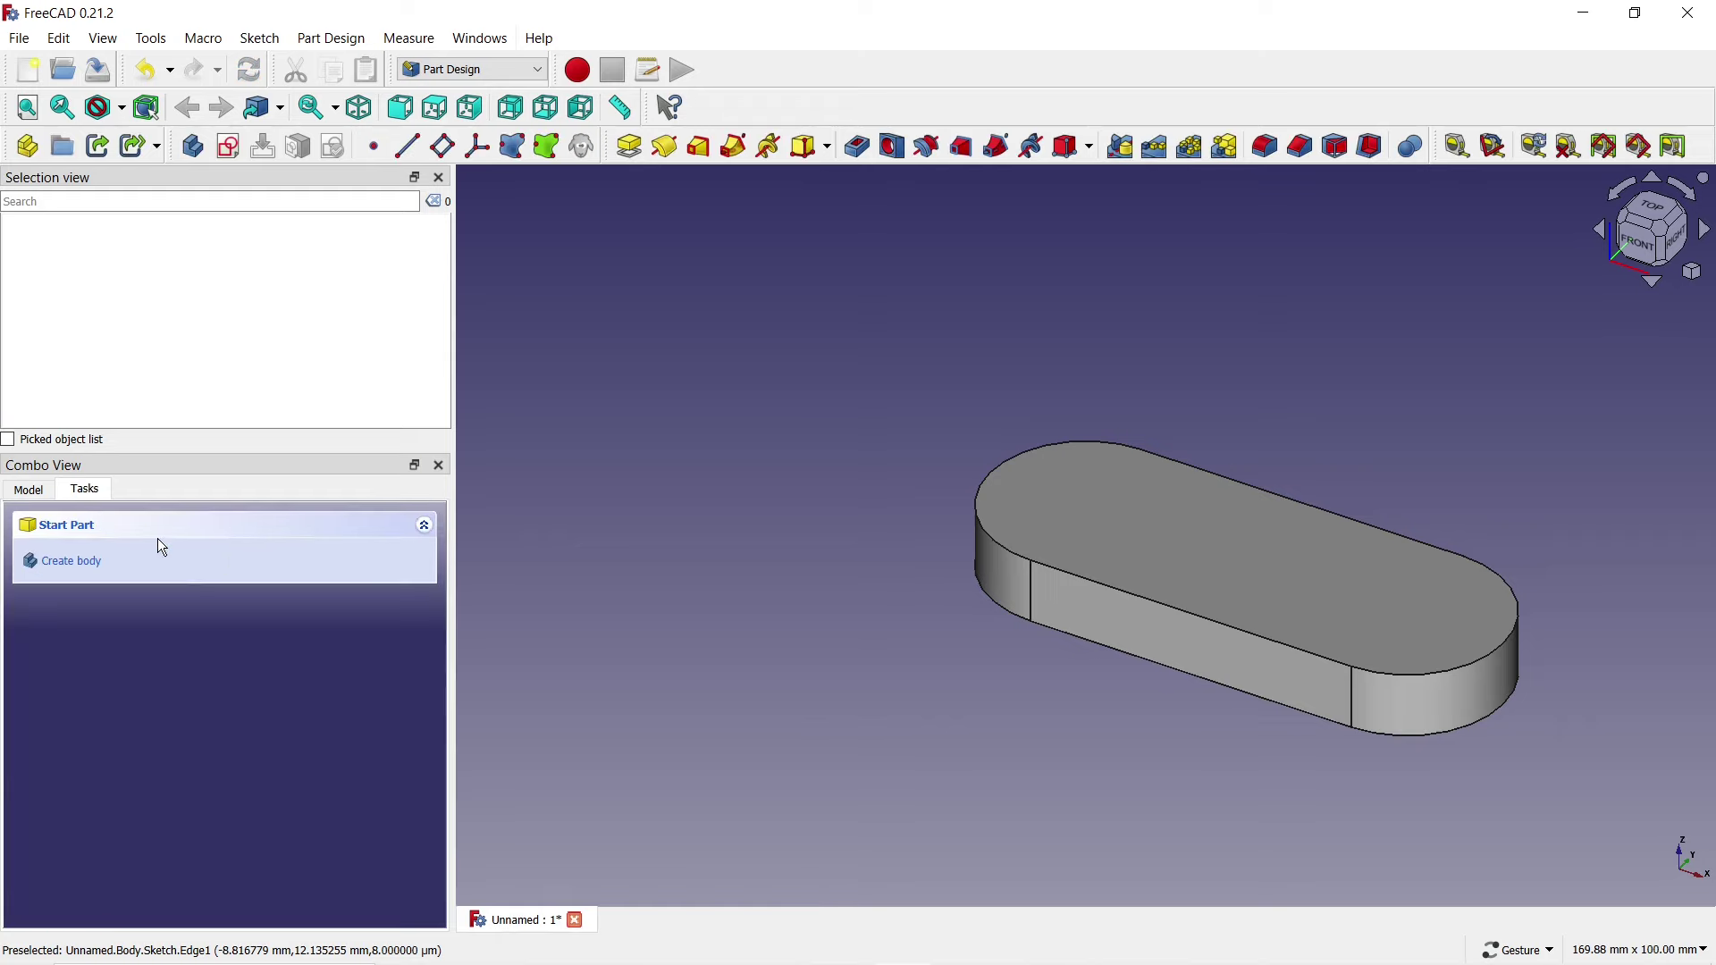
Sketch on the plate's top face and draw an inner slot from the origin rightward
left_click(1060, 556)
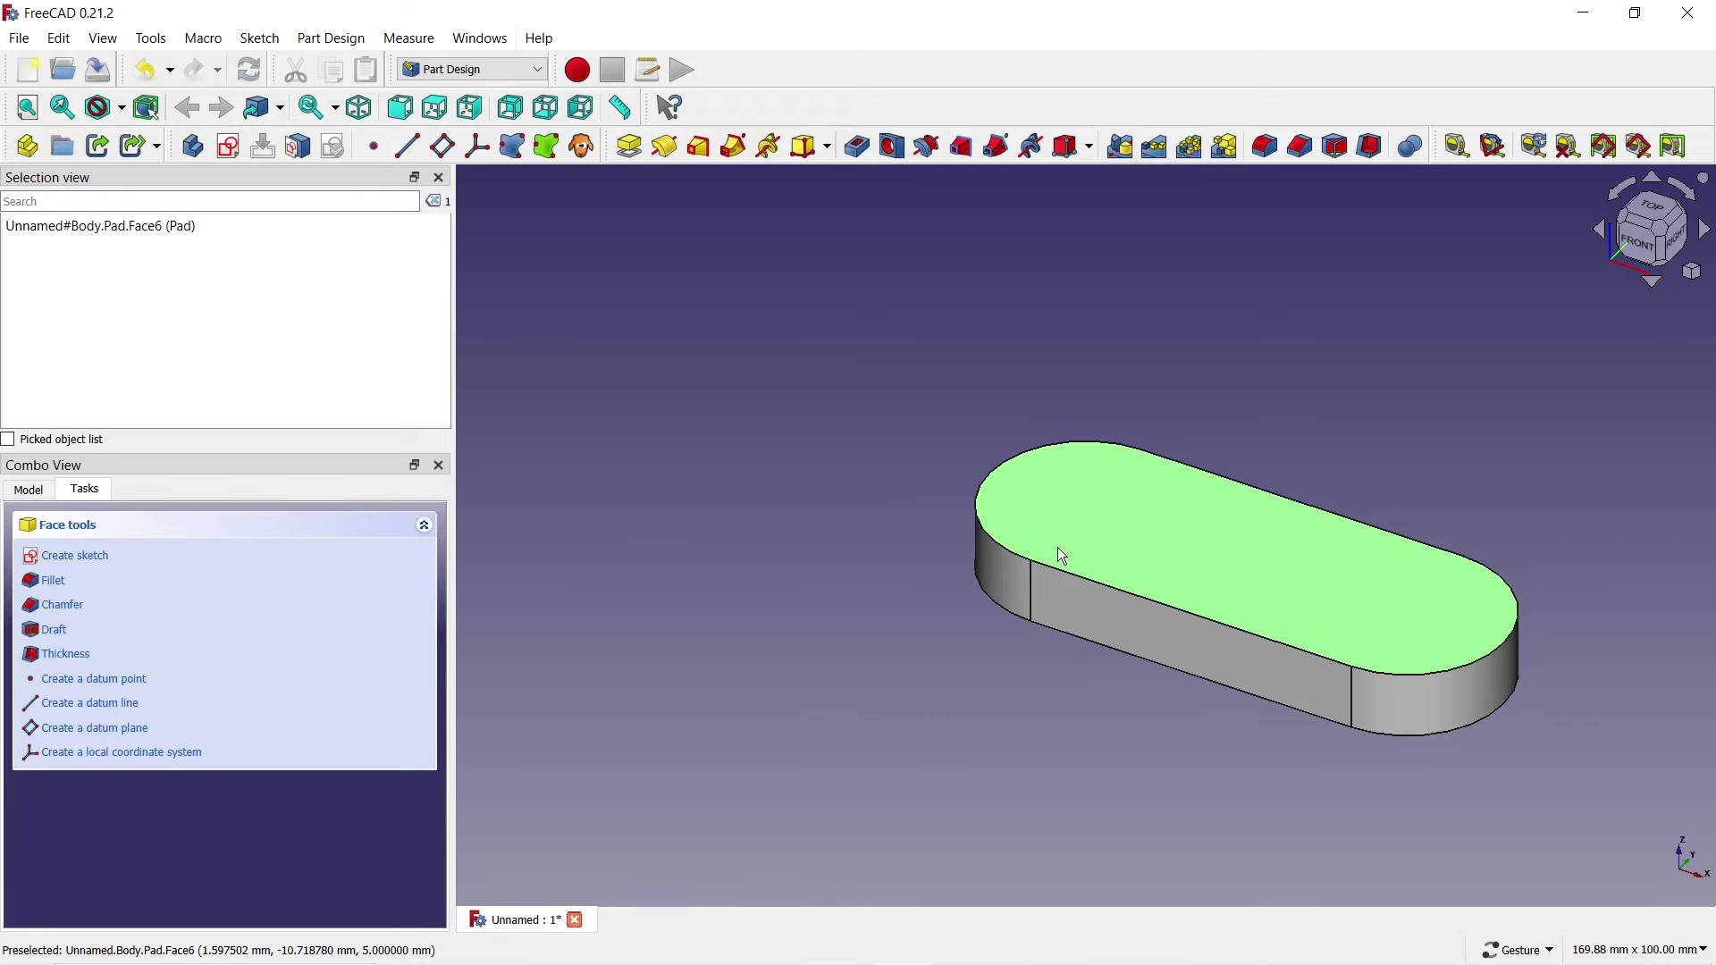
left_click(229, 149)
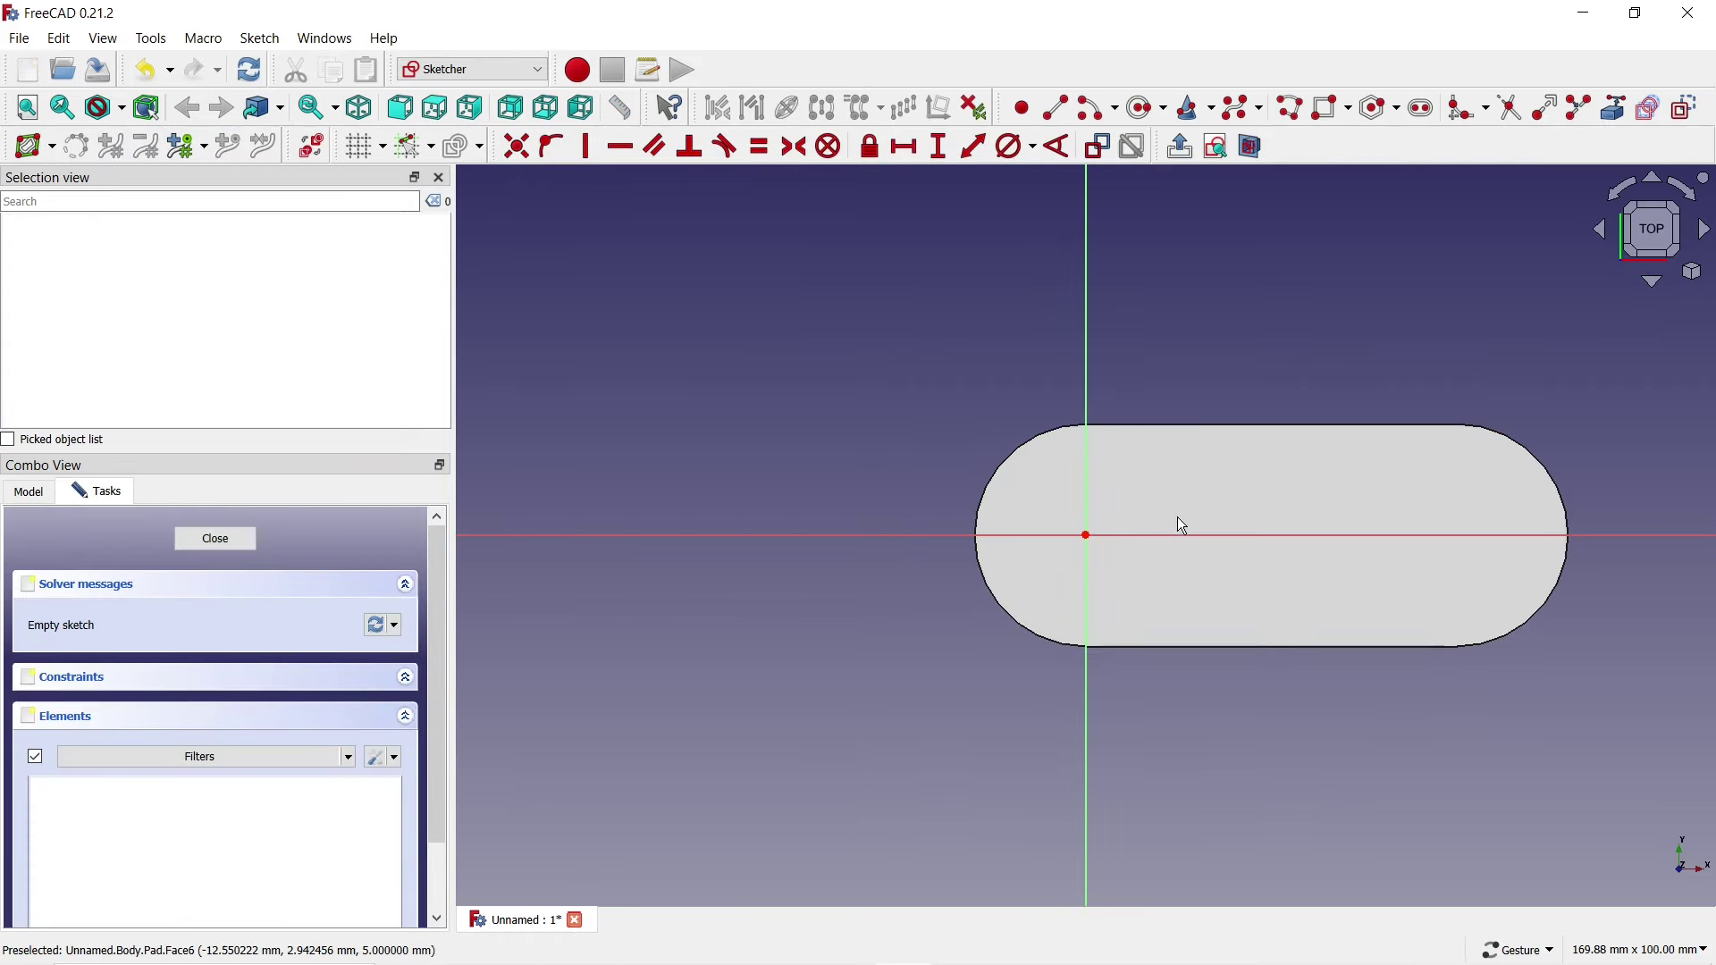
left_click(1421, 108)
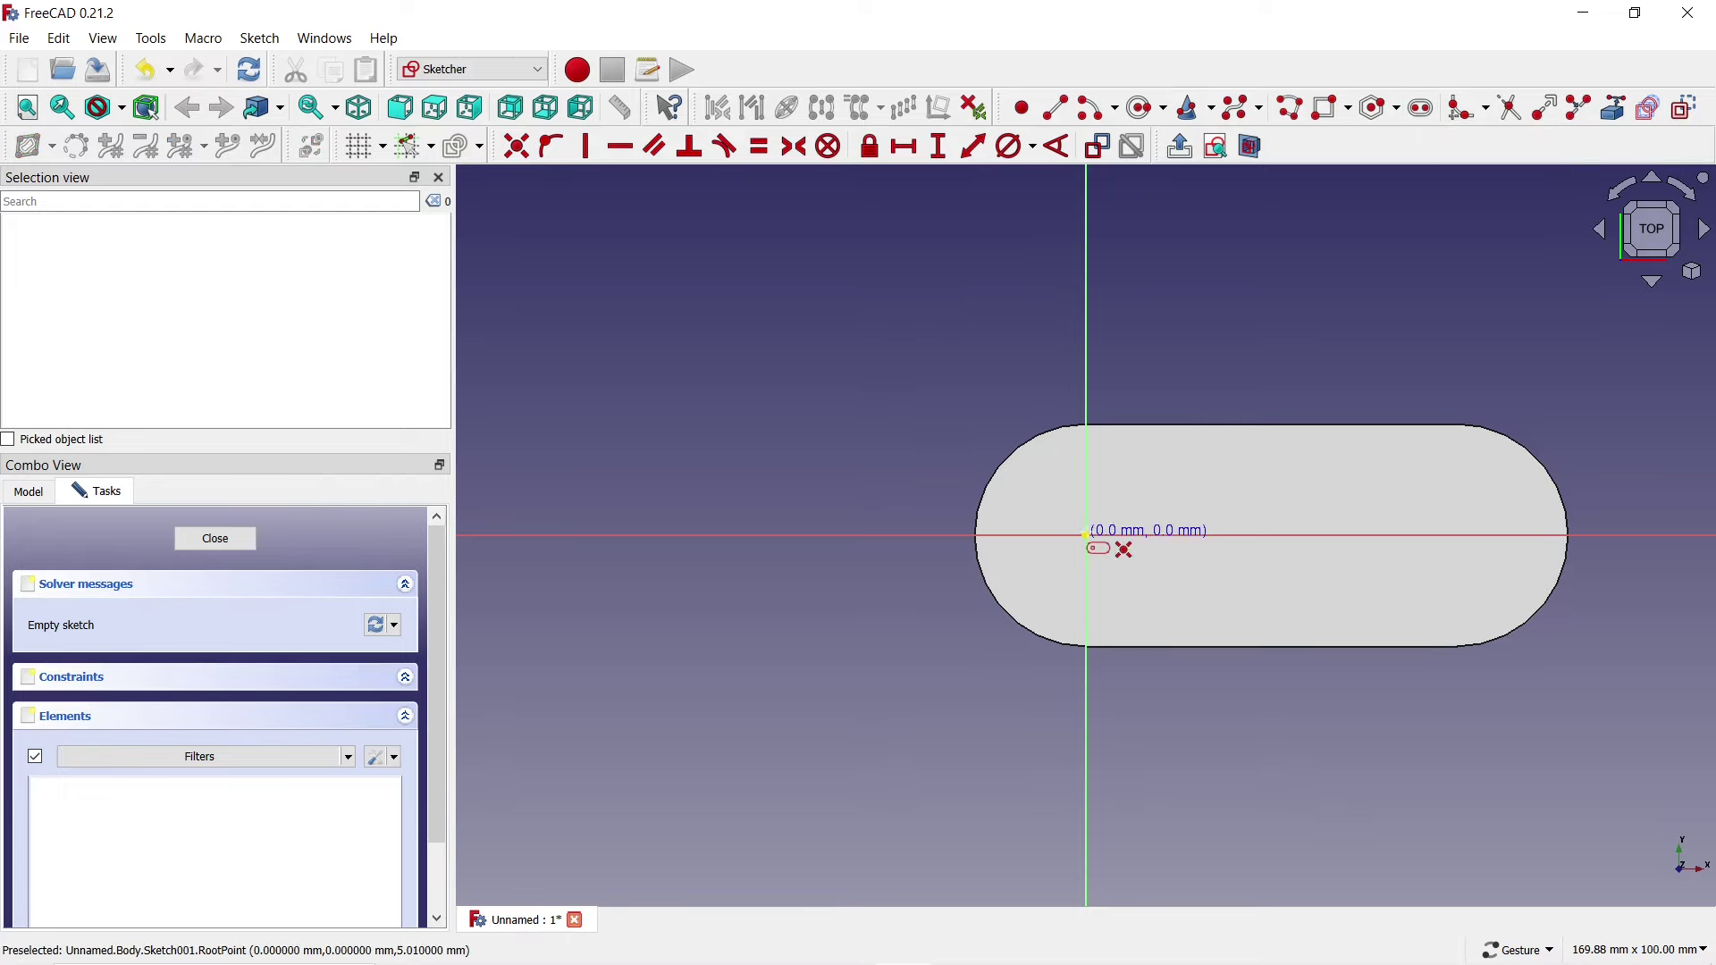
left_click(1085, 535)
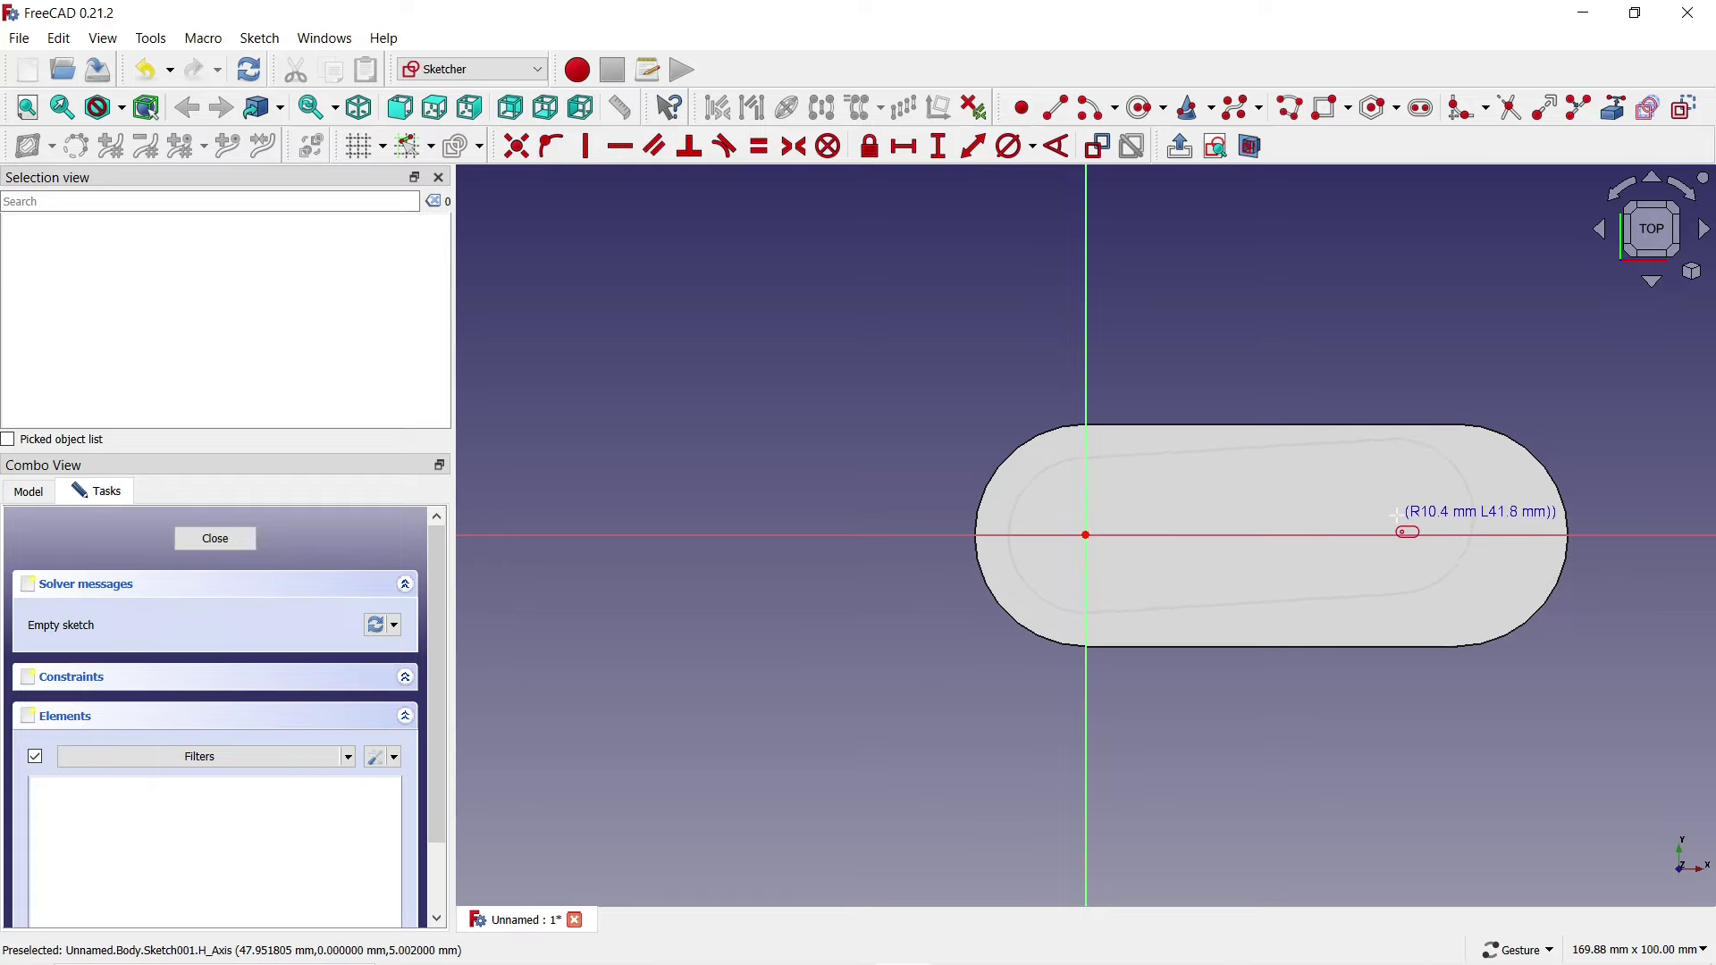
left_click(1397, 521)
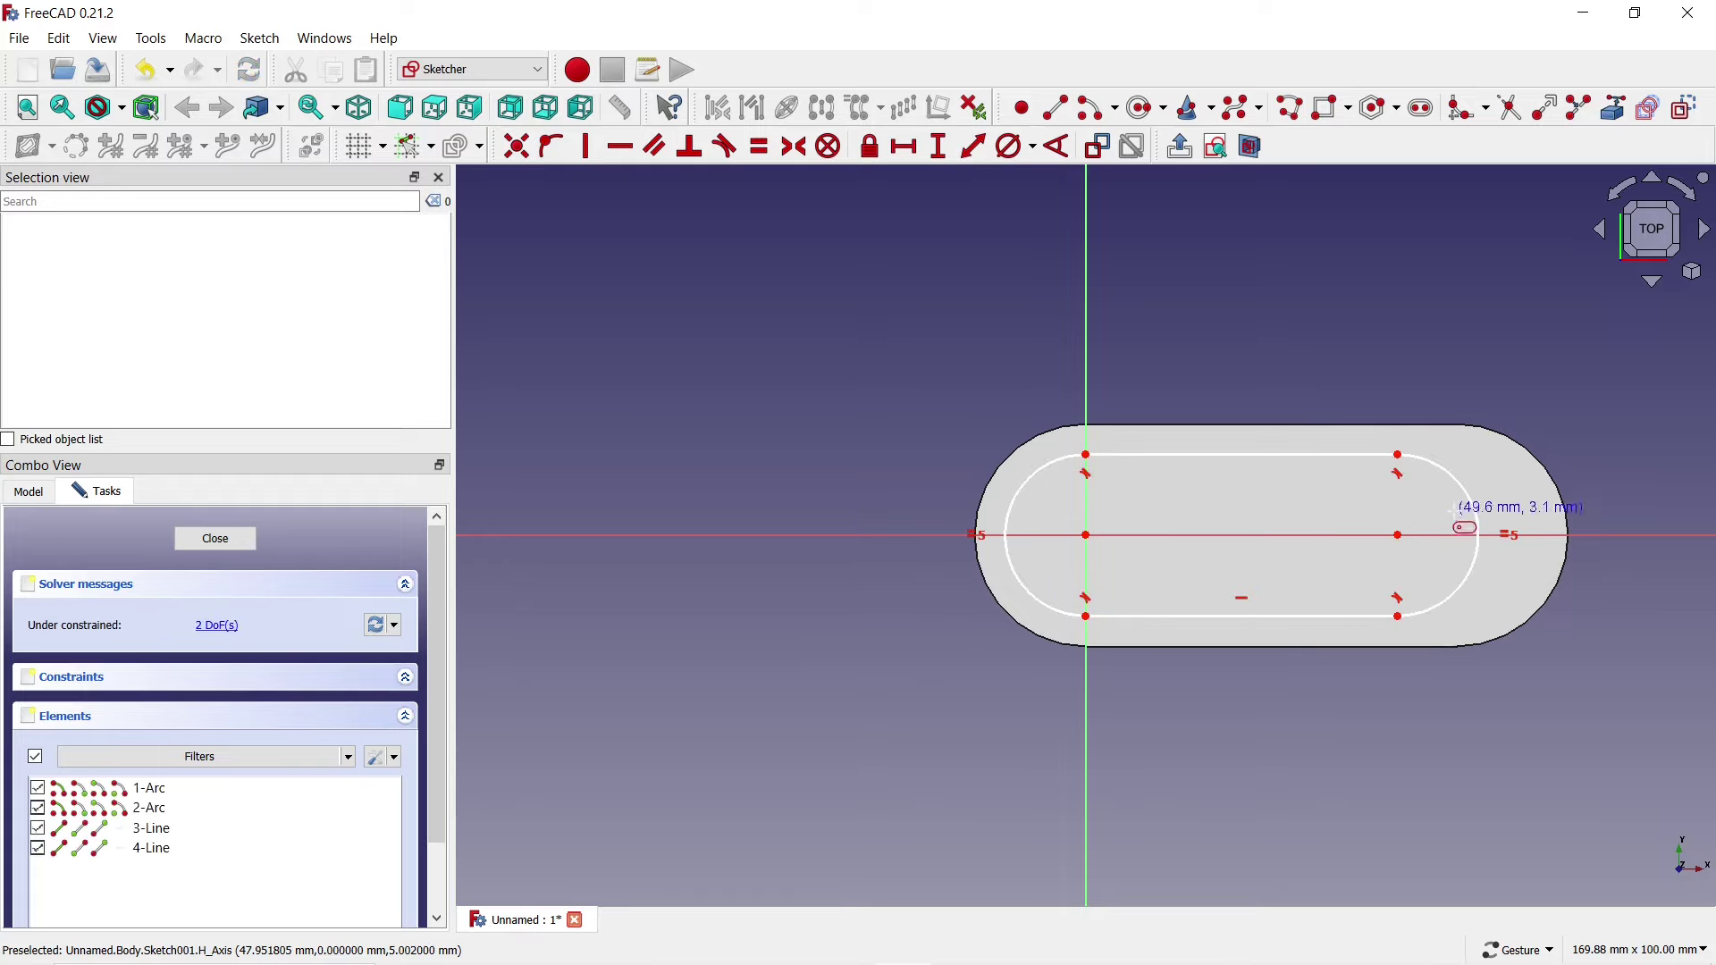
key("Escape")
Constrain the inner slot's left arc to a 15 mm diameter
scroll(1551, 452, "up", 3)
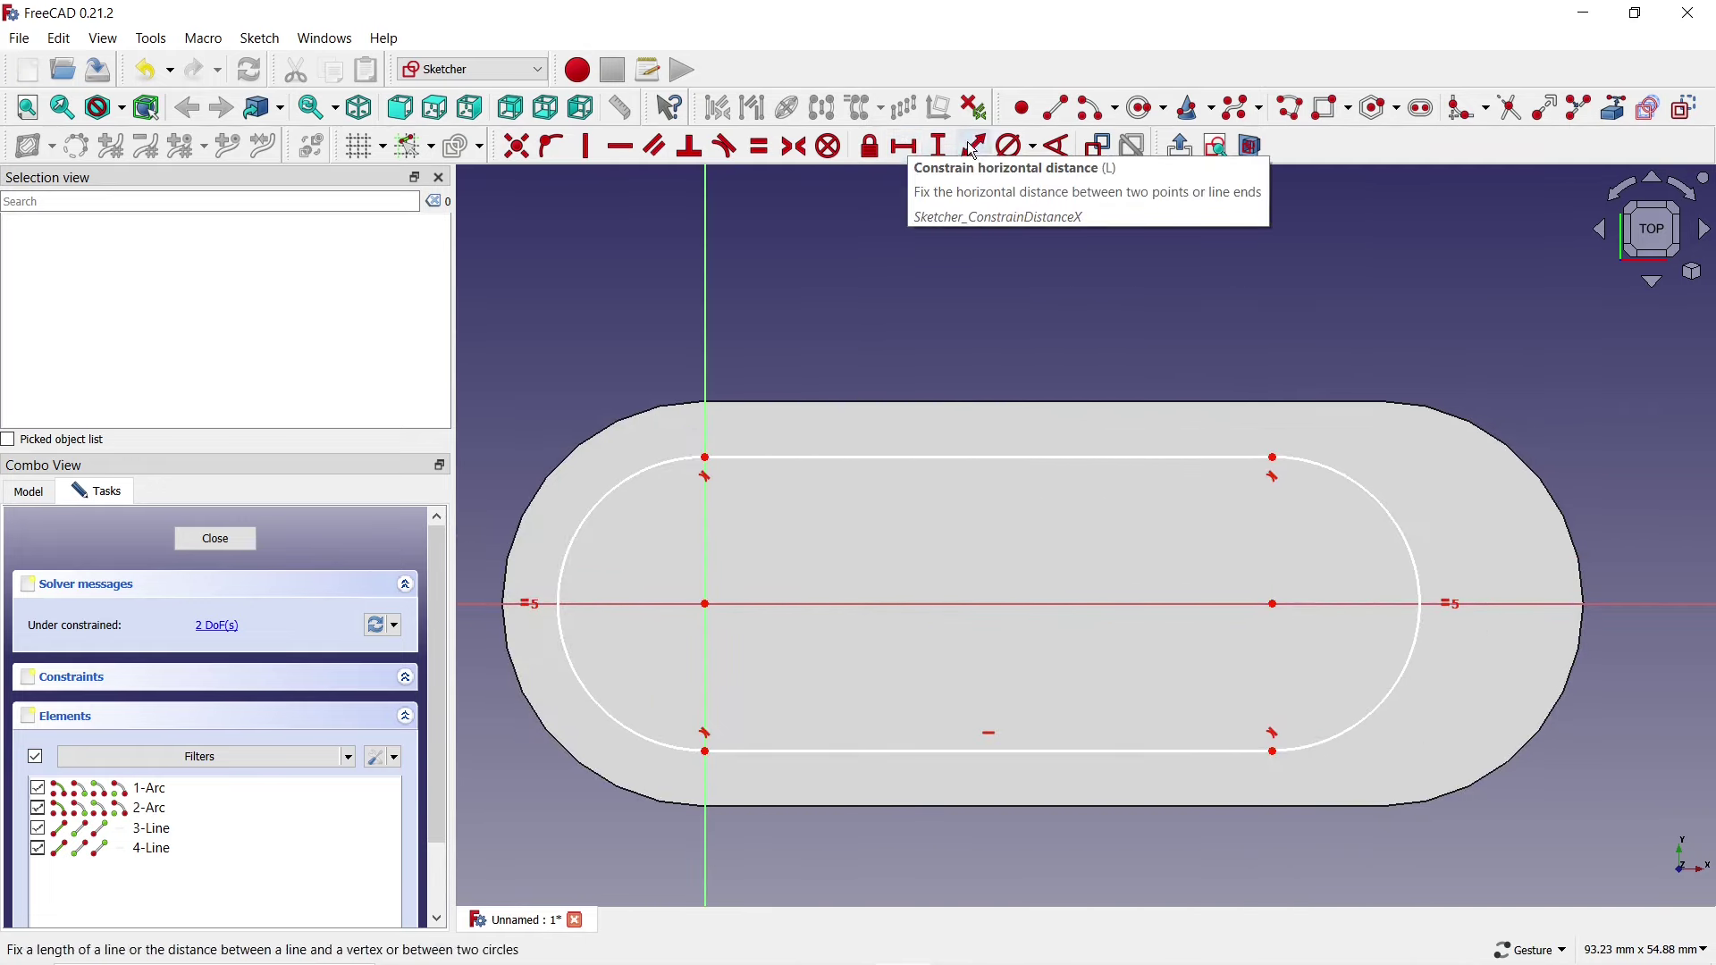
left_click(1005, 152)
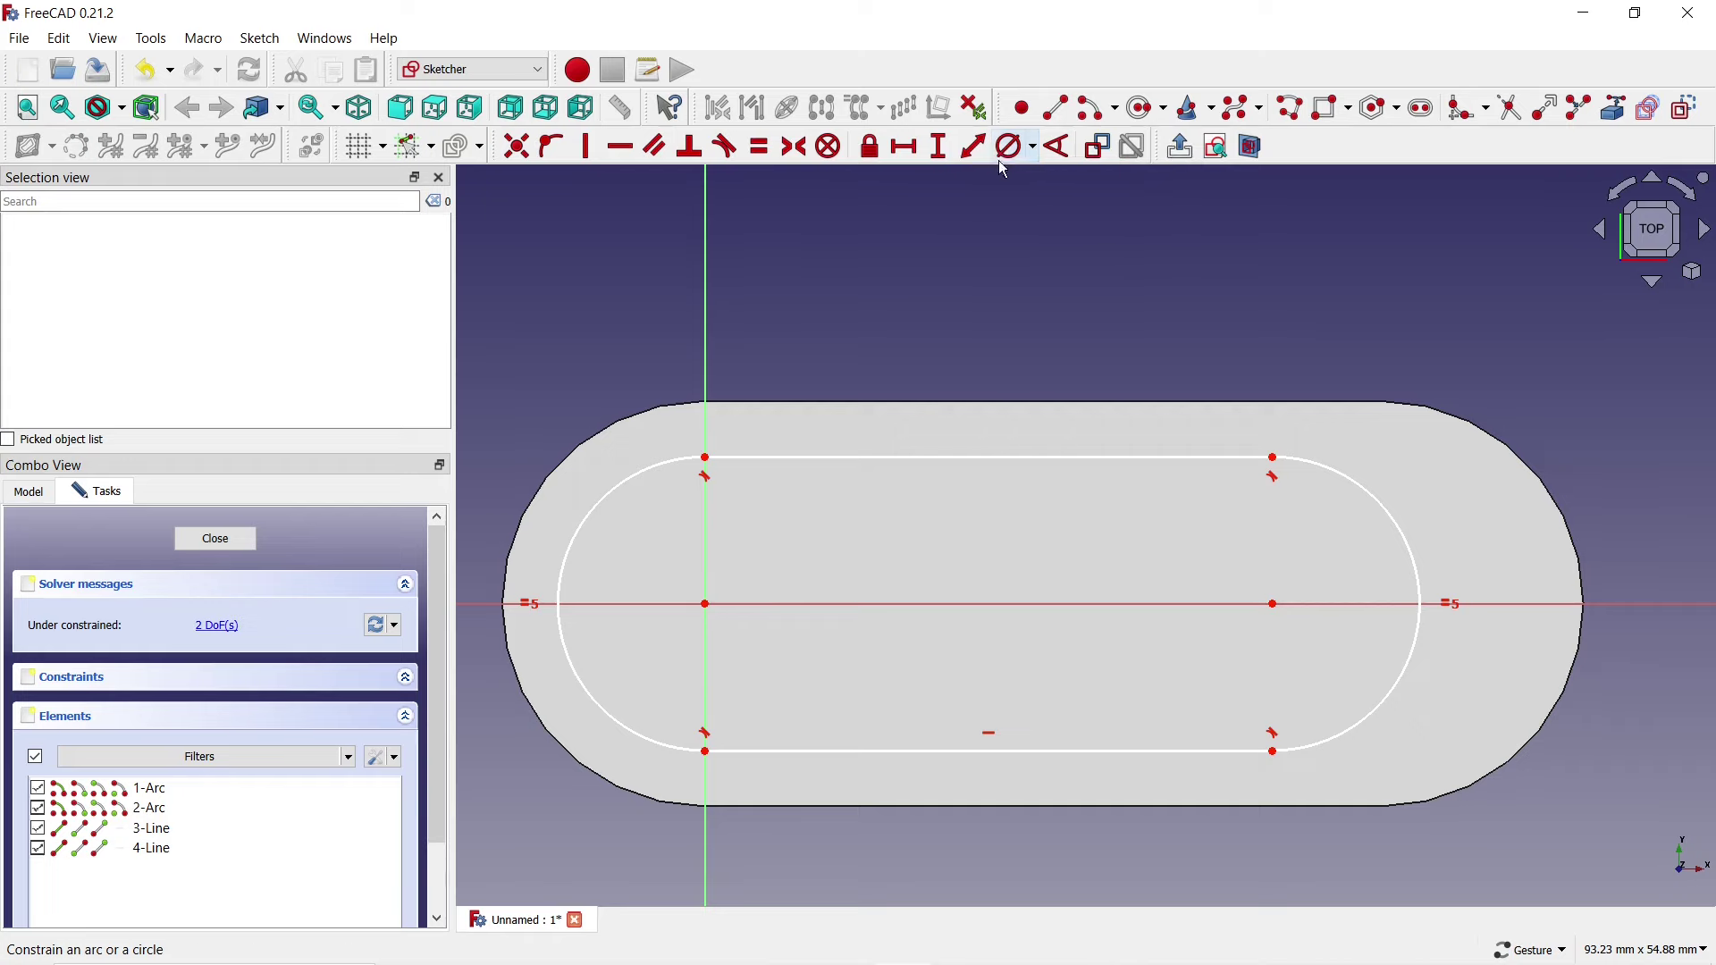
left_click(657, 465)
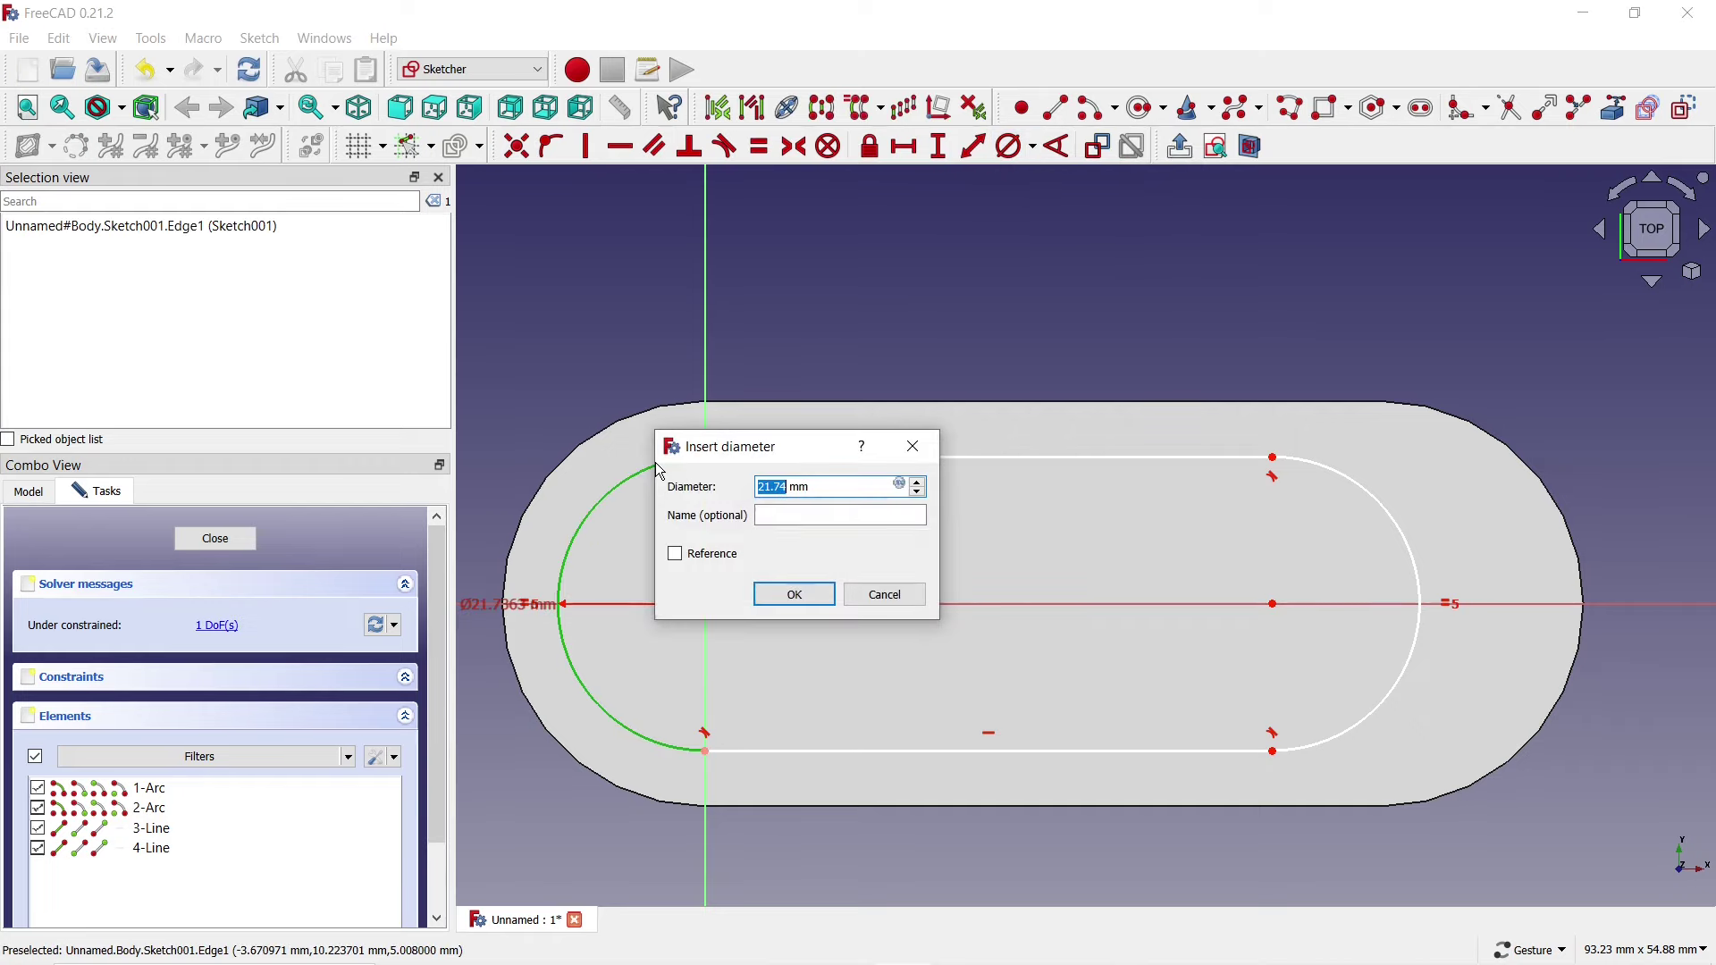
type("15")
key("Return")
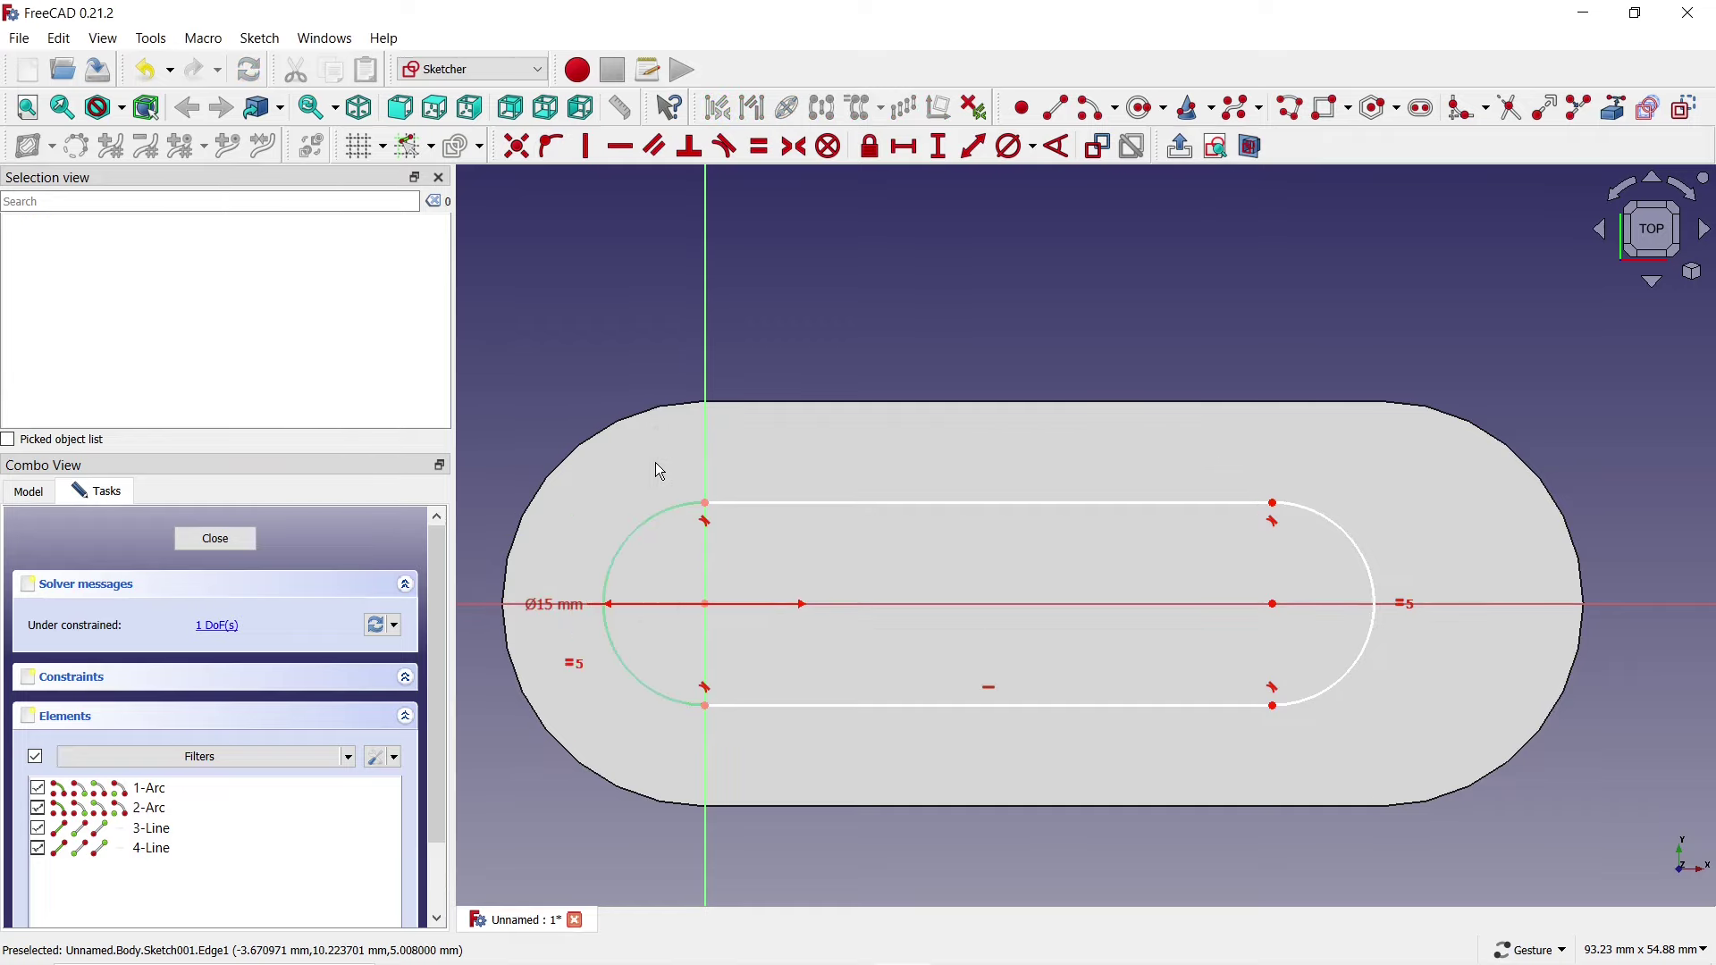
Constrain the inner slot's top line to a 50 mm horizontal length
left_click(901, 153)
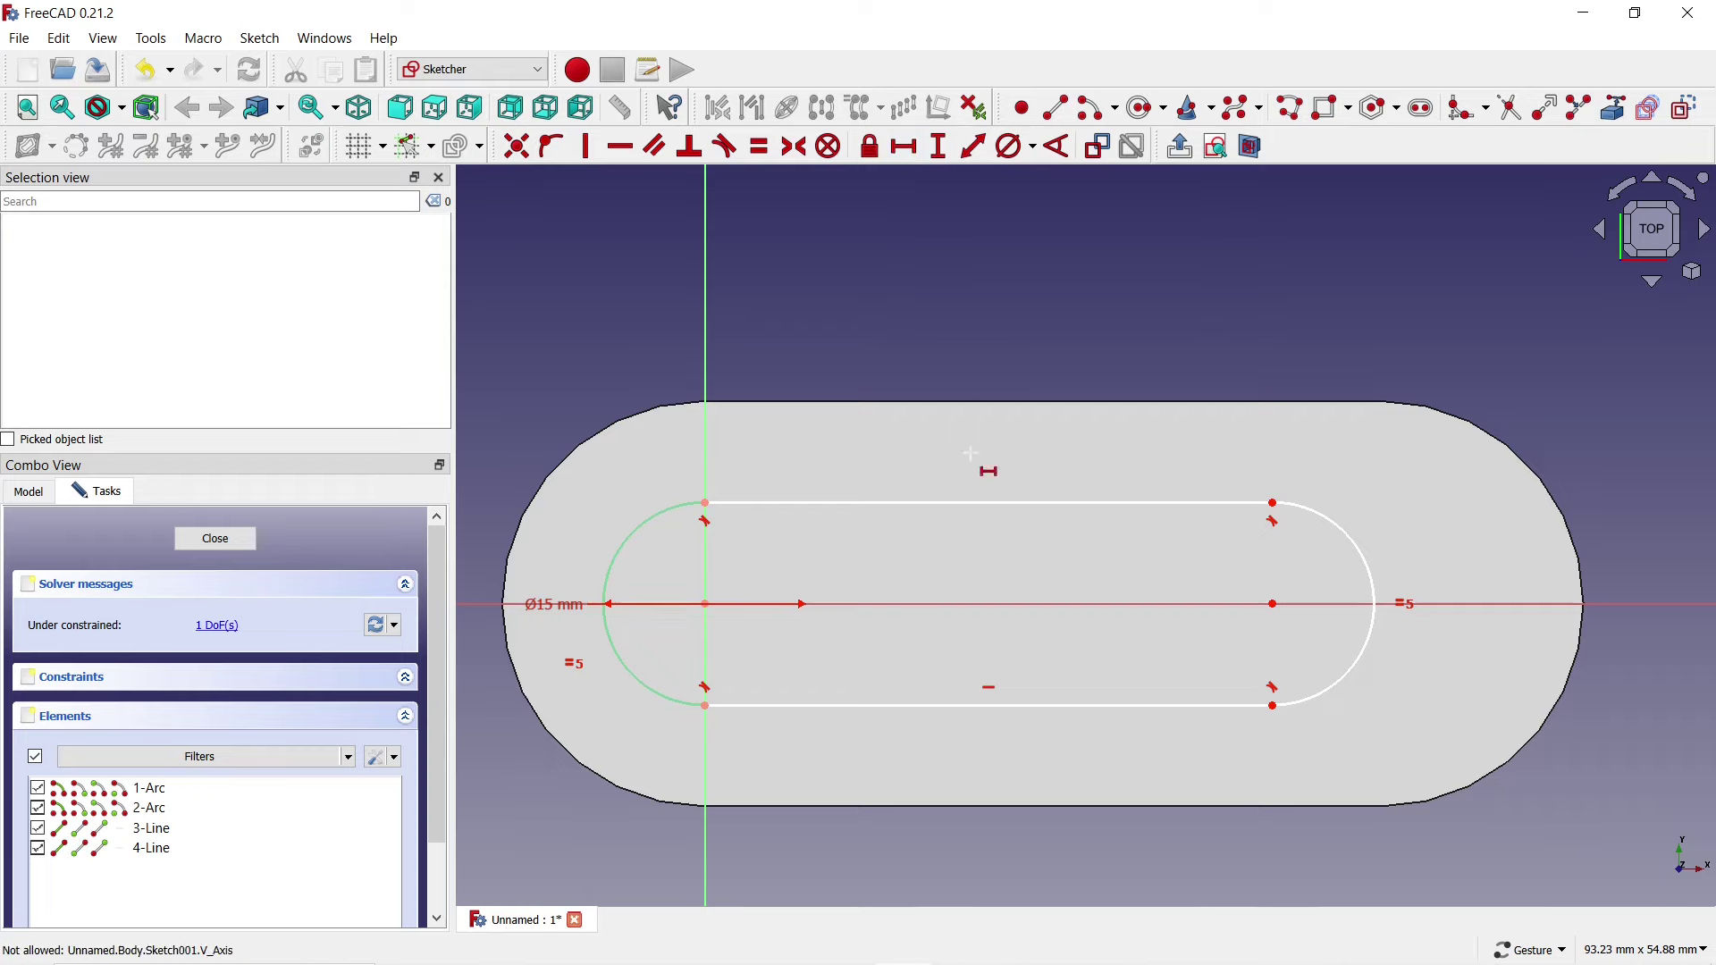
left_click(972, 502)
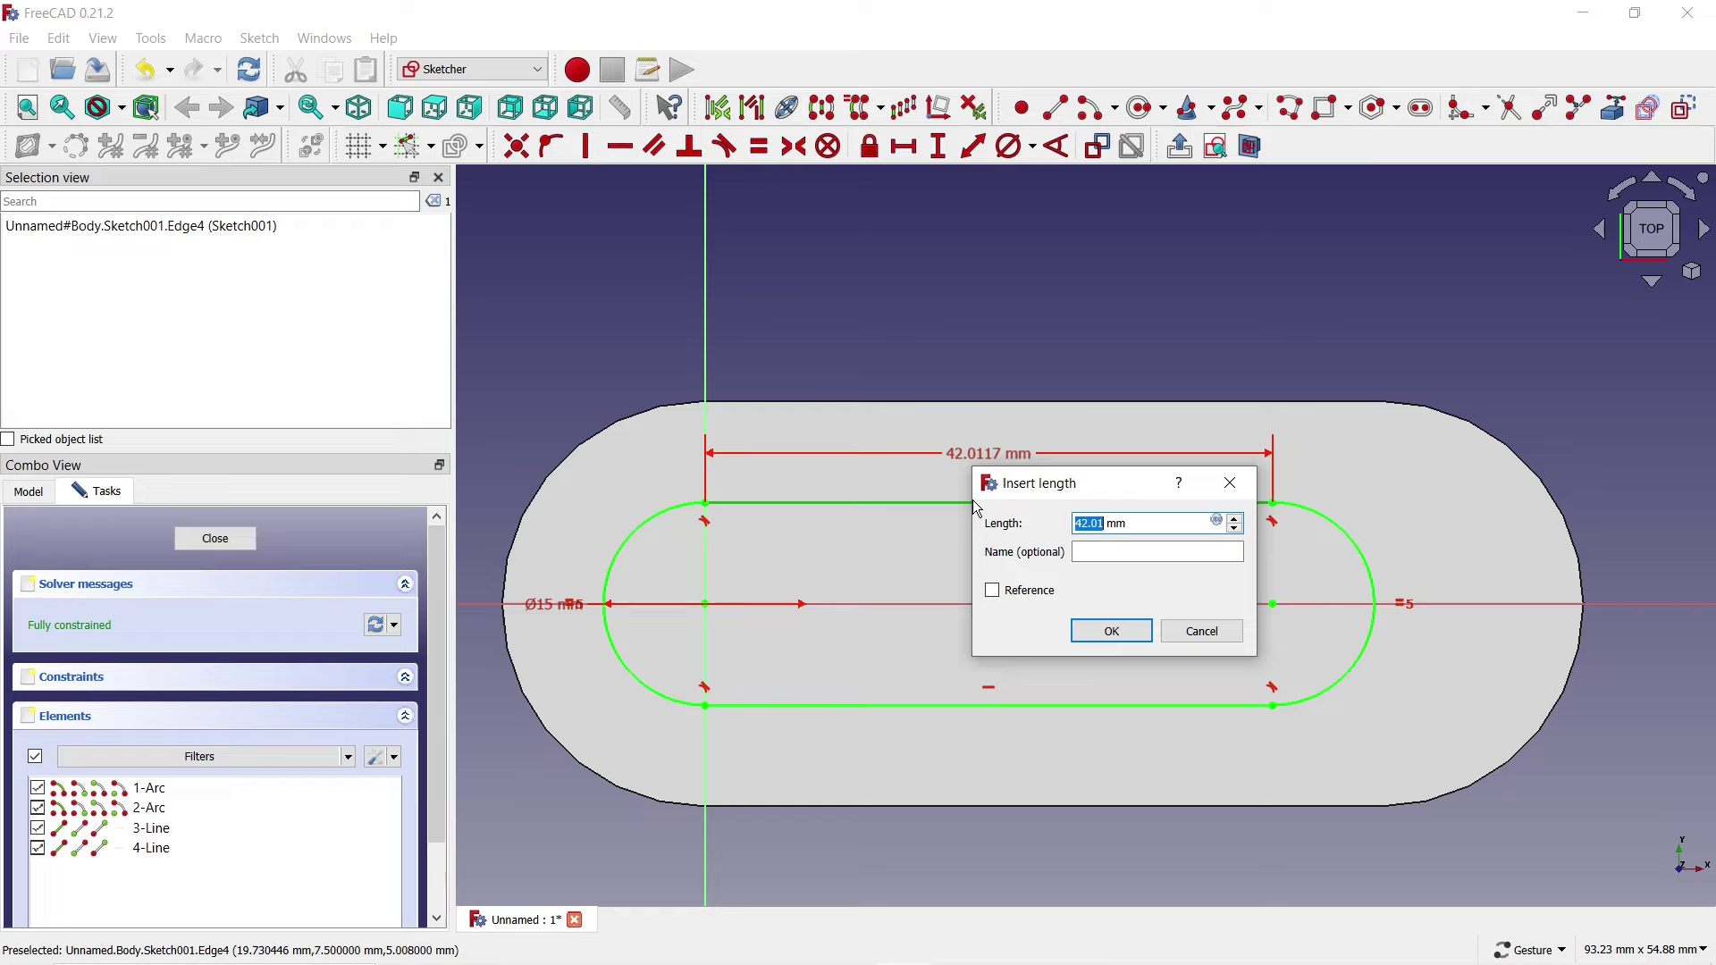
key("Return")
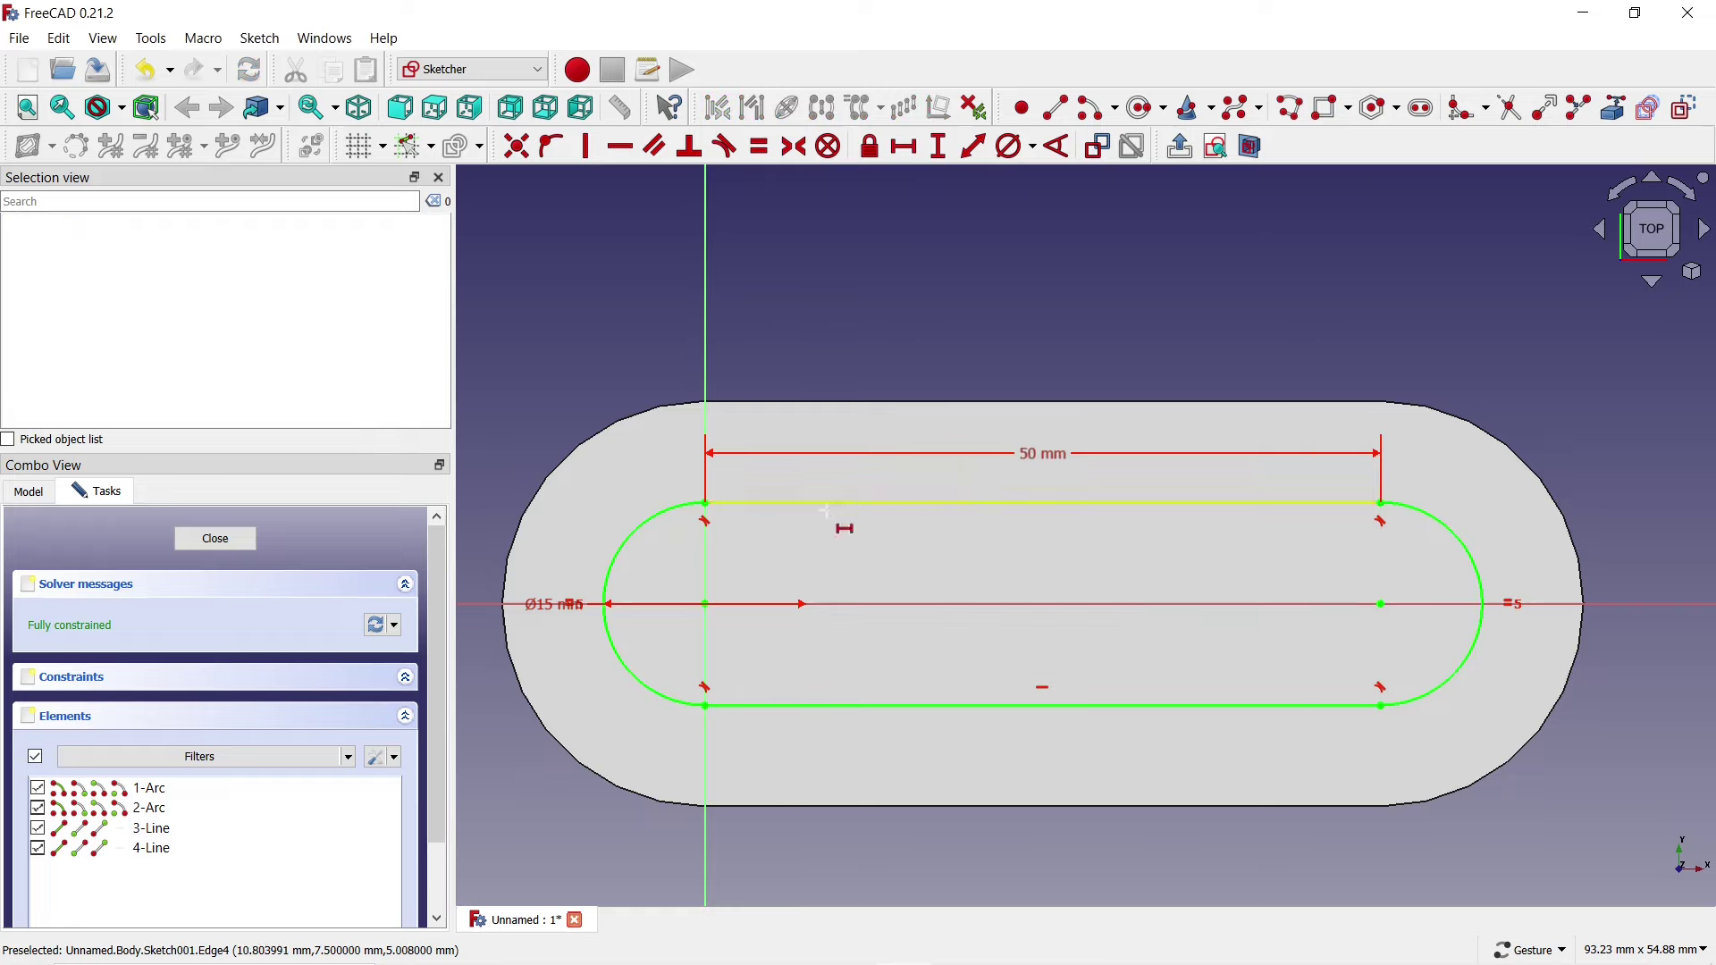
Close the inner slot sketch and pocket it 3 mm deep into the plate
left_click(215, 540)
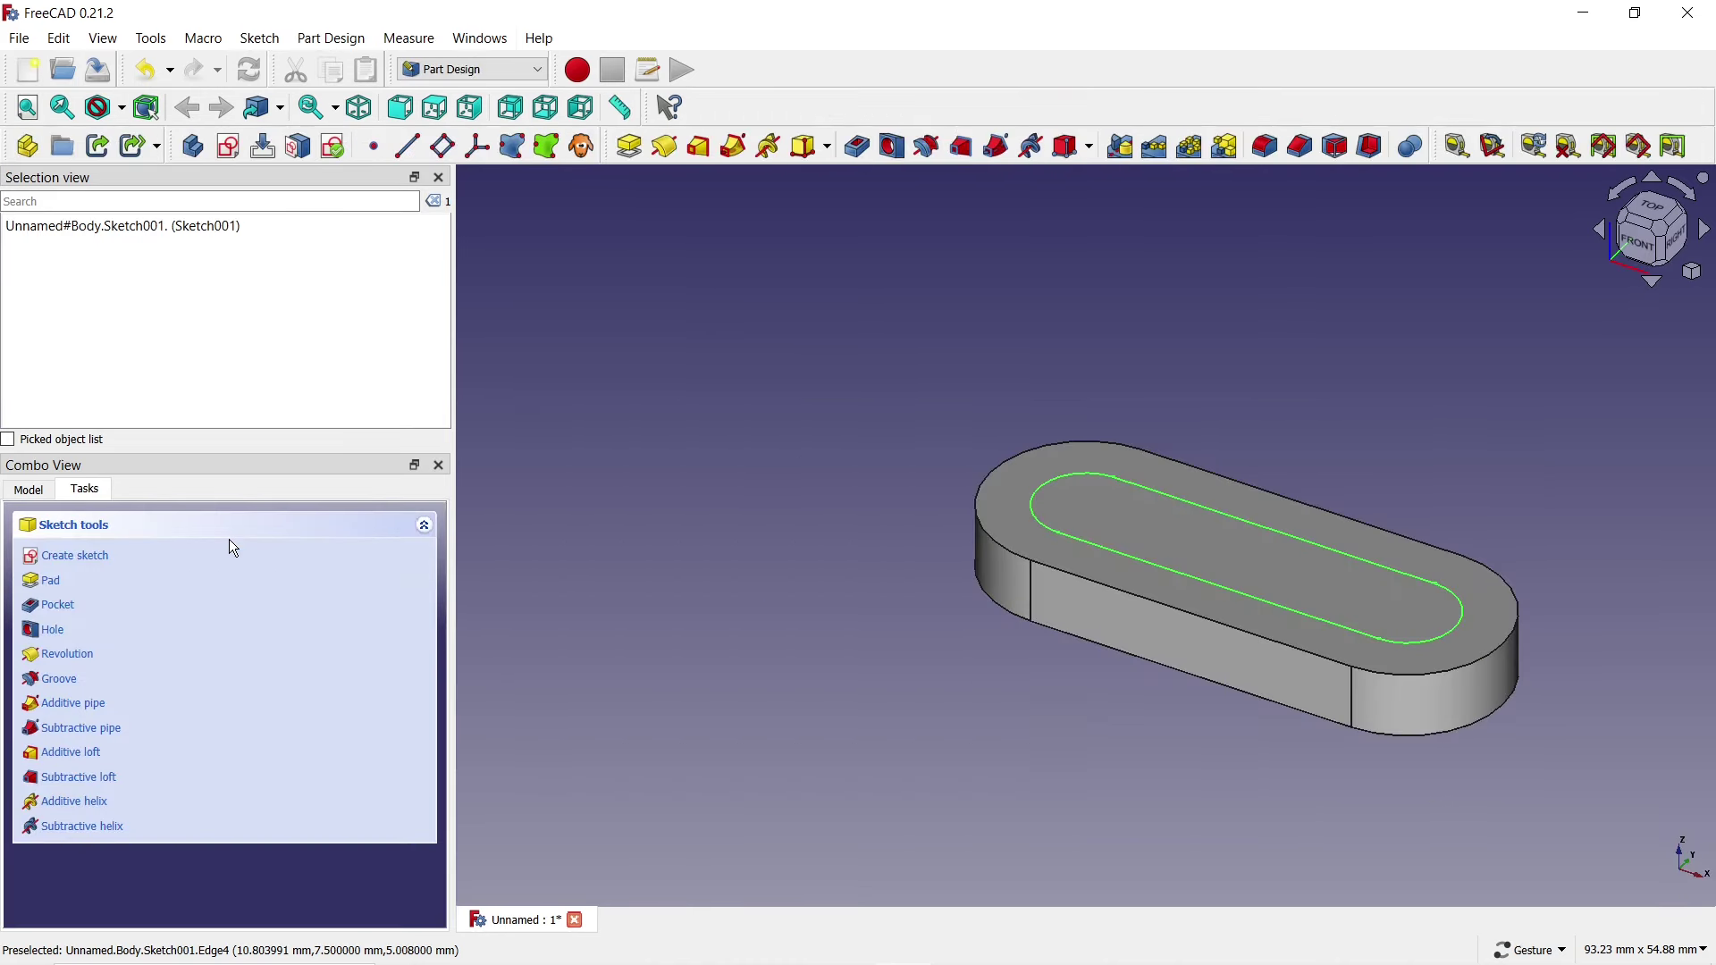
left_click(859, 148)
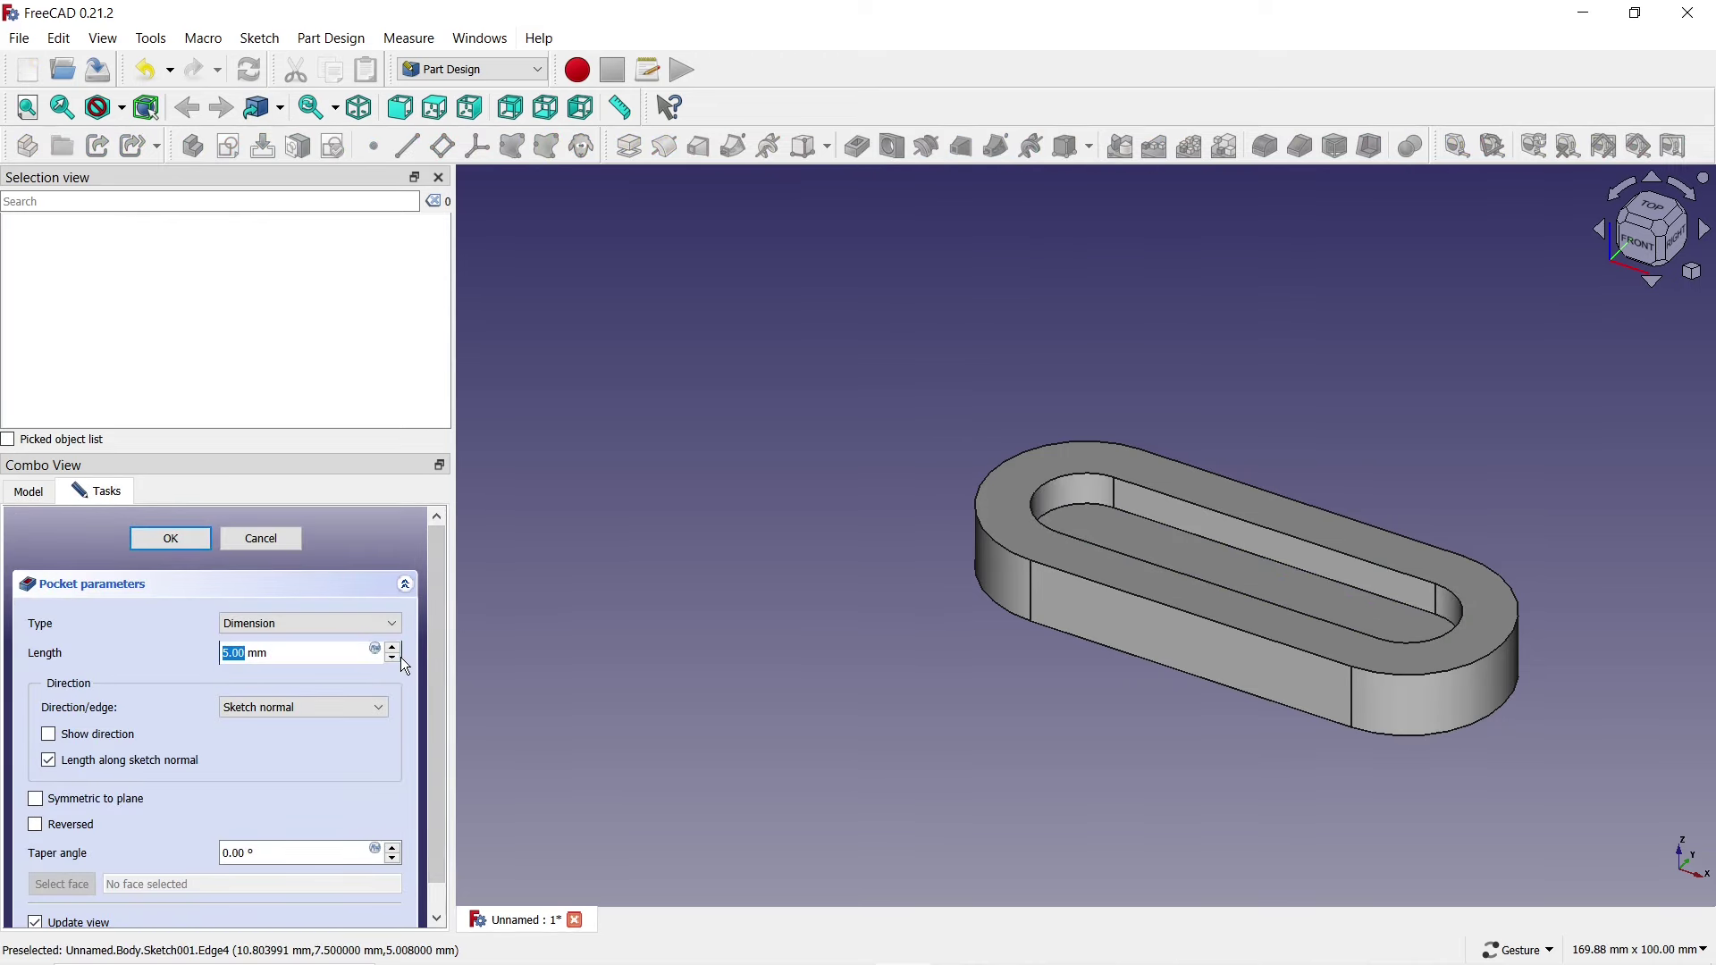
left_click(393, 660)
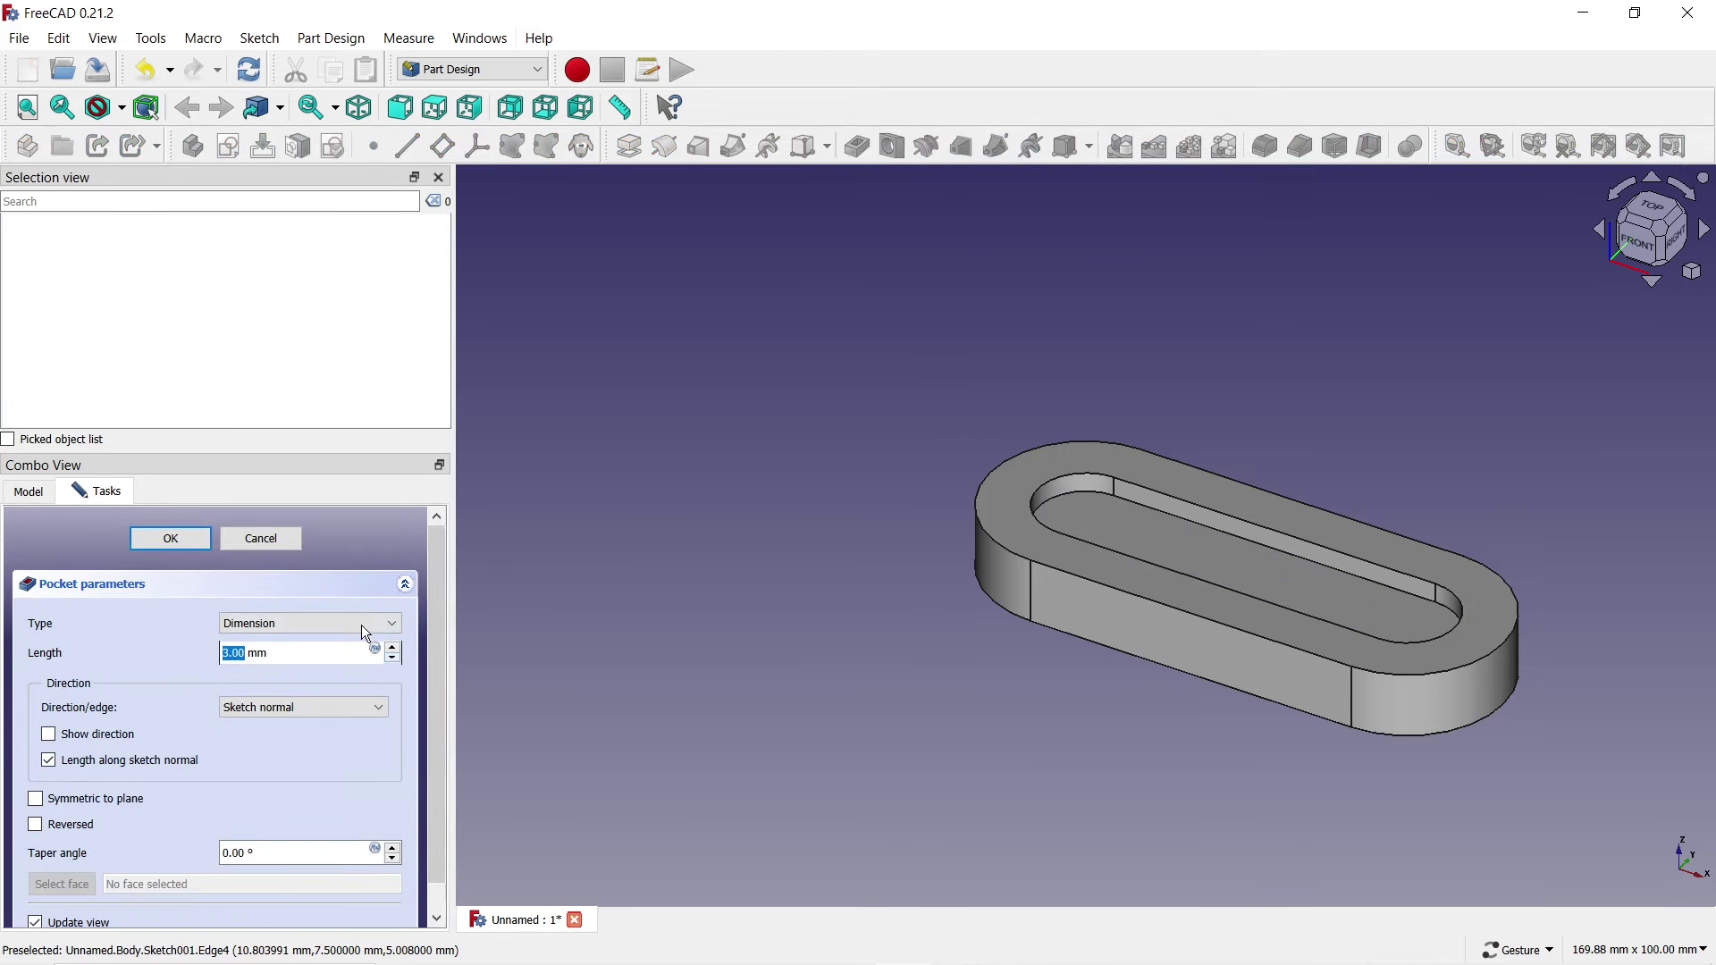
left_click(168, 539)
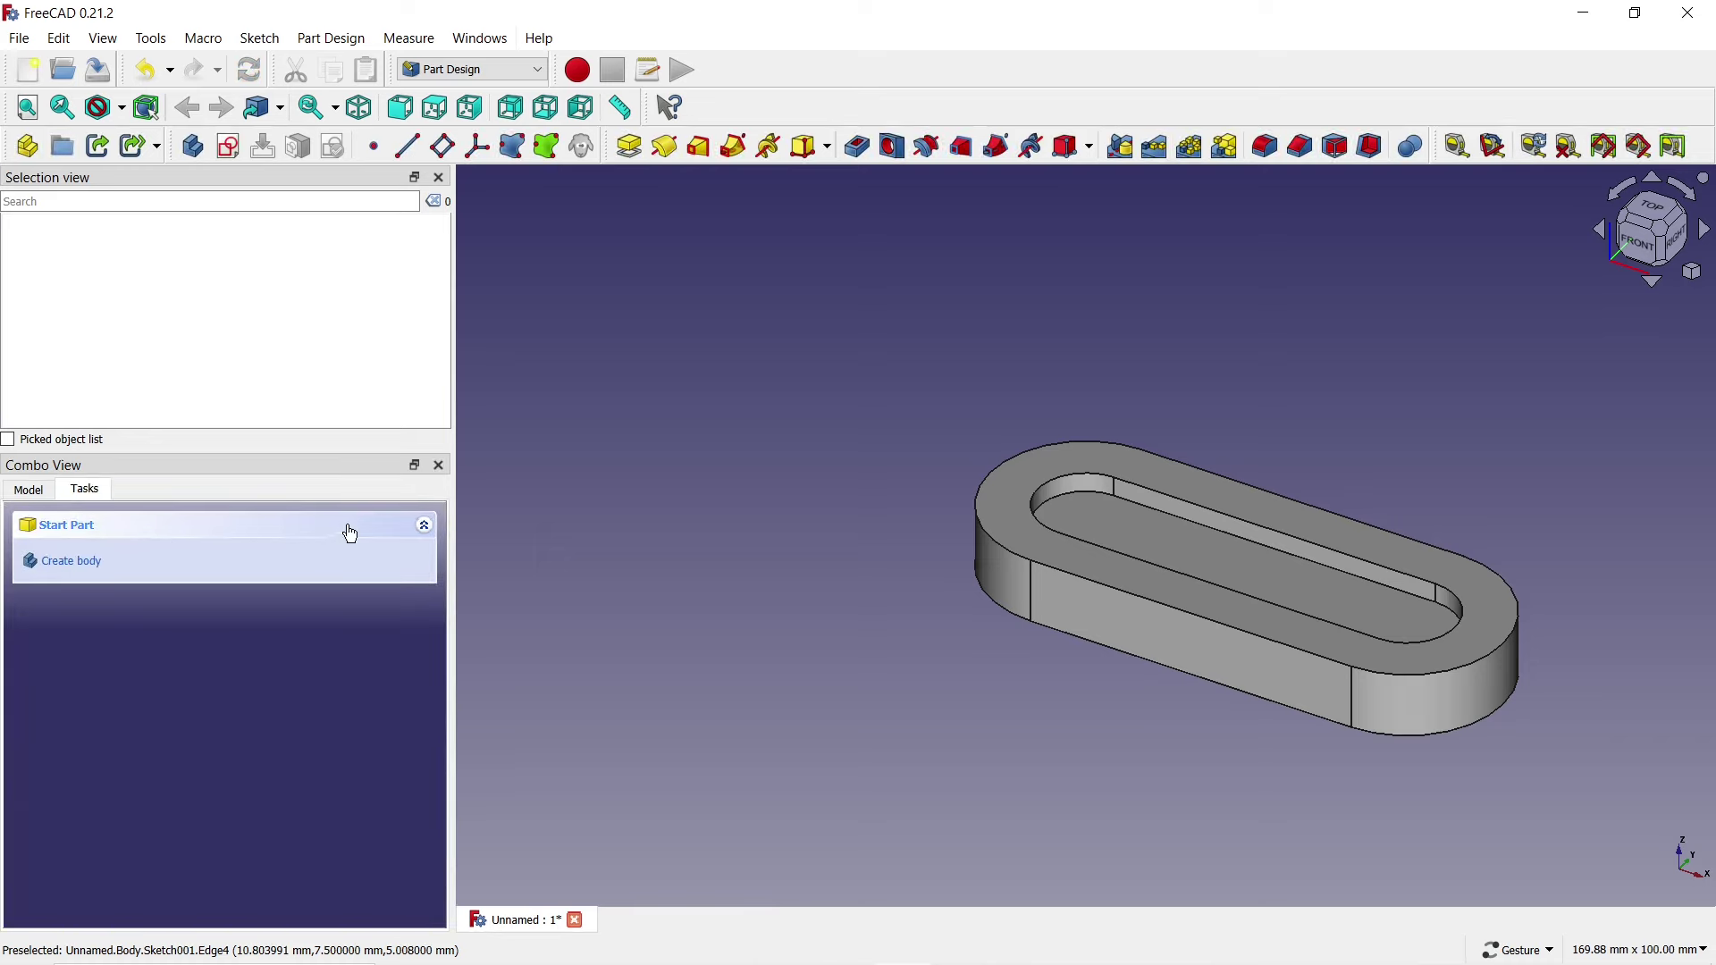
Start a fillet and select the four pocket wall faces
left_click(1265, 148)
scroll(1108, 514, "up", 4)
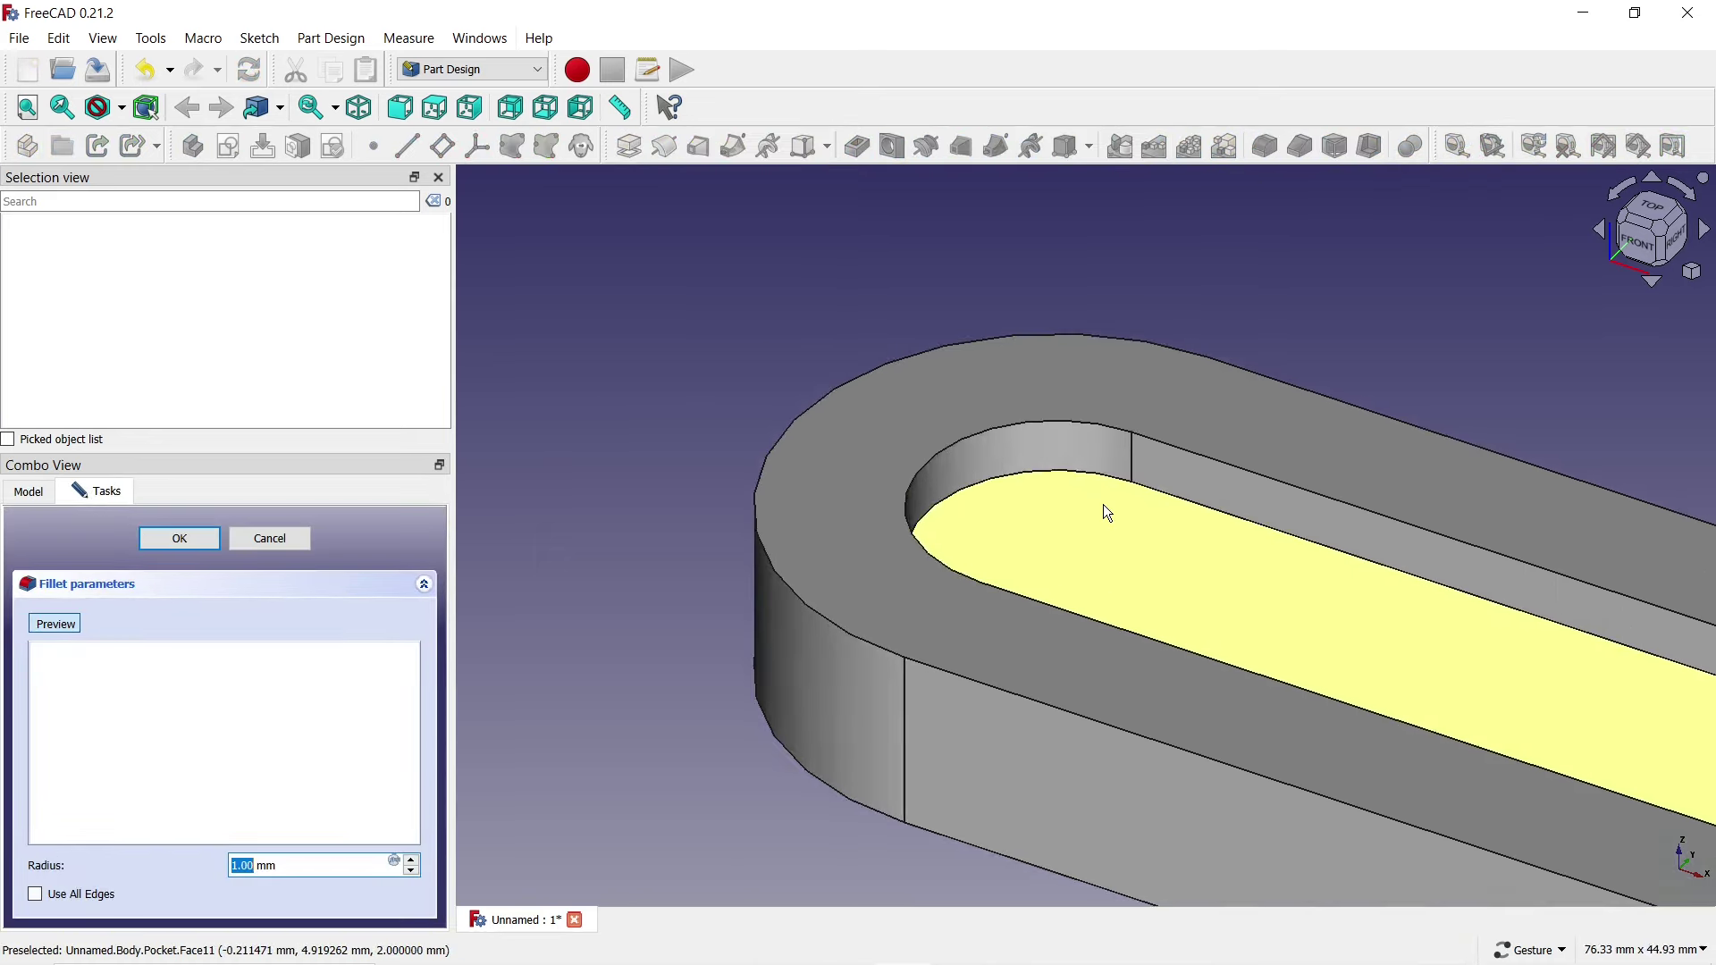
left_click(1106, 462)
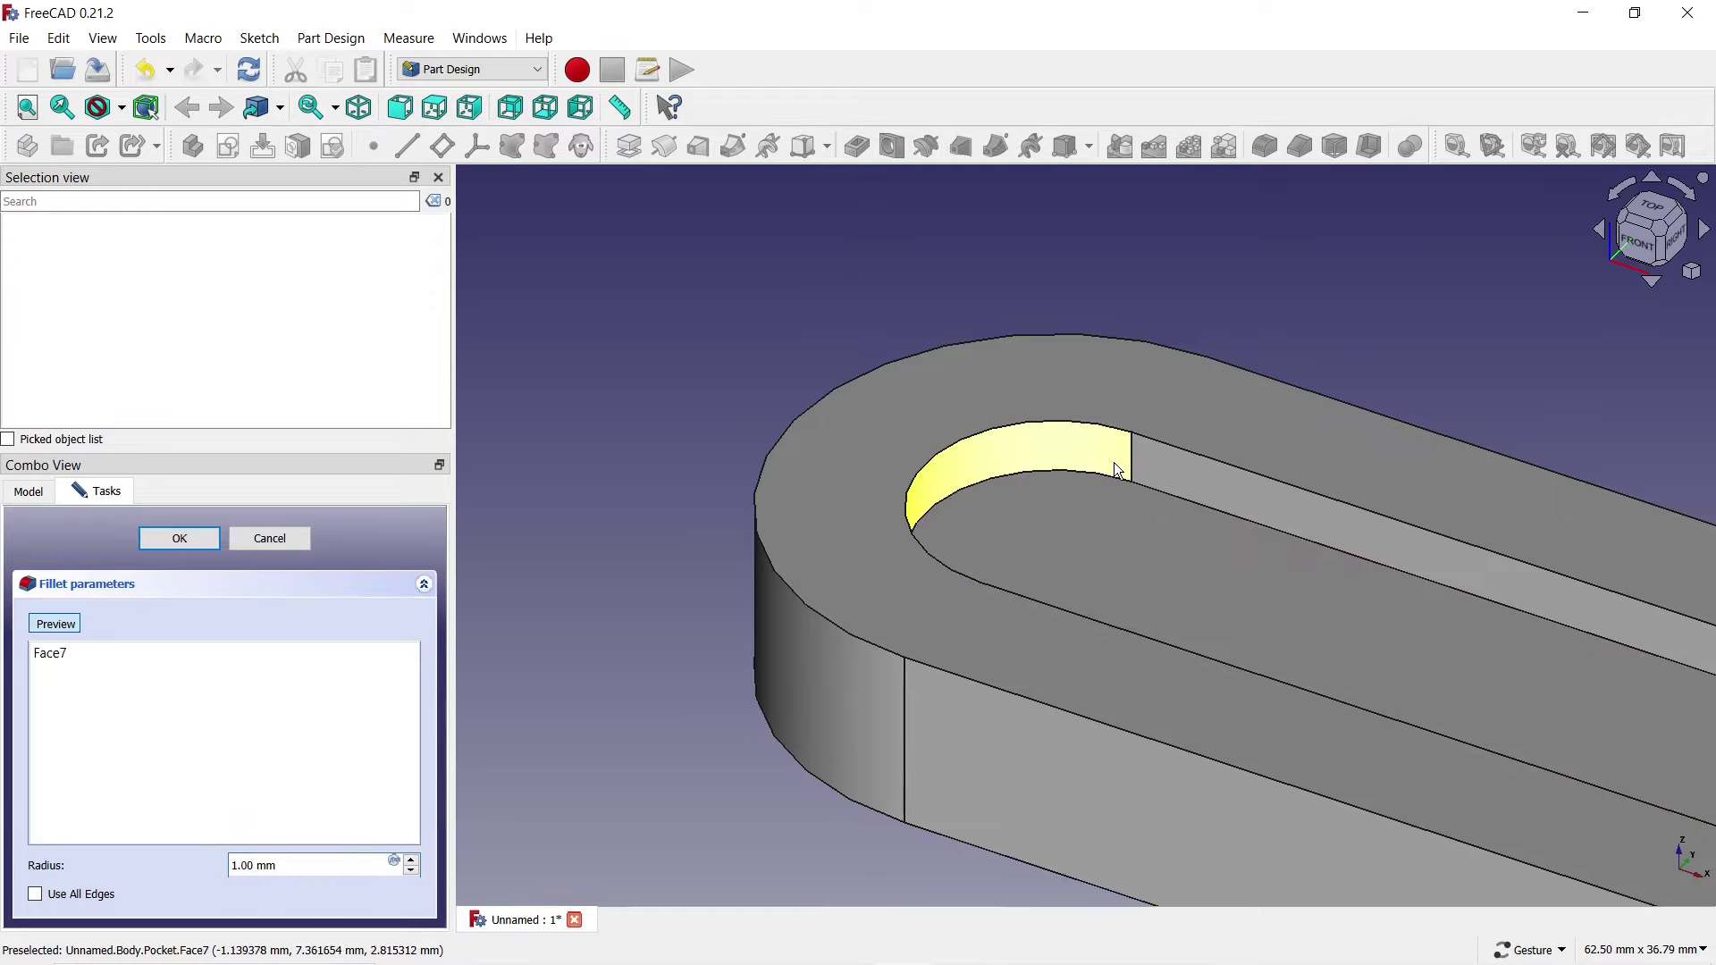
scroll(1146, 470, "down", 5)
mouse_move(1197, 438)
left_mouse_down()
mouse_move(1241, 420)
mouse_move(1197, 804)
left_mouse_up()
scroll(1197, 804, "up", 5)
left_click(1150, 791)
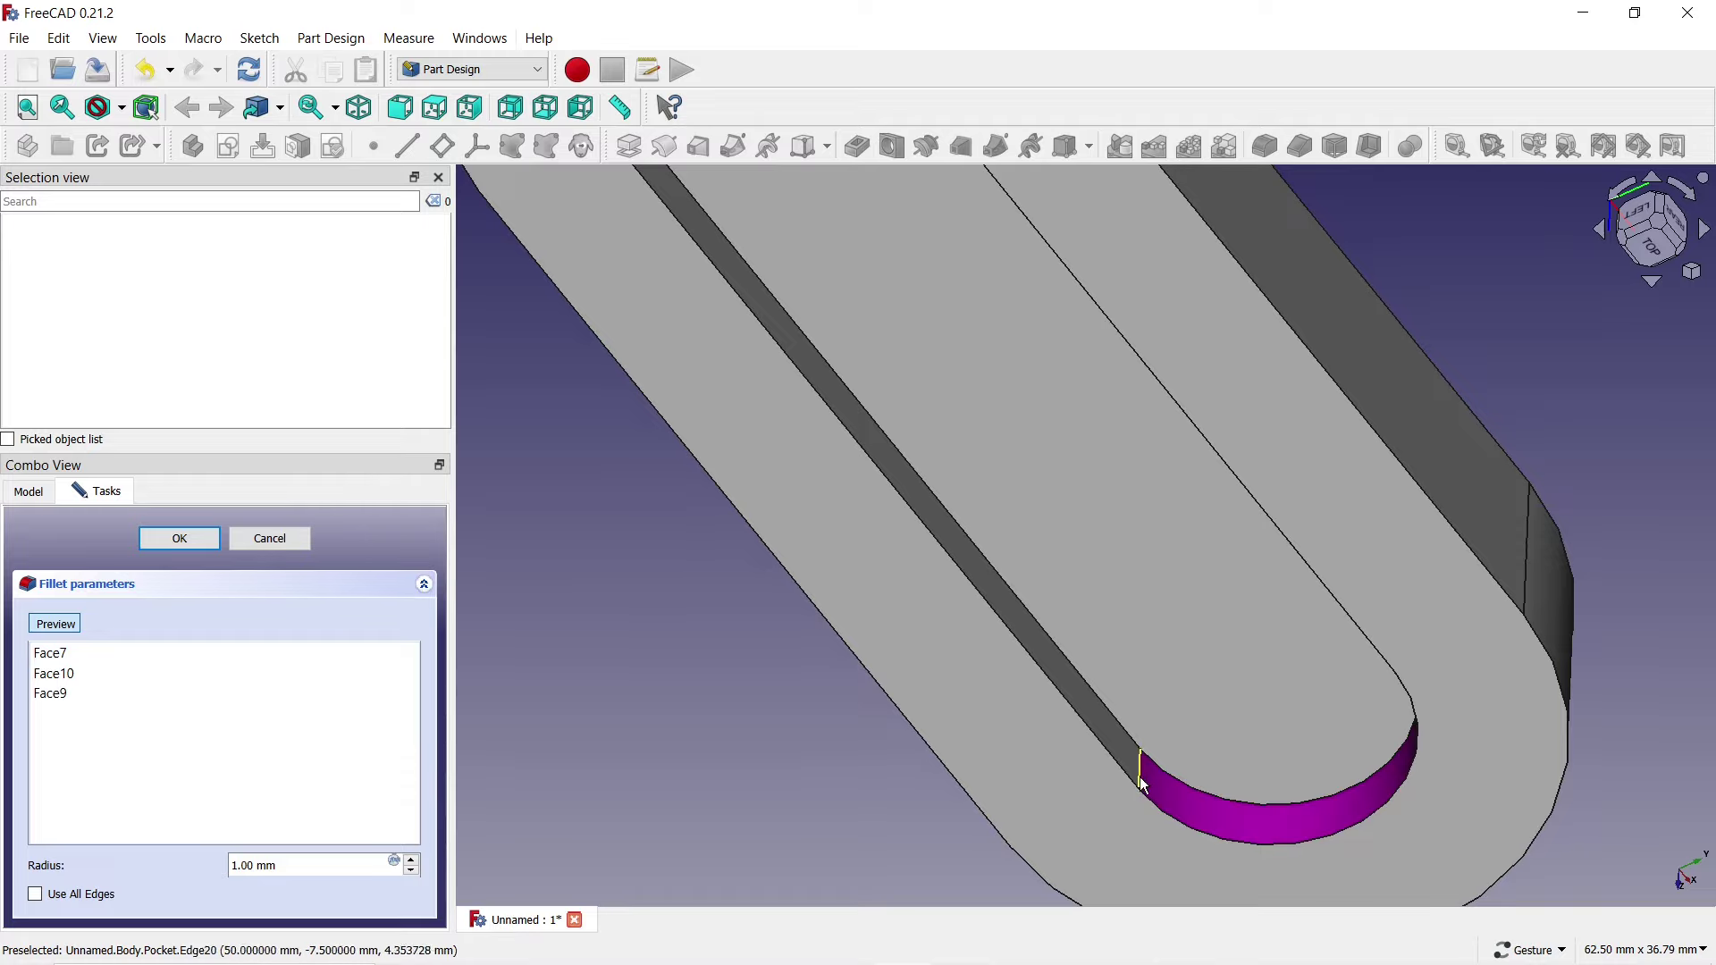
left_click(1135, 770)
scroll(1126, 780, "down", 2)
scroll(1057, 709, "down", 3)
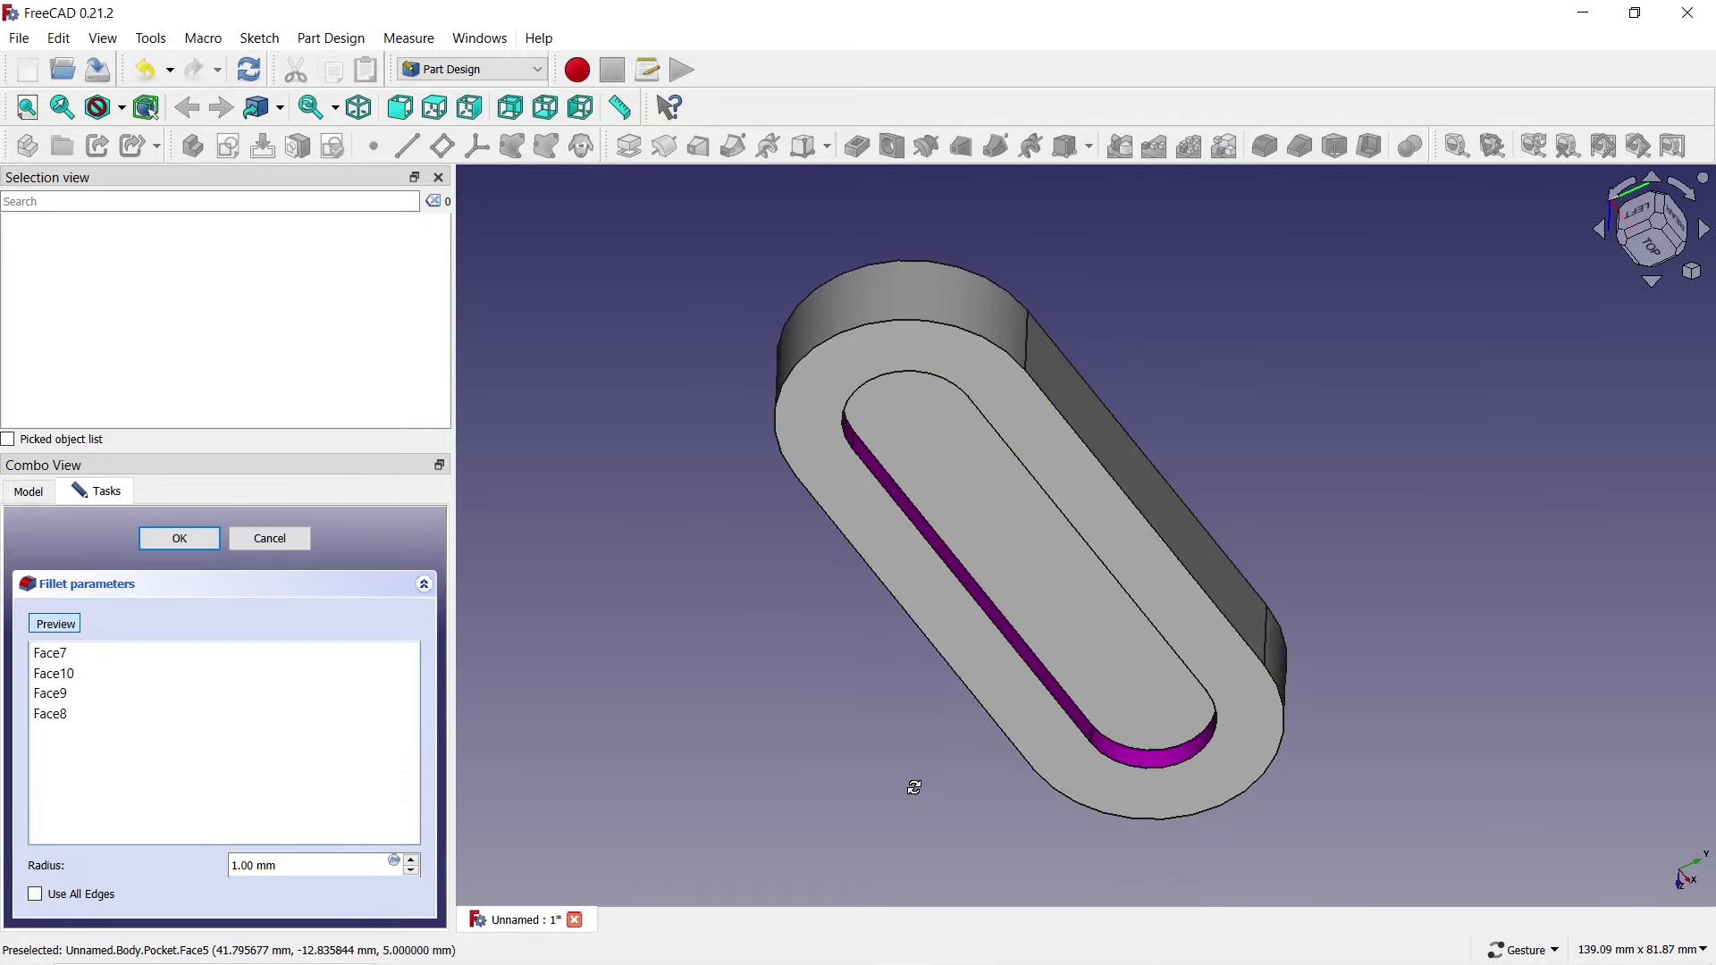
mouse_move(908, 785)
left_mouse_down()
mouse_move(1010, 655)
mouse_move(660, 640)
left_mouse_up()
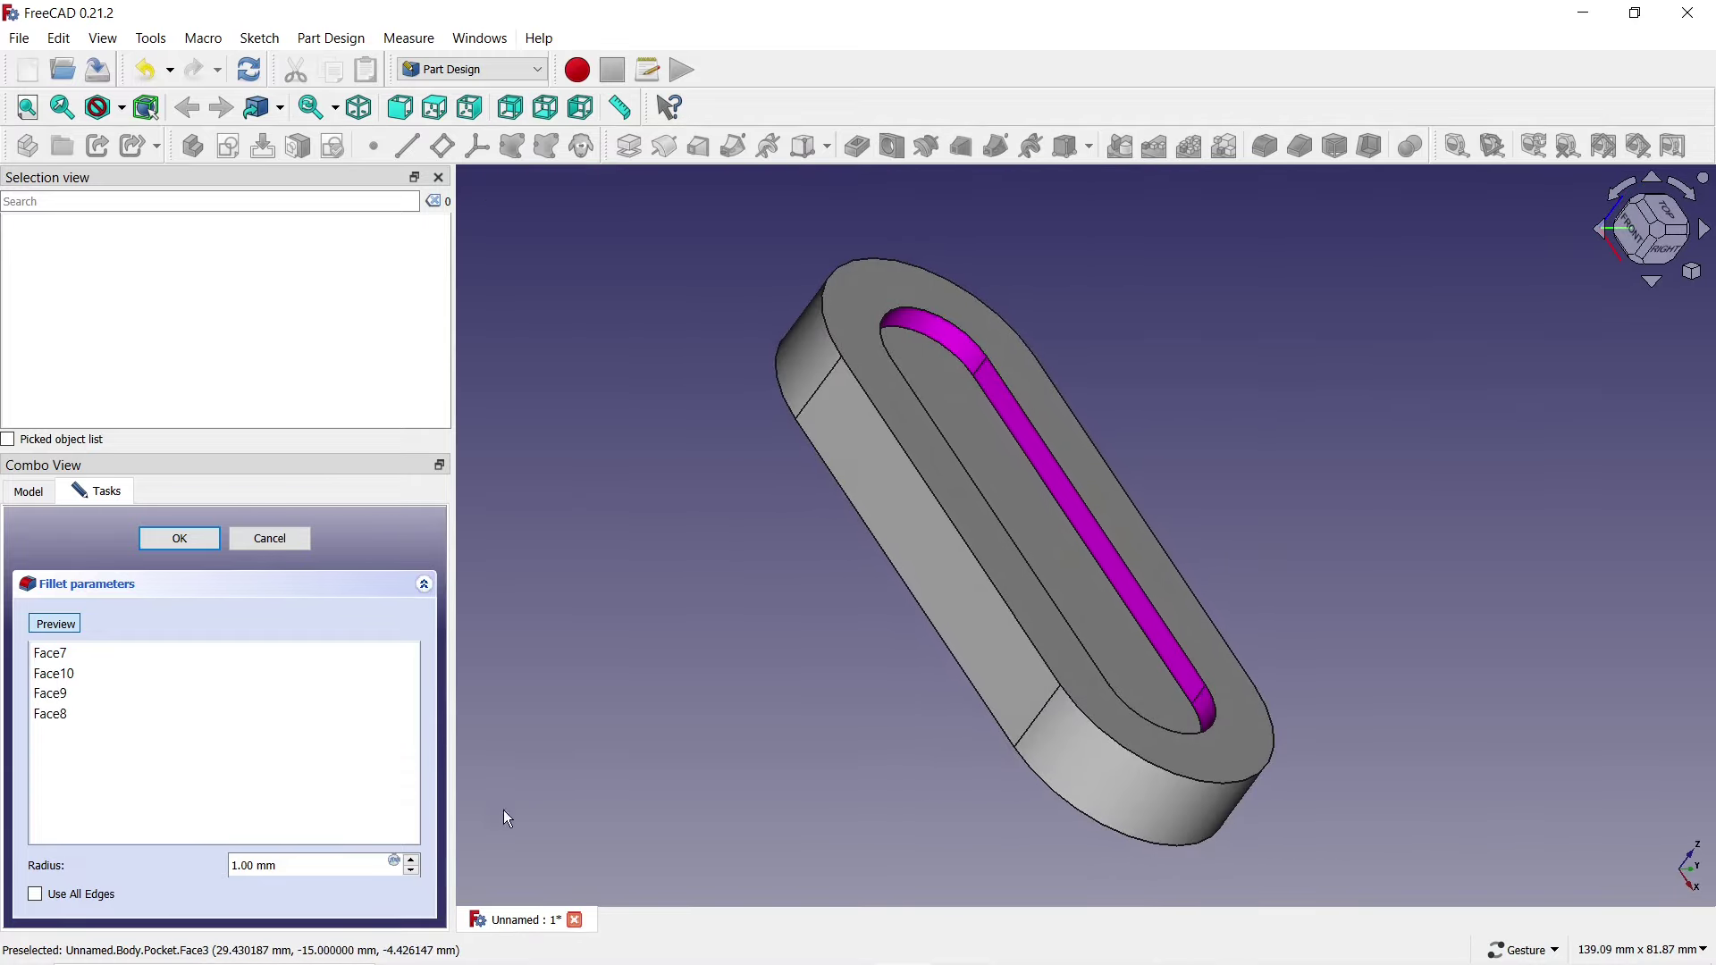
Set the fillet radius to 1 mm and confirm it
left_click(414, 860)
left_click(413, 873)
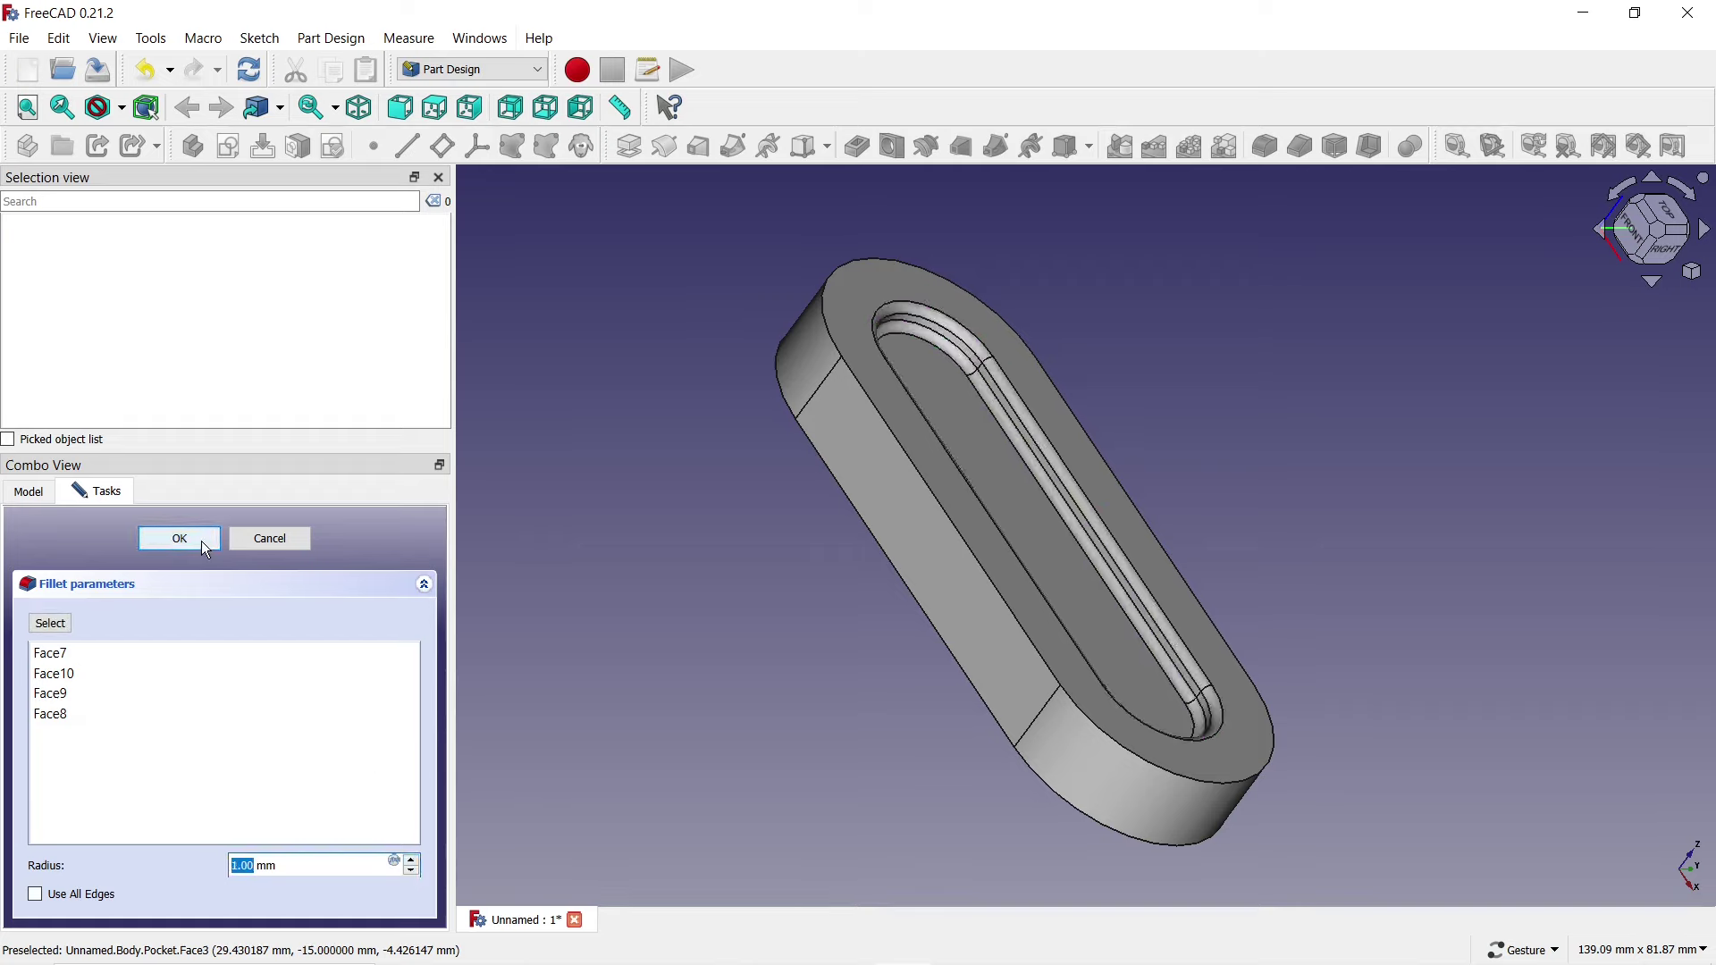
left_click(202, 543)
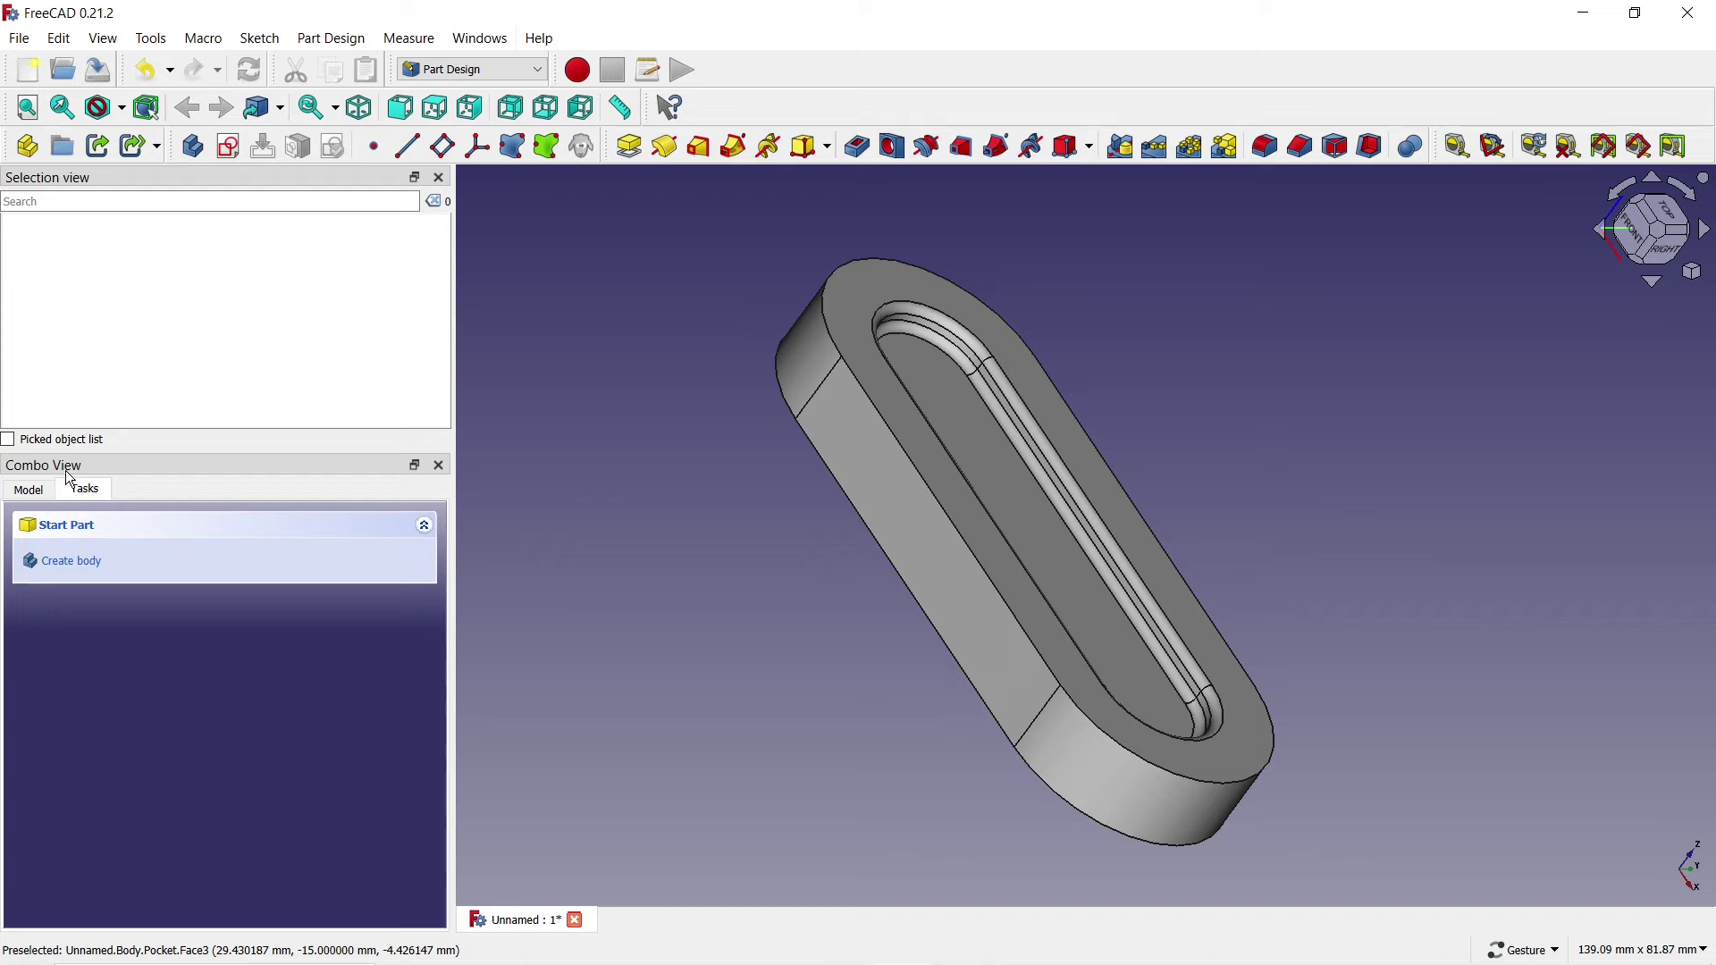
left_click(30, 491)
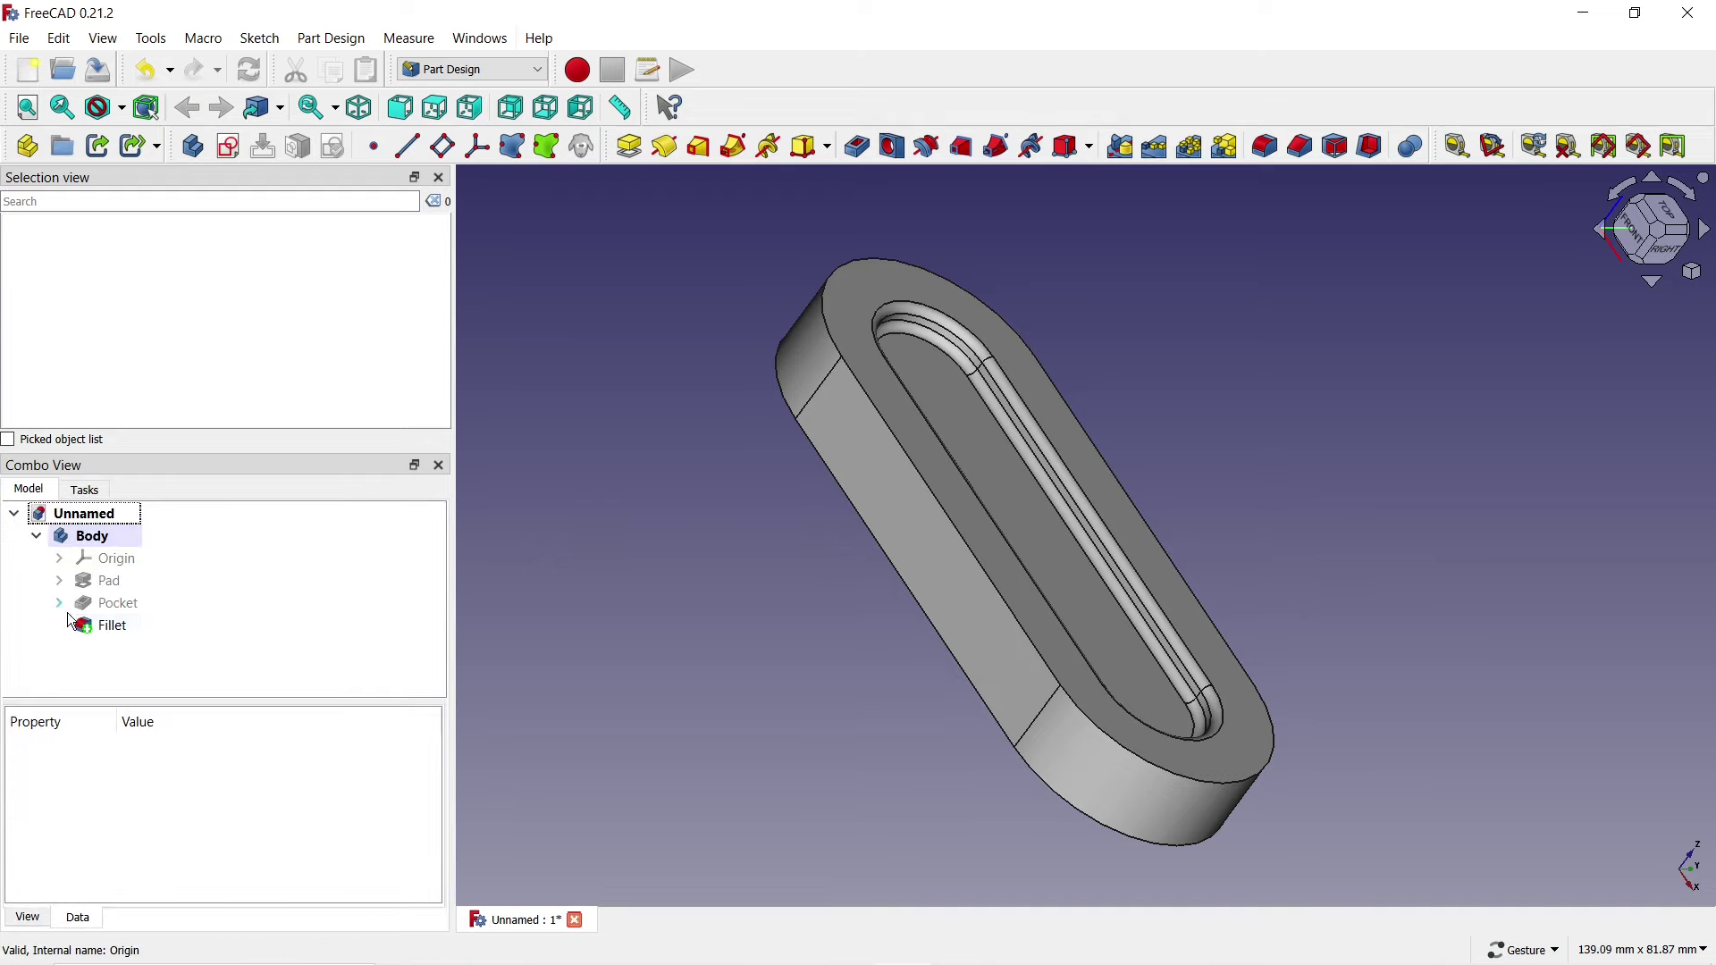
Create a Mirrored feature of Pocket and Fillet using the XY plane as mirror plane
left_click(114, 611)
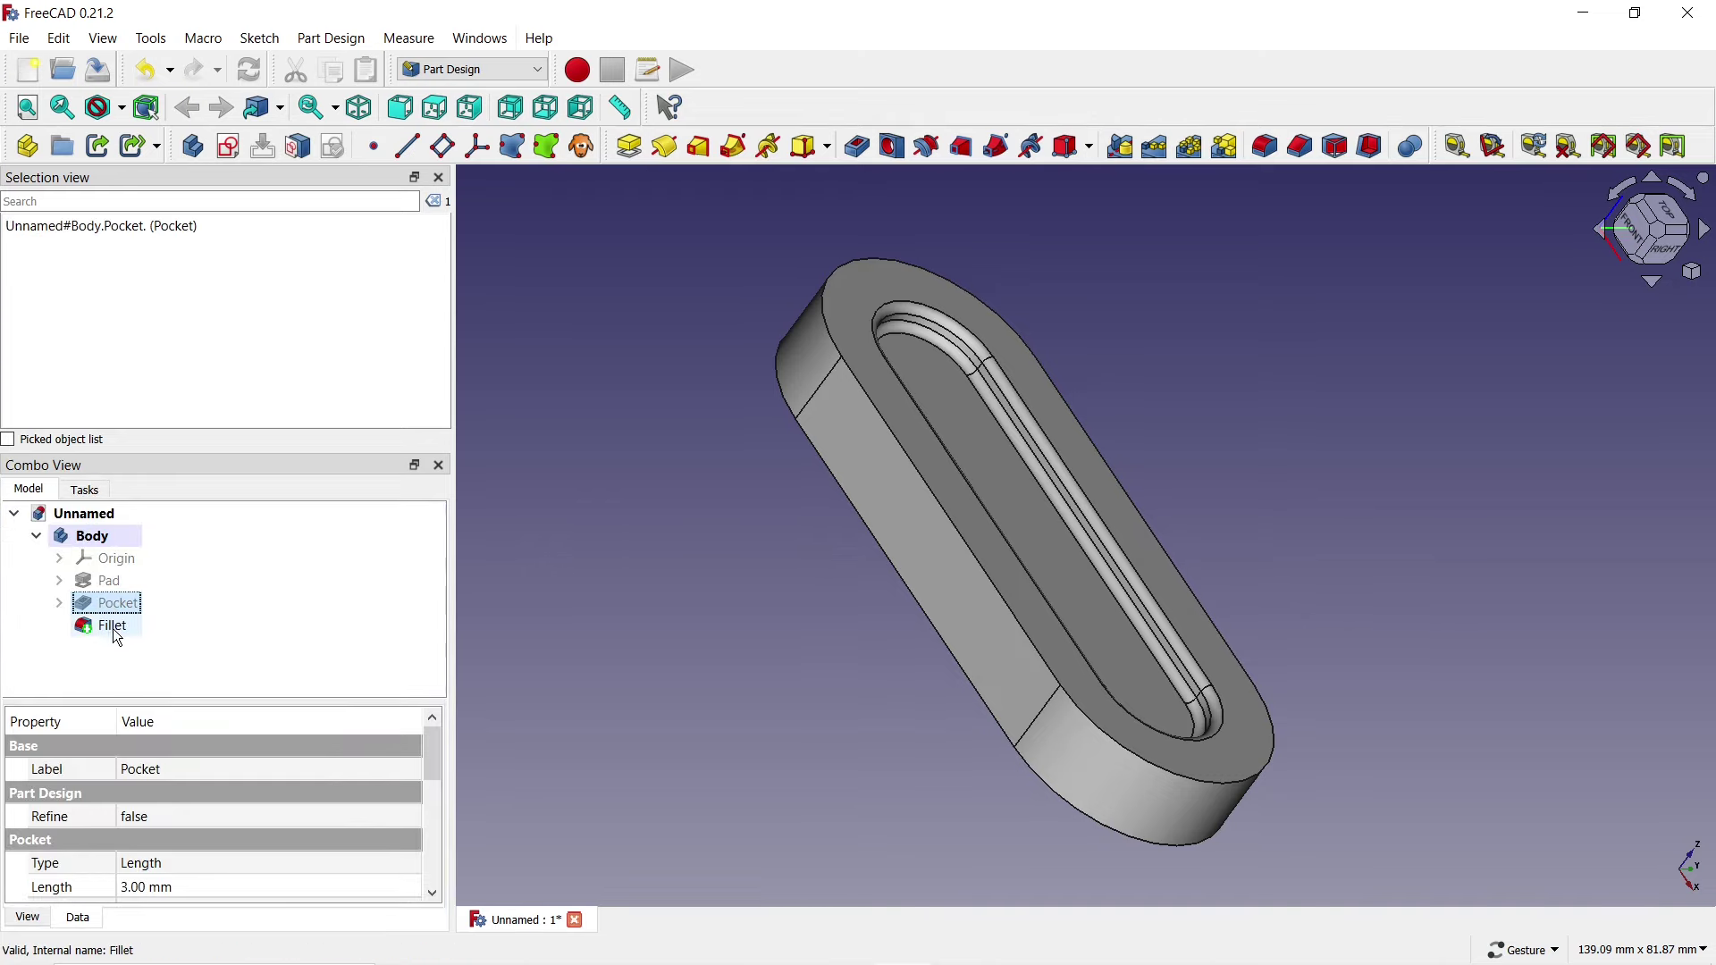
left_click(116, 631, "ctrl")
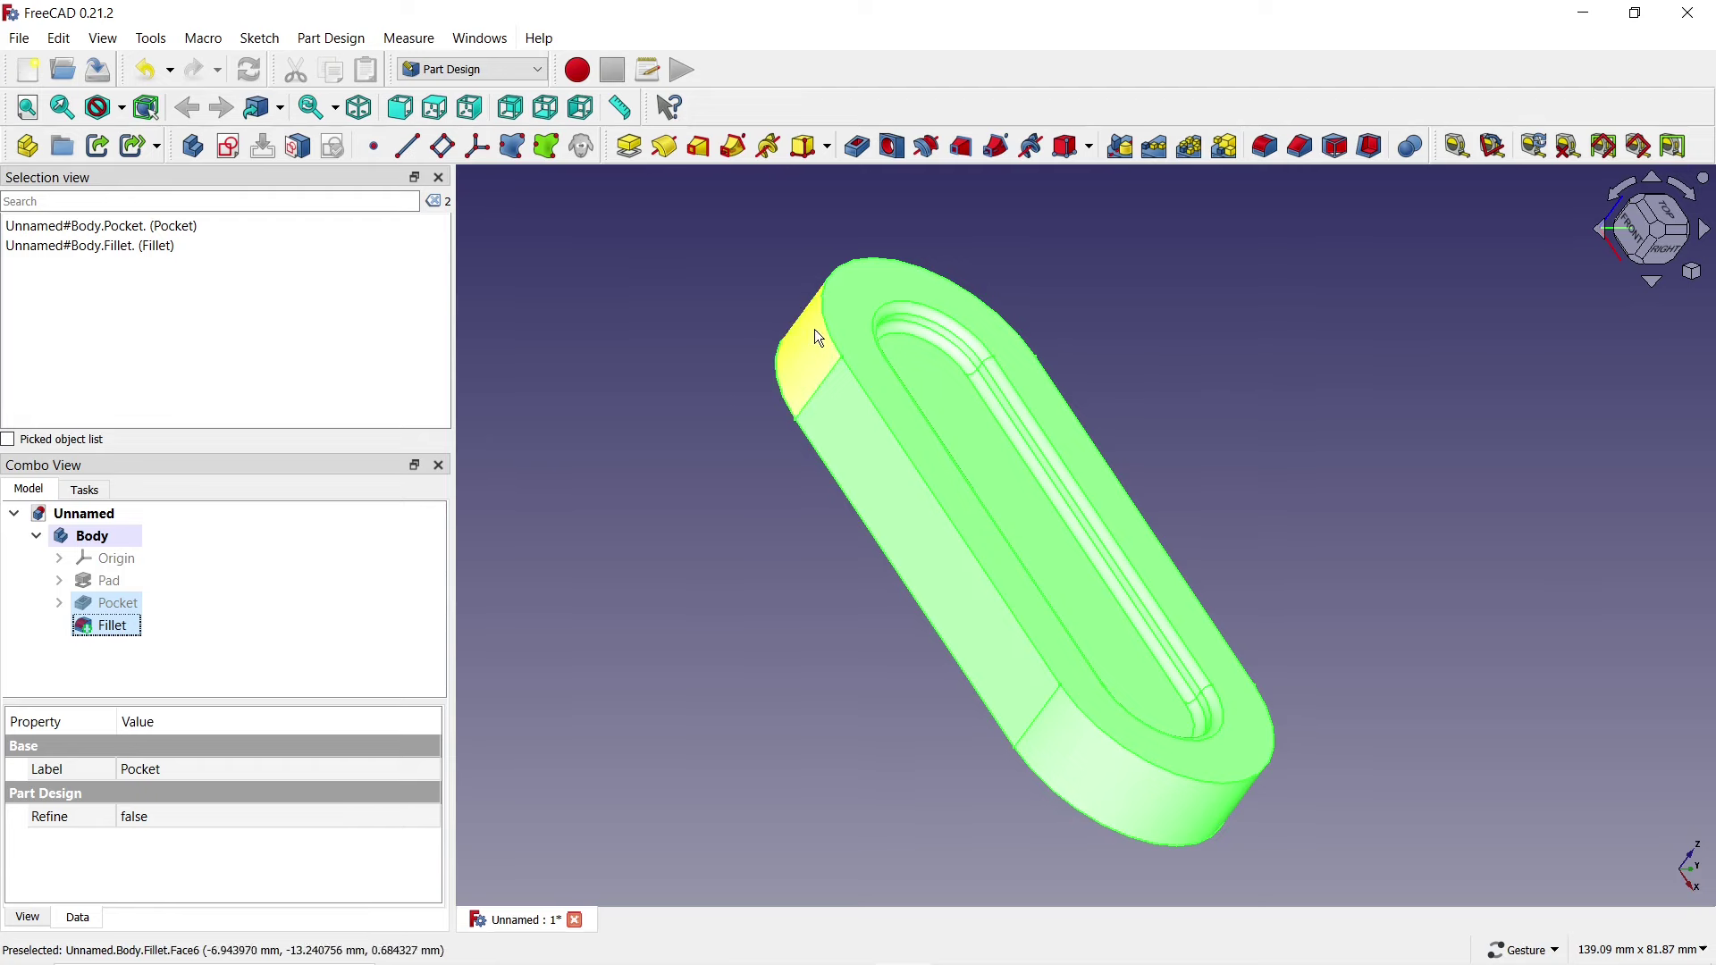
left_click(1127, 147)
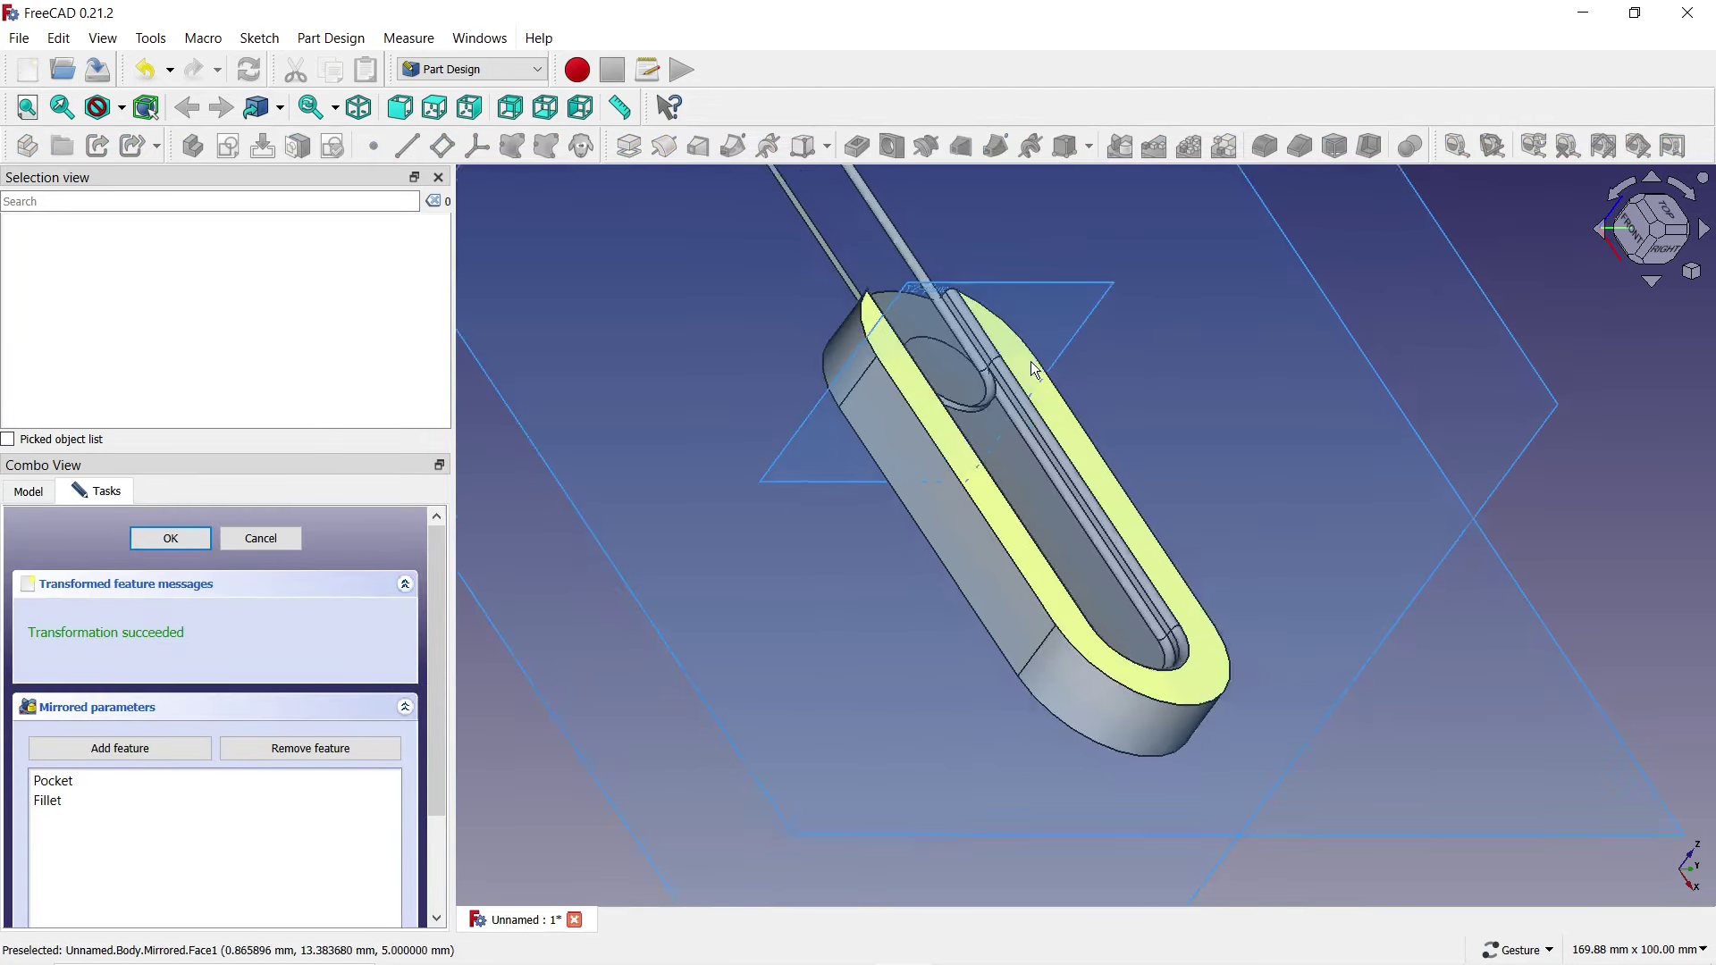
scroll(429, 733, "down", 3)
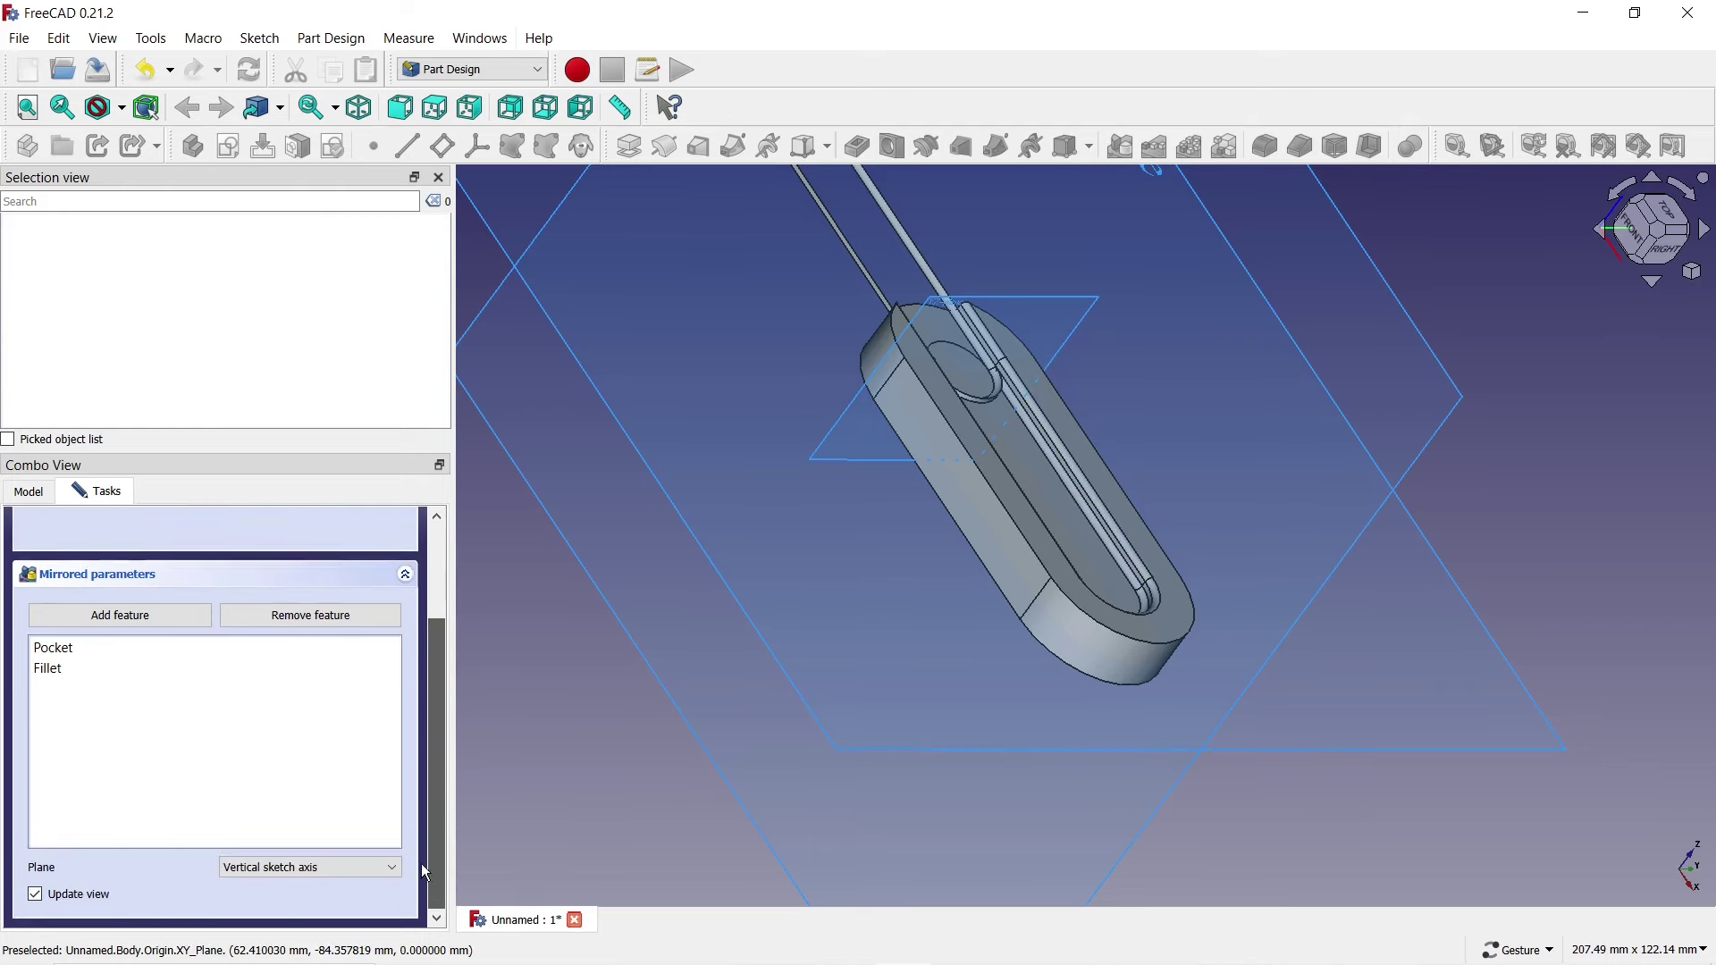
left_click(399, 868)
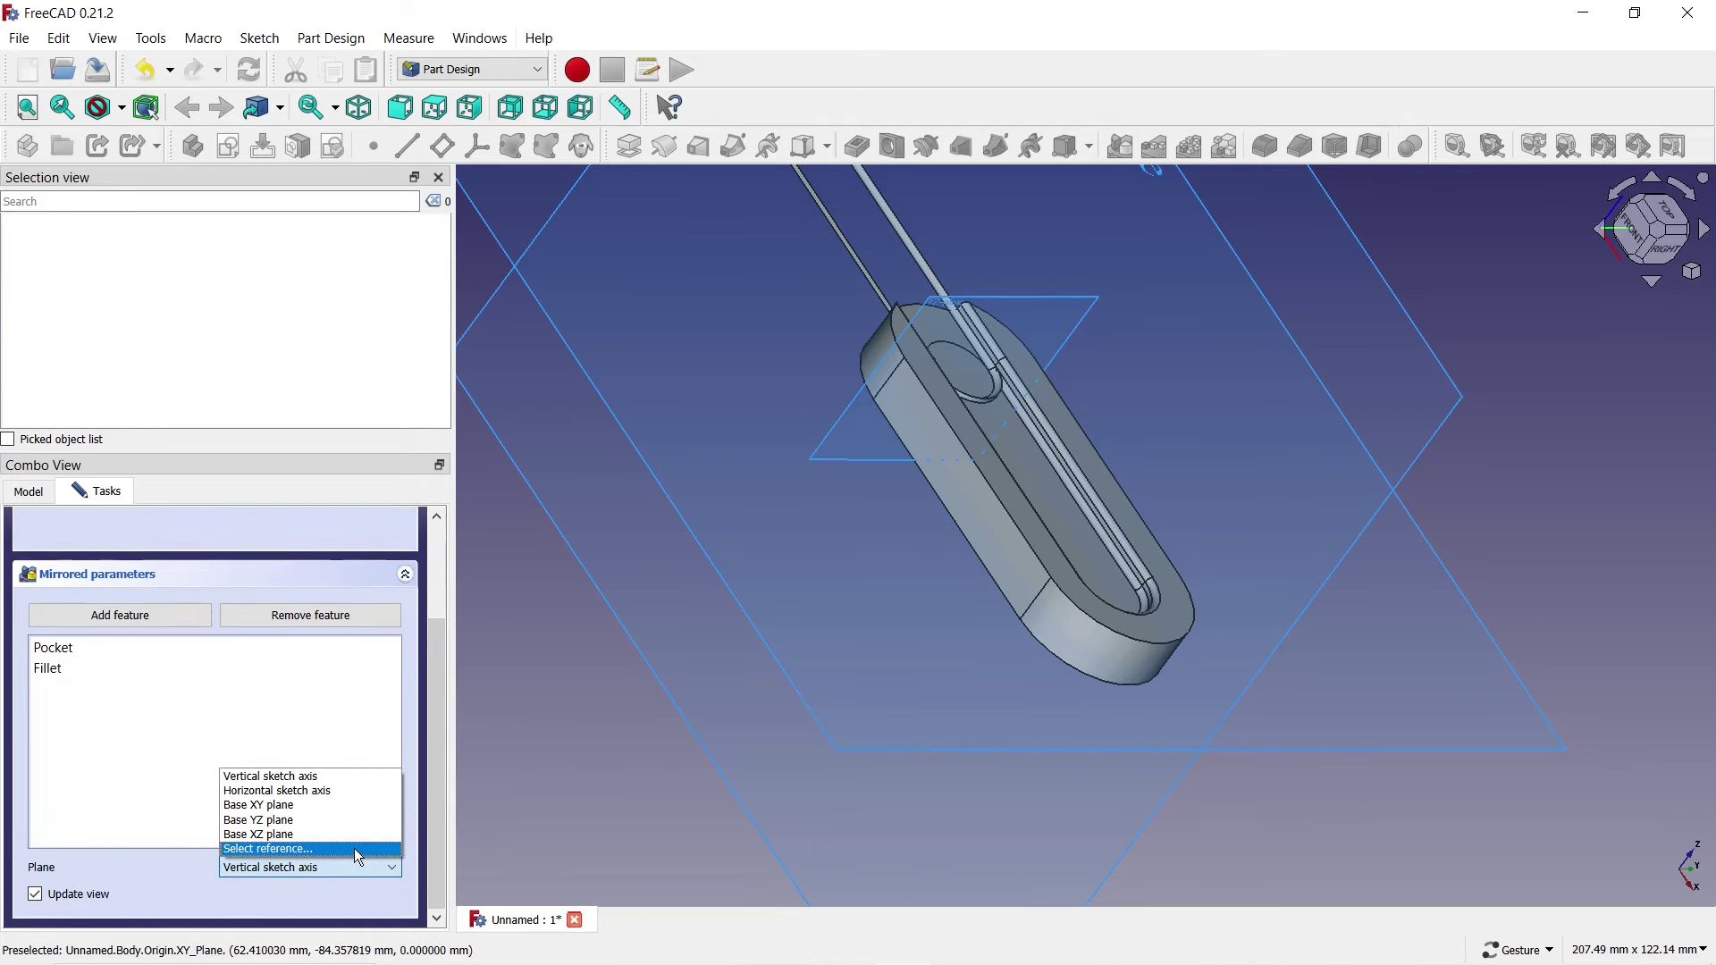
left_click(353, 849)
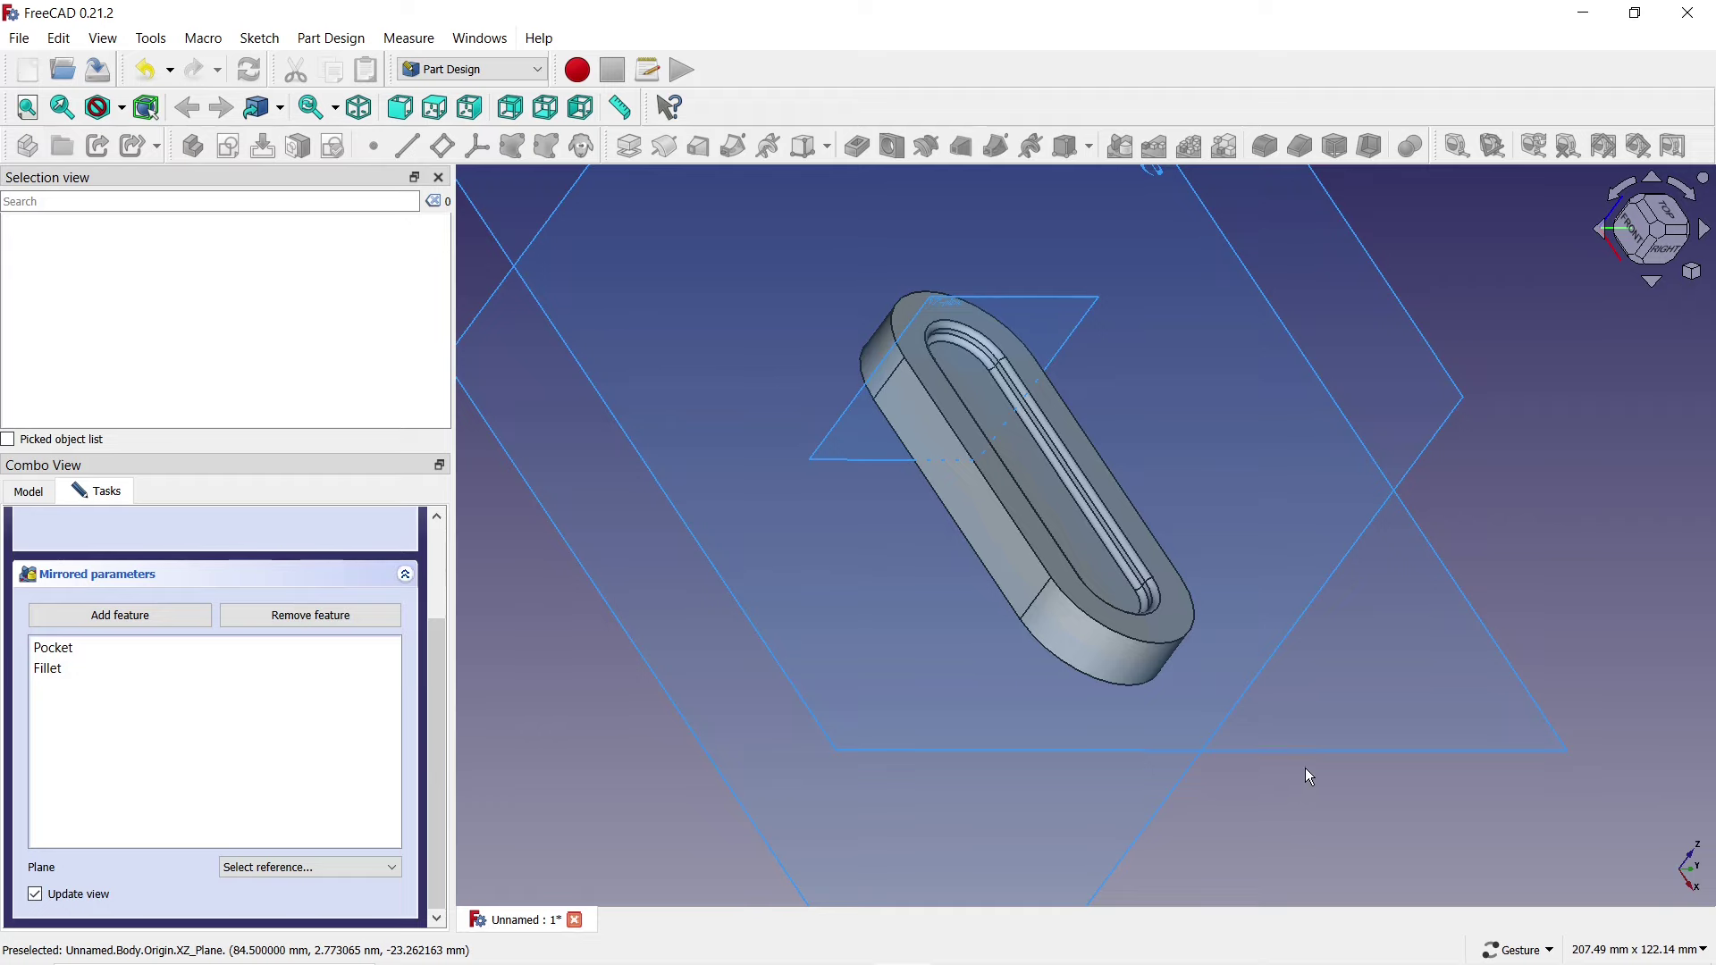
left_click_drag(1383, 823, 1359, 691)
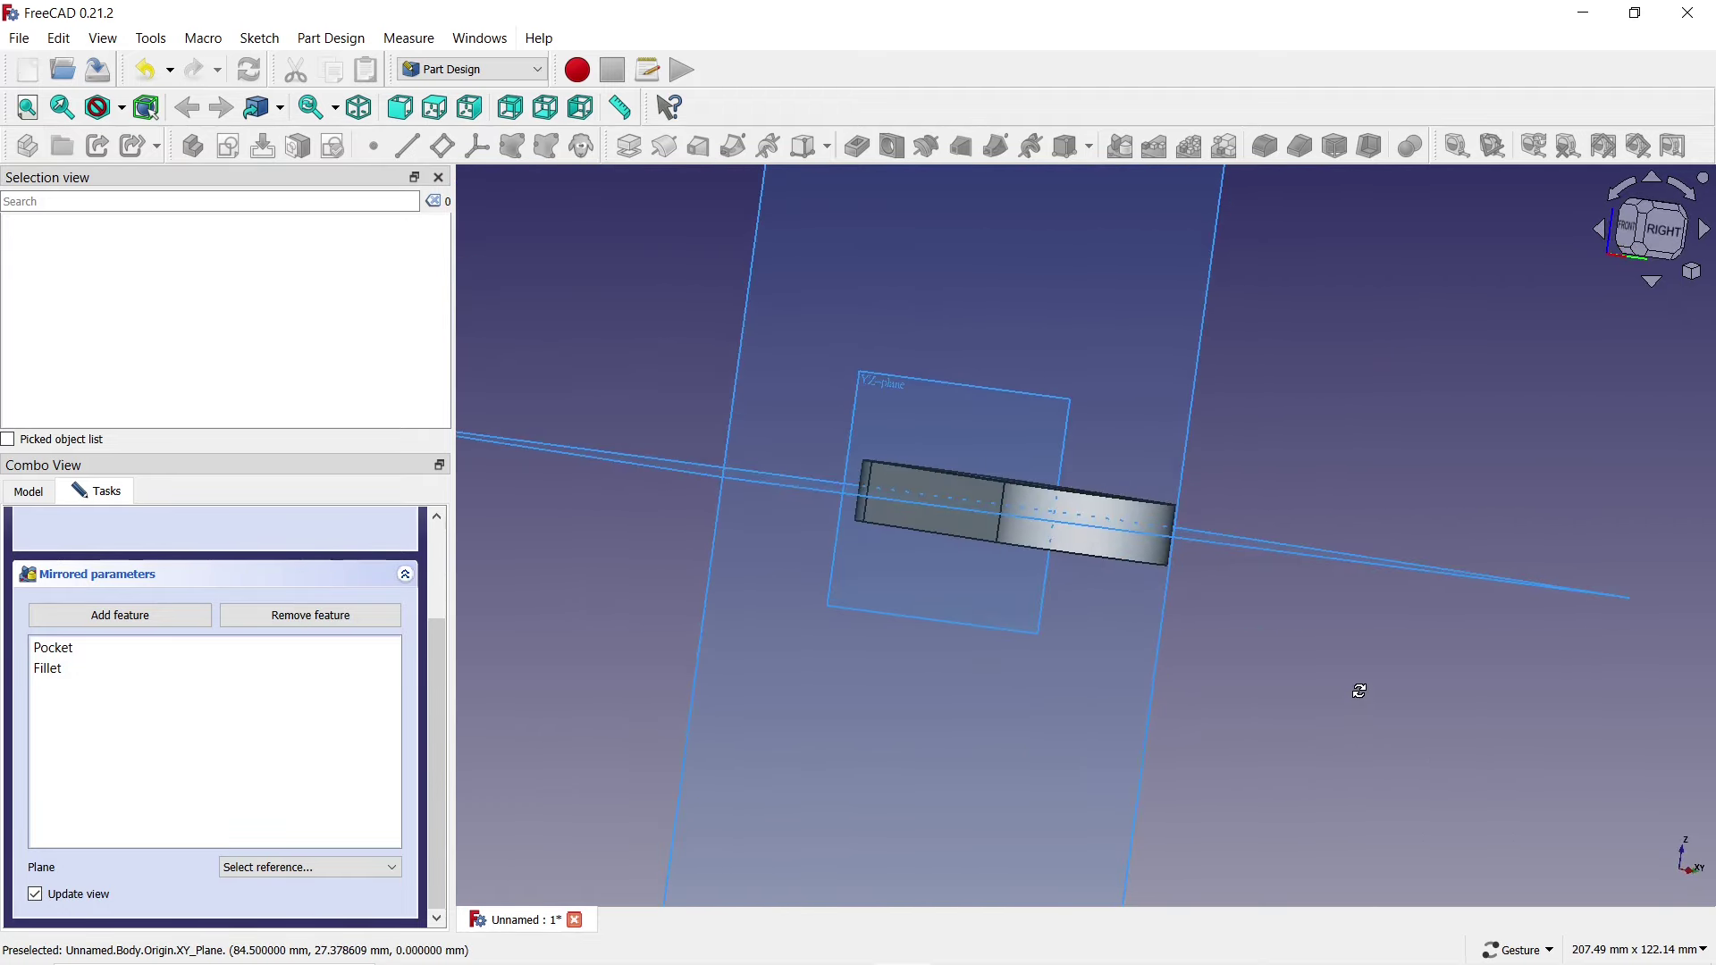
left_click(1352, 560)
mouse_move(1317, 756)
left_mouse_down()
mouse_move(1317, 648)
mouse_move(1292, 845)
left_mouse_up()
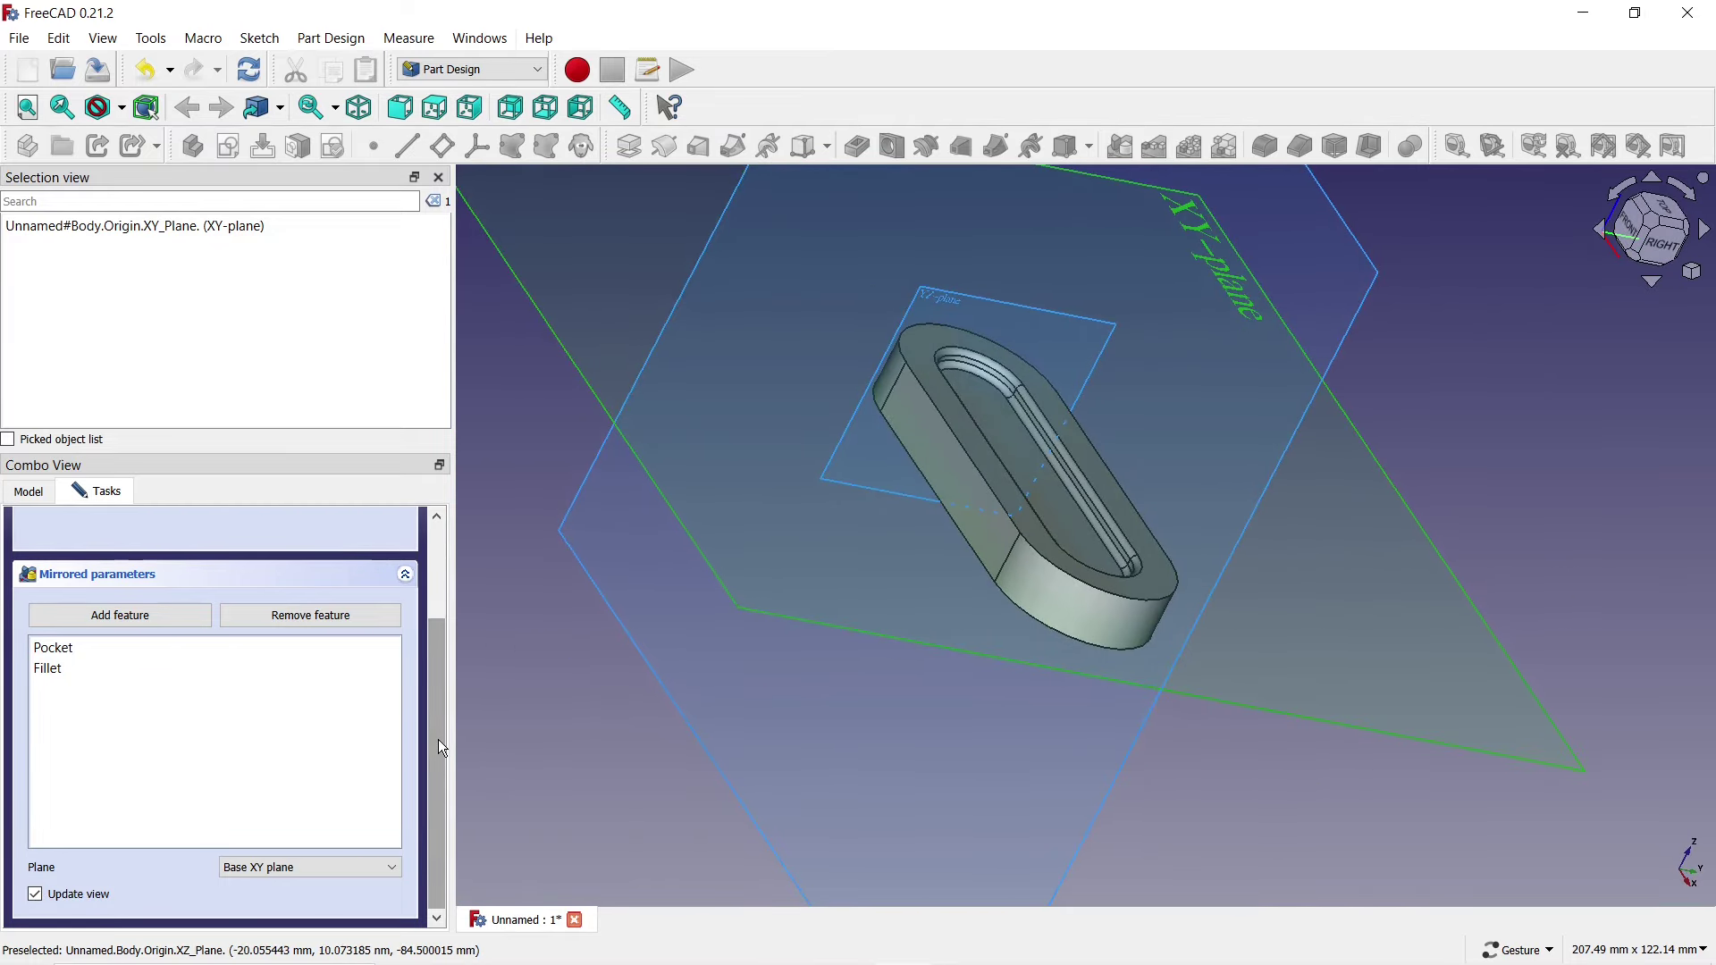
left_click_drag(438, 738, 446, 559)
Confirm the mirror, then set the Body's display mode to Shaded
left_click(190, 540)
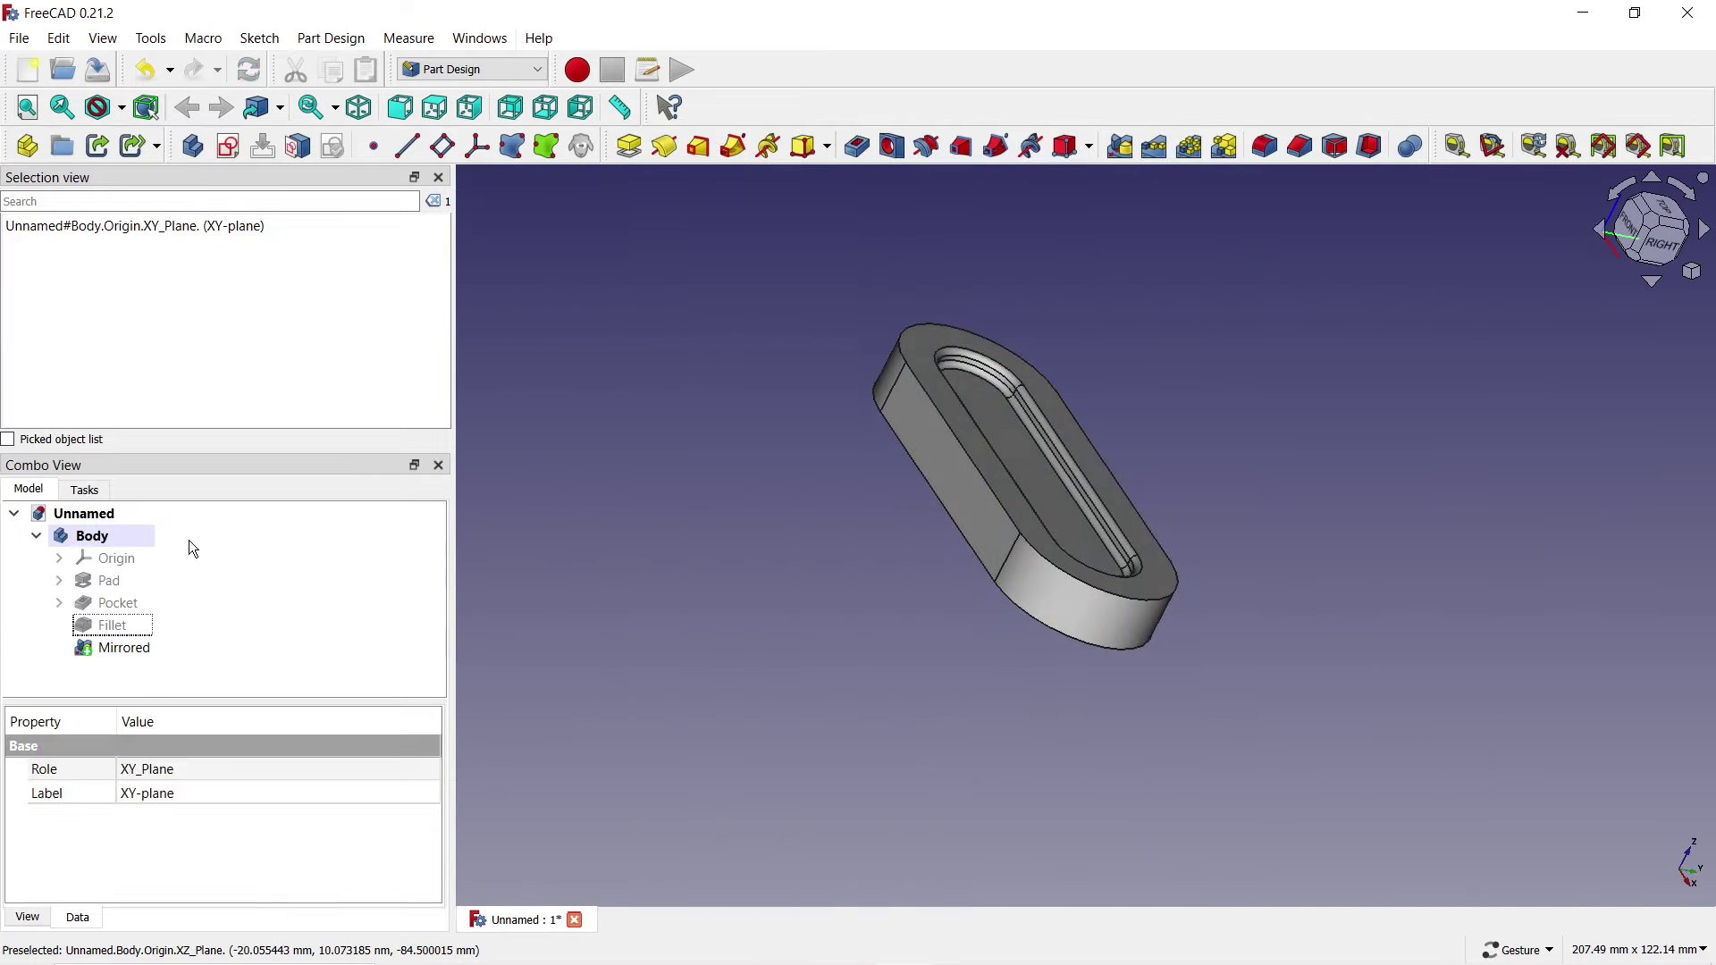
left_click(76, 543)
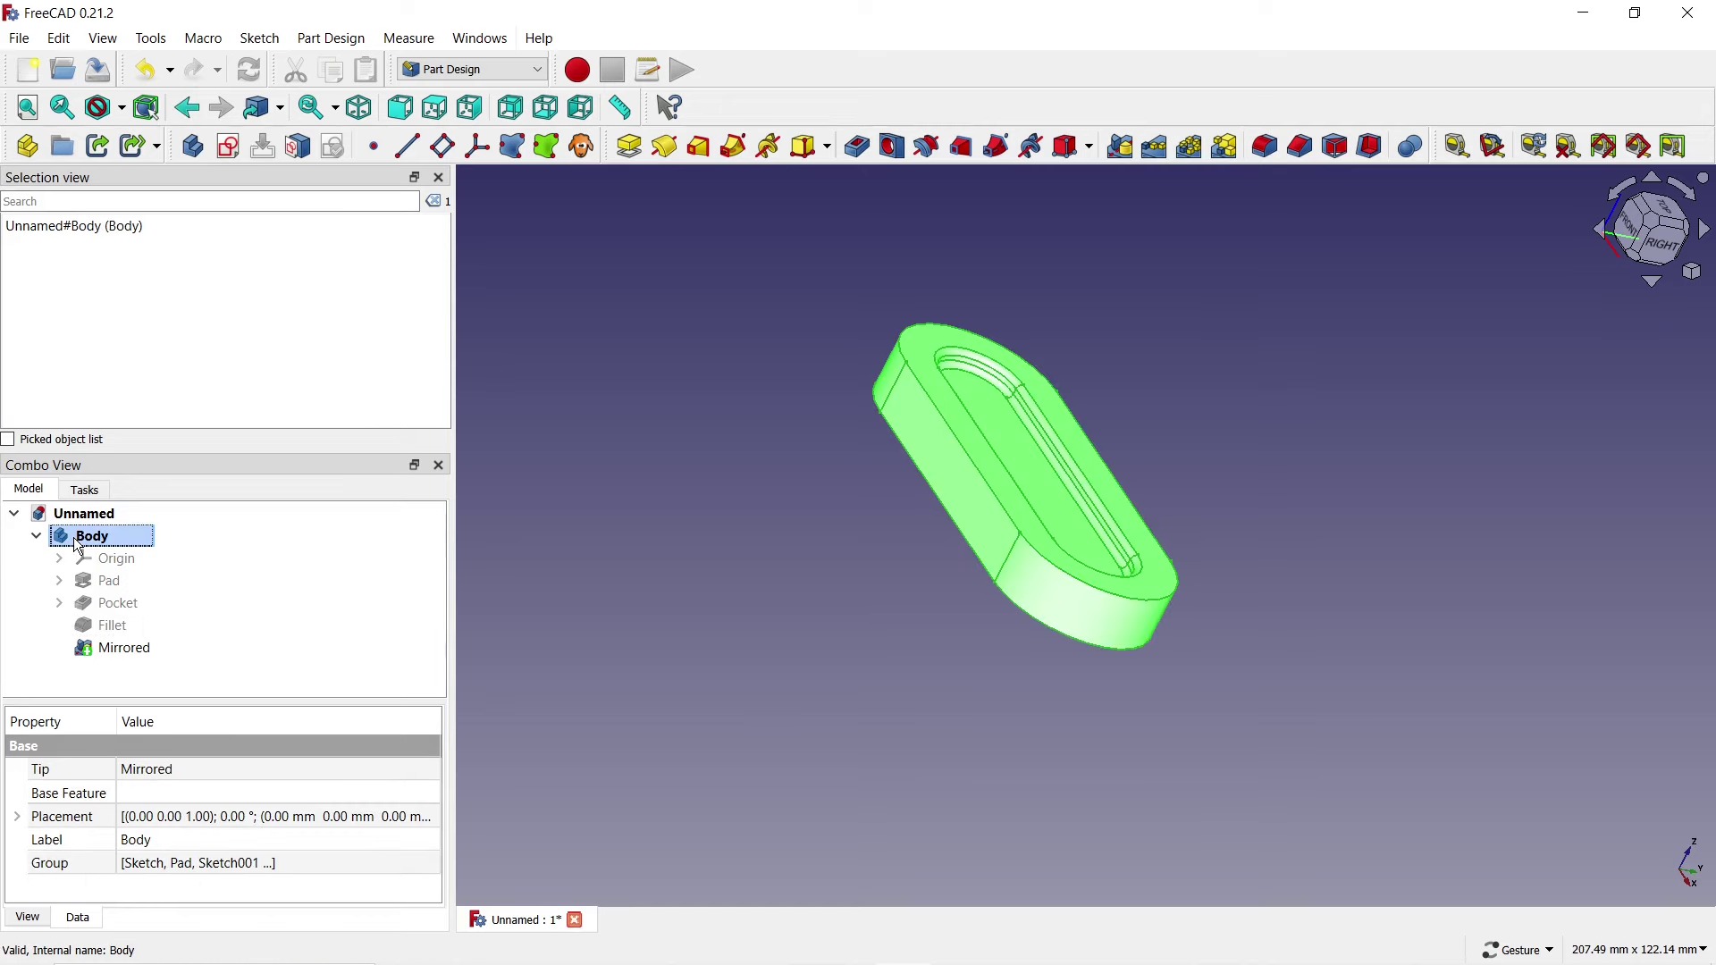
right_click(78, 547)
left_click(137, 157)
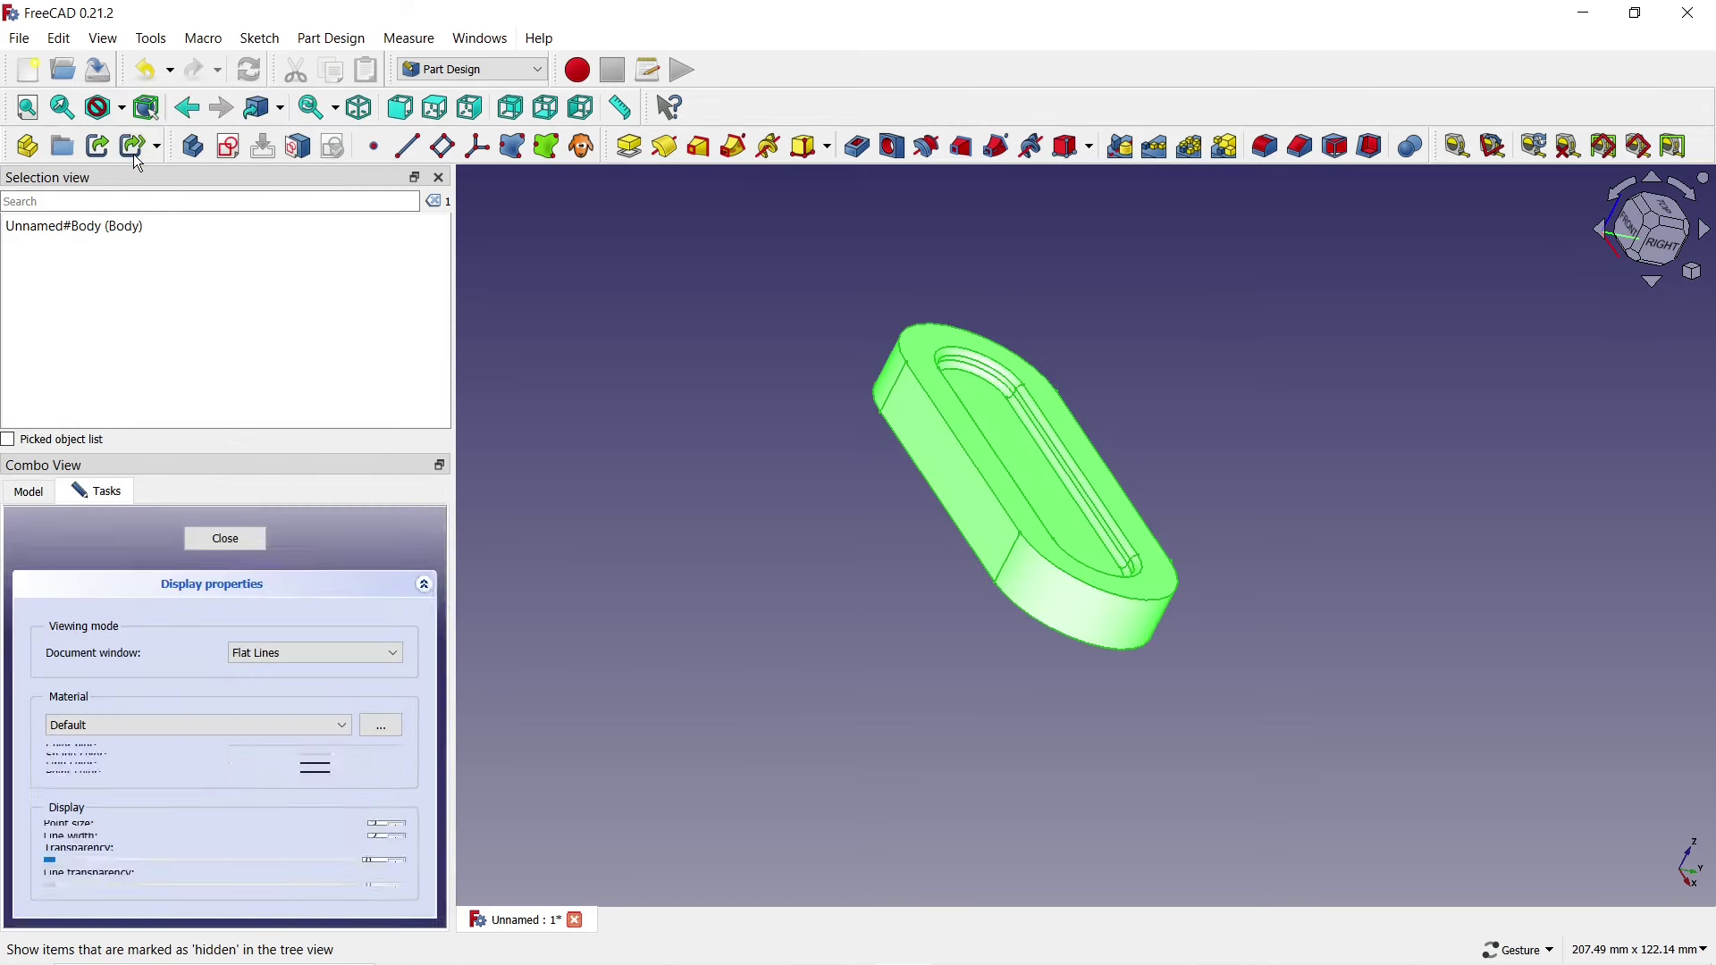
left_click(268, 653)
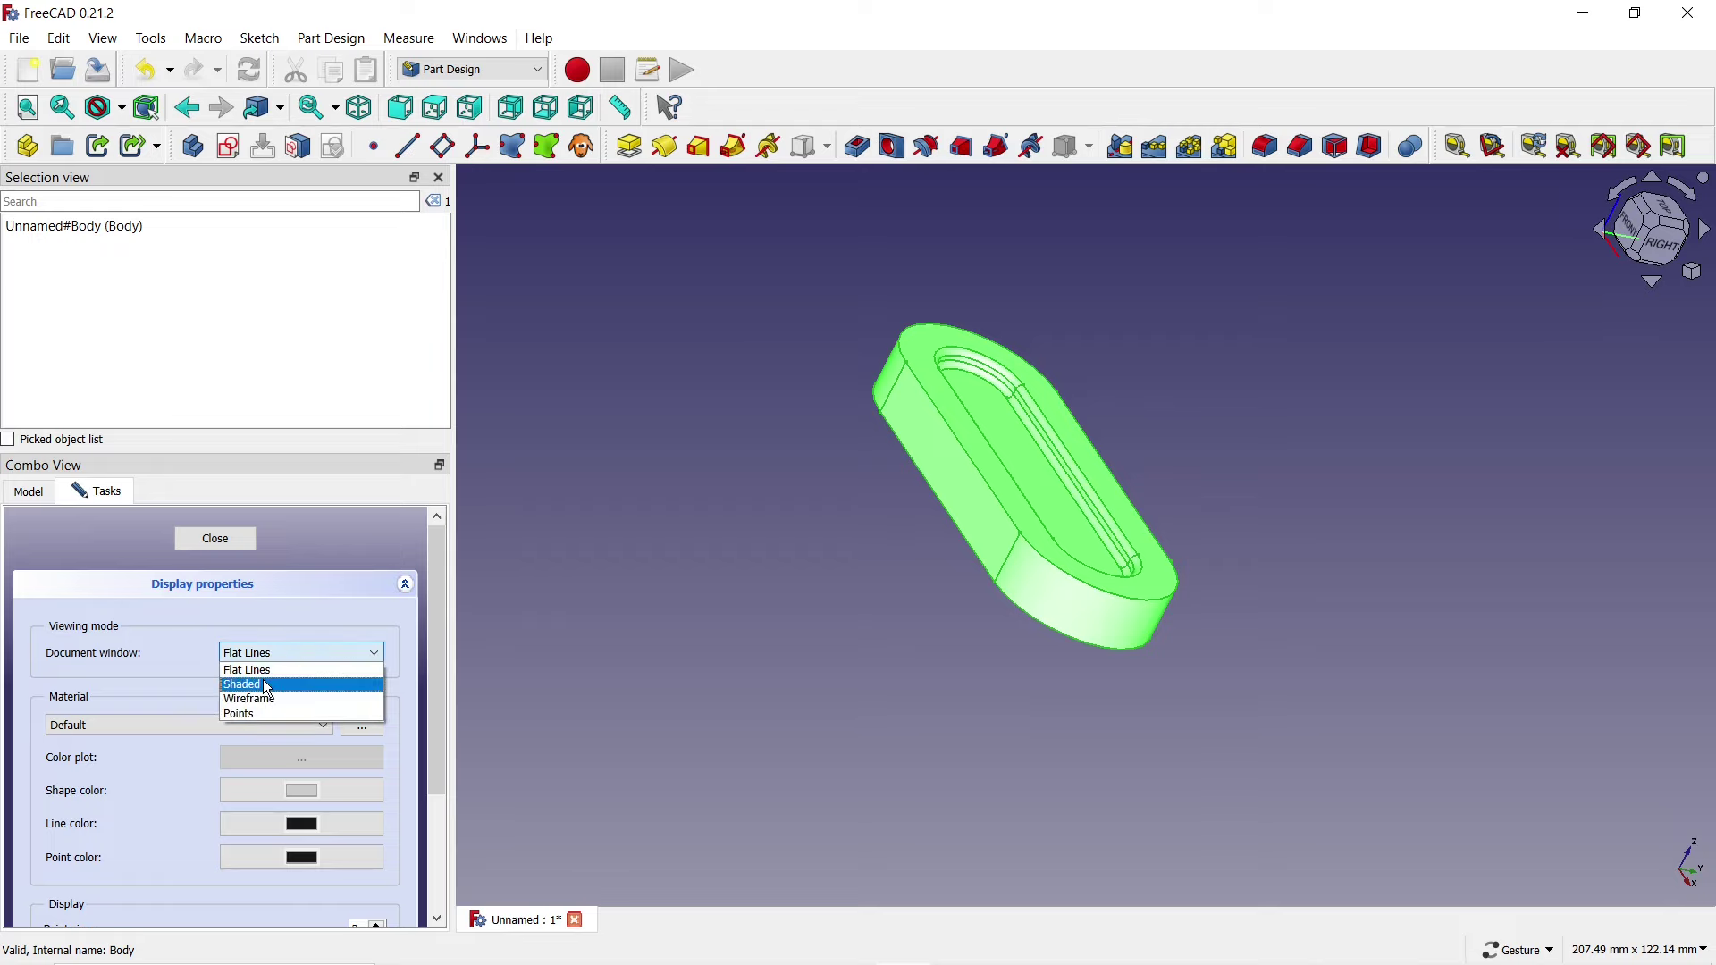
left_click(263, 679)
Give the body Chrome material and lime-green (#aaff00) shape colour
left_click(192, 726)
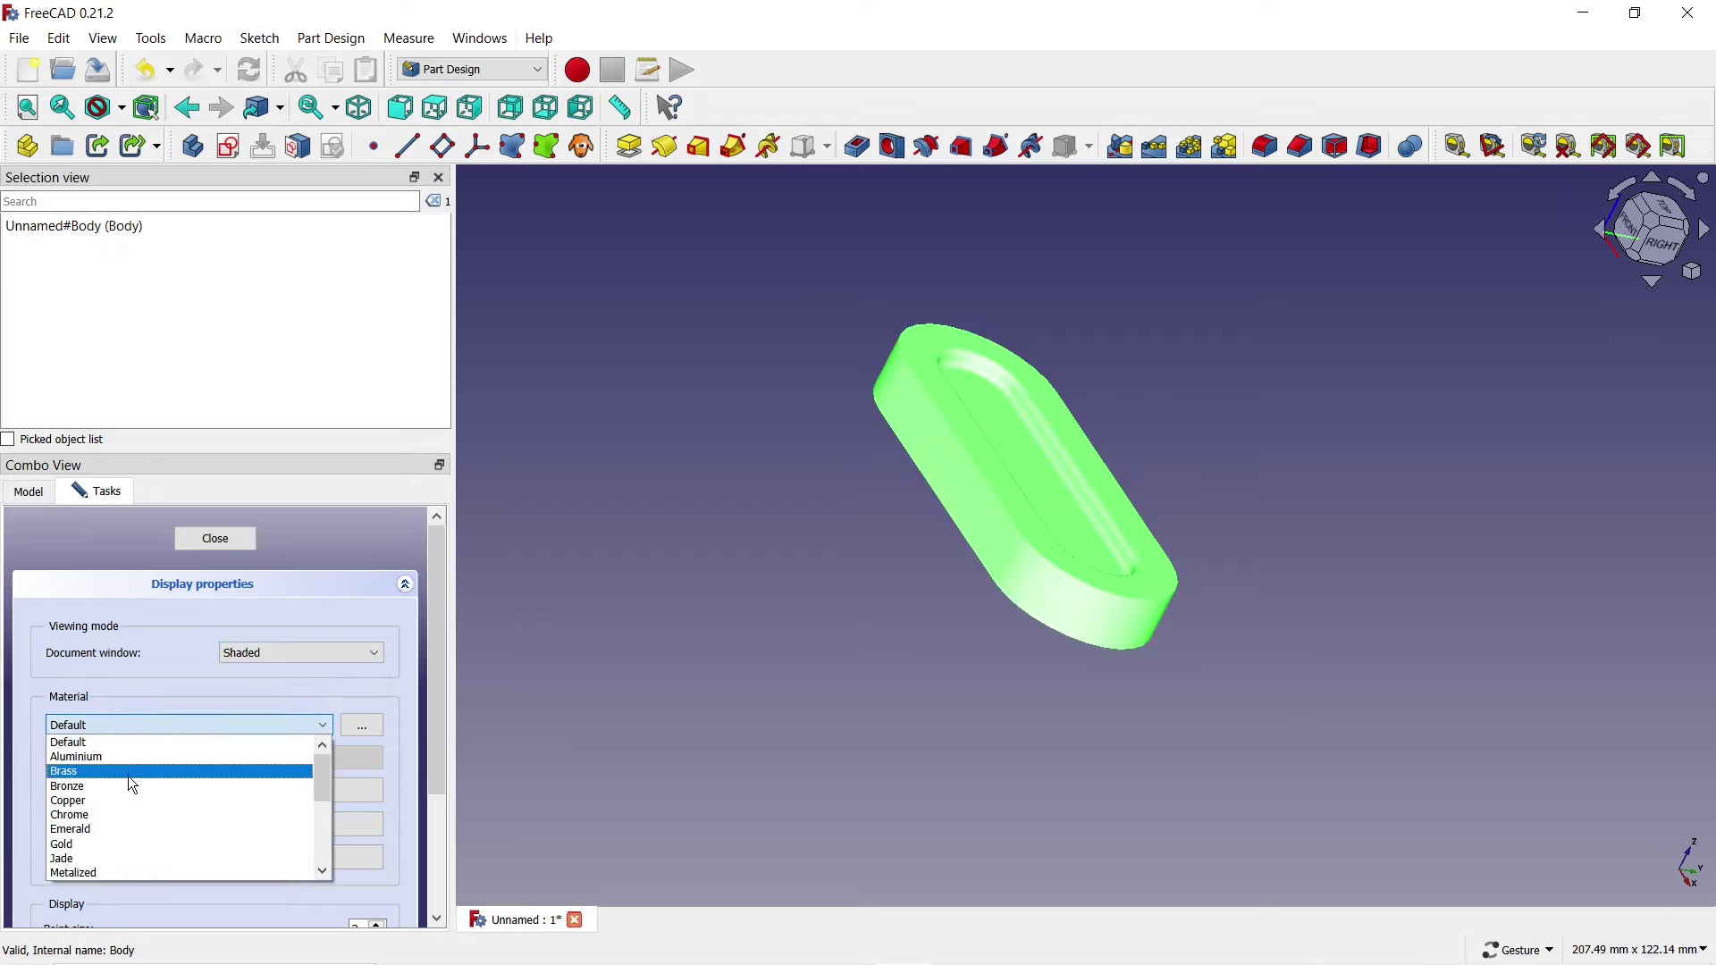
left_click(120, 813)
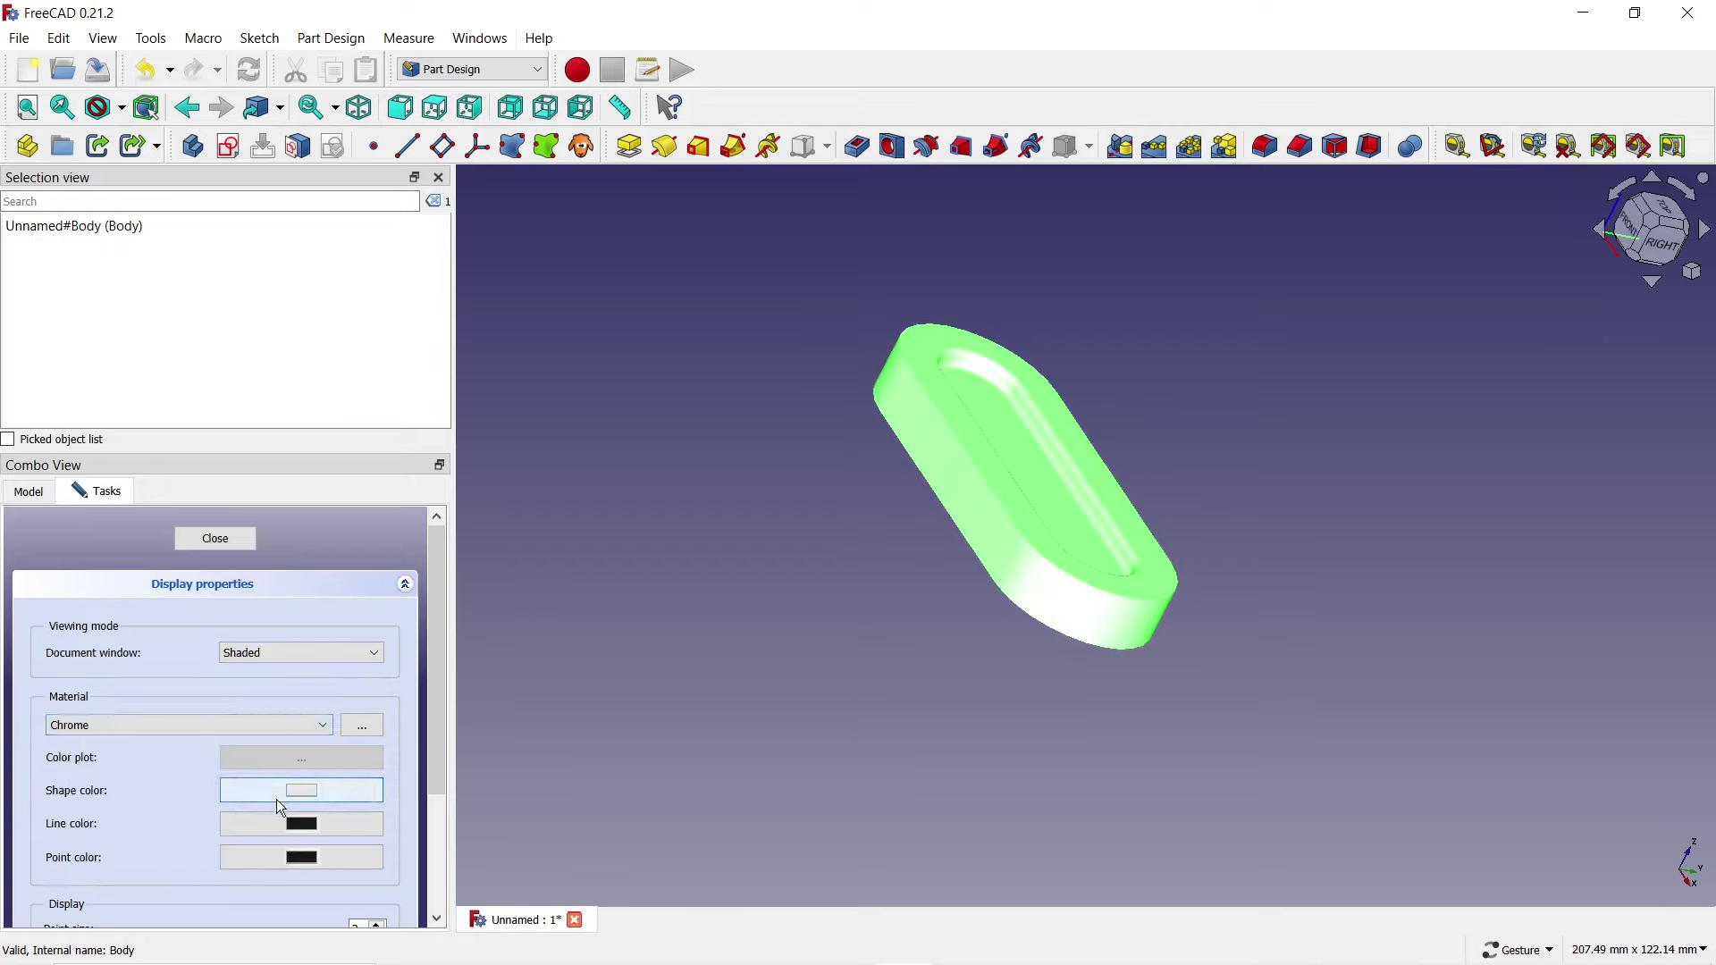
left_click(302, 790)
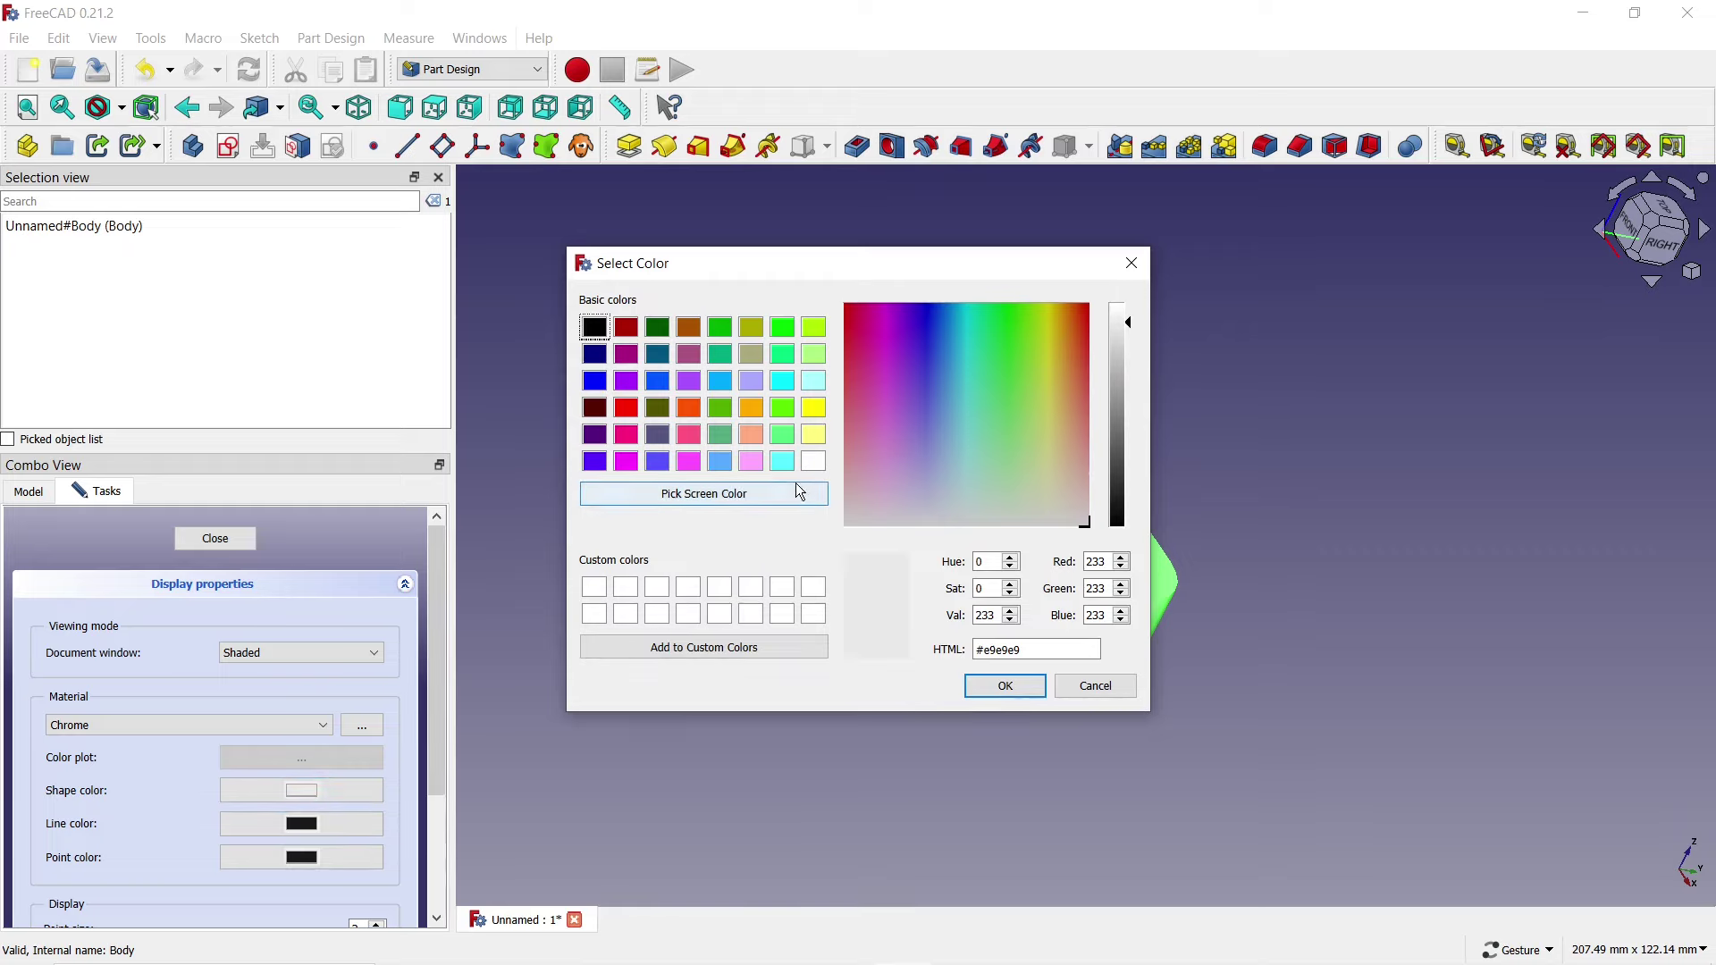
left_click(813, 329)
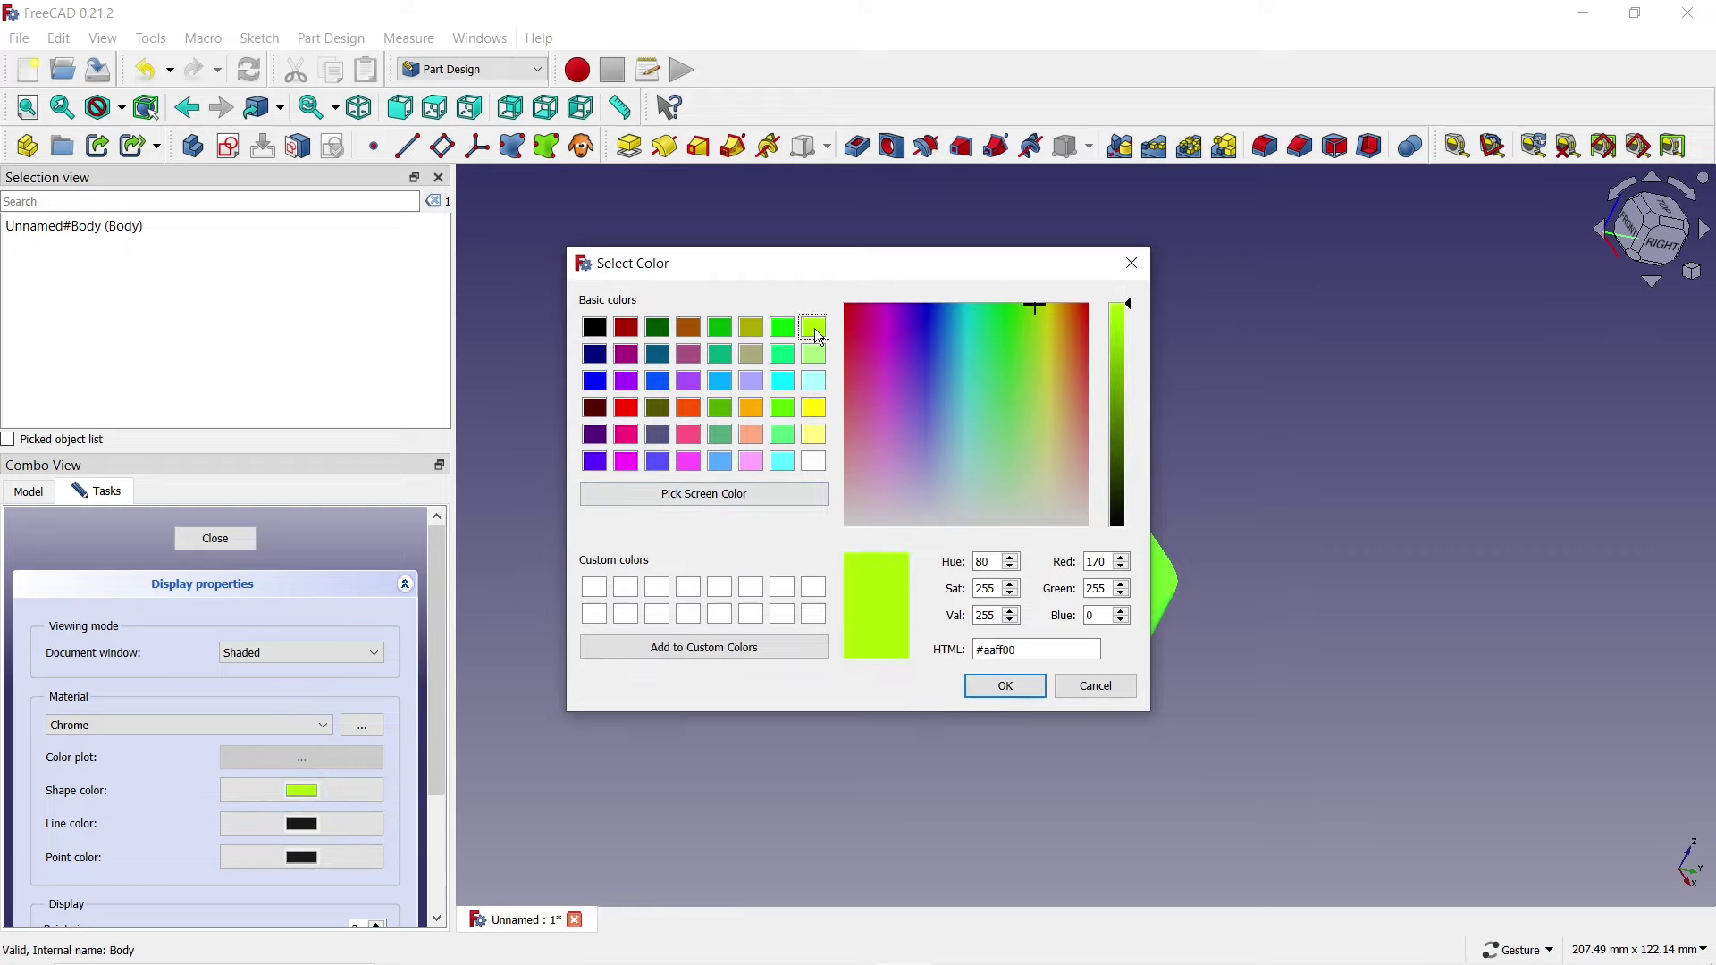
left_click(1005, 686)
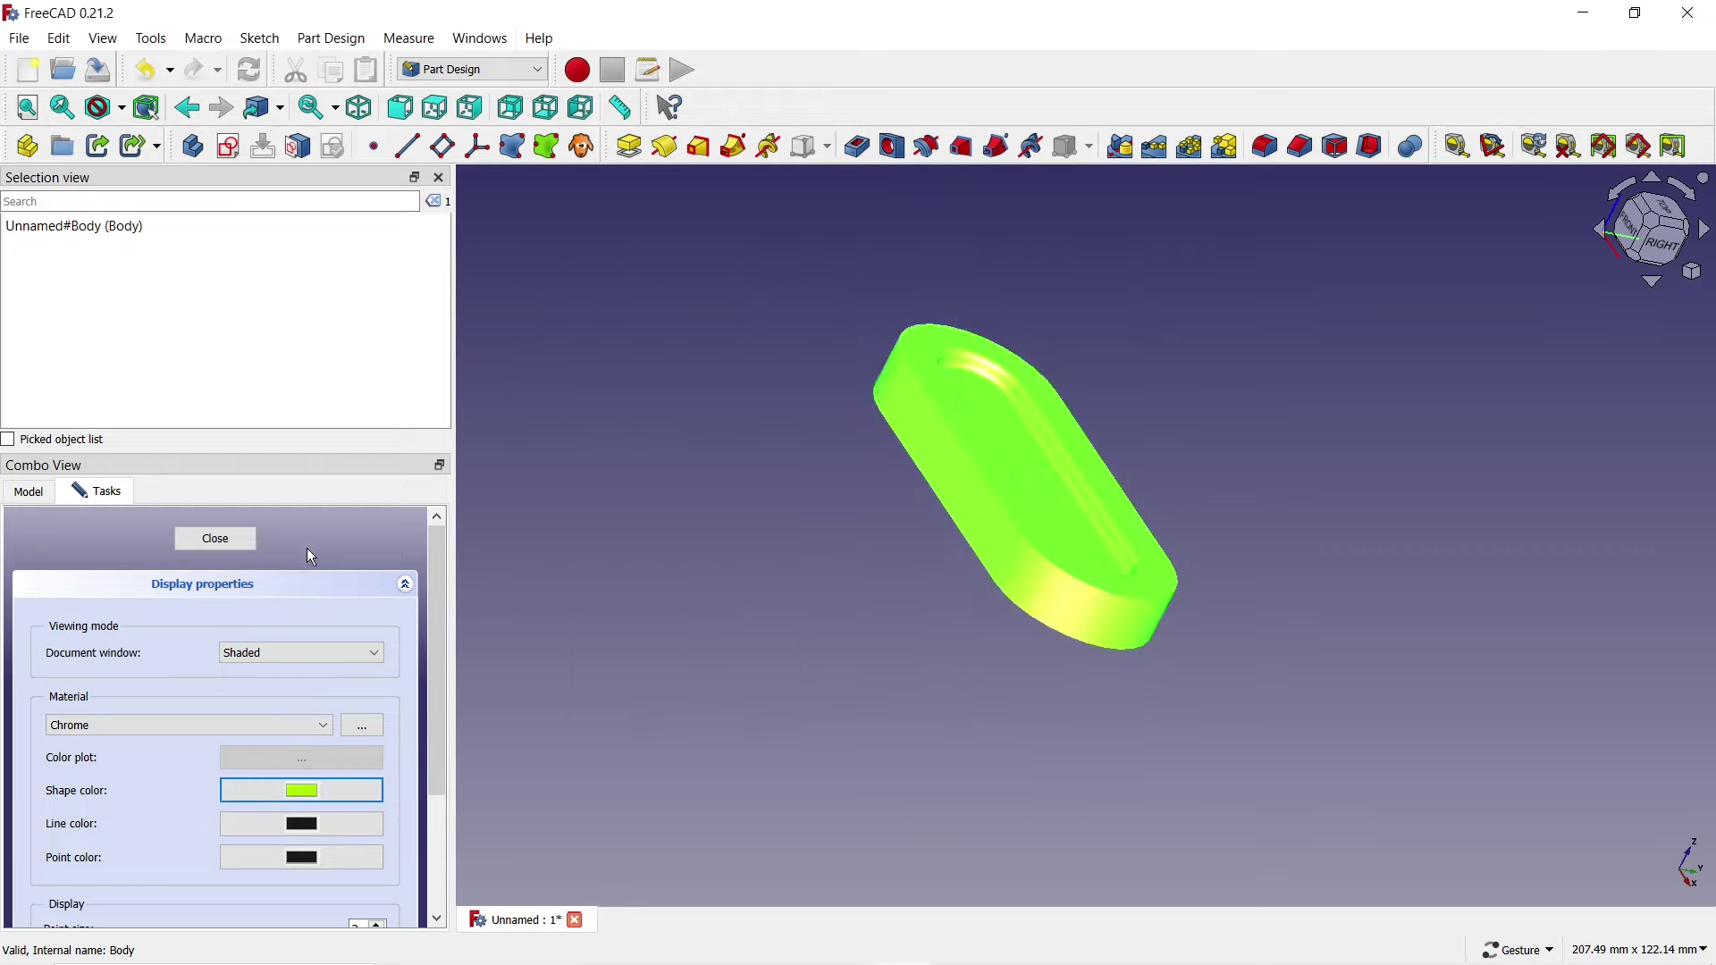
left_click(226, 543)
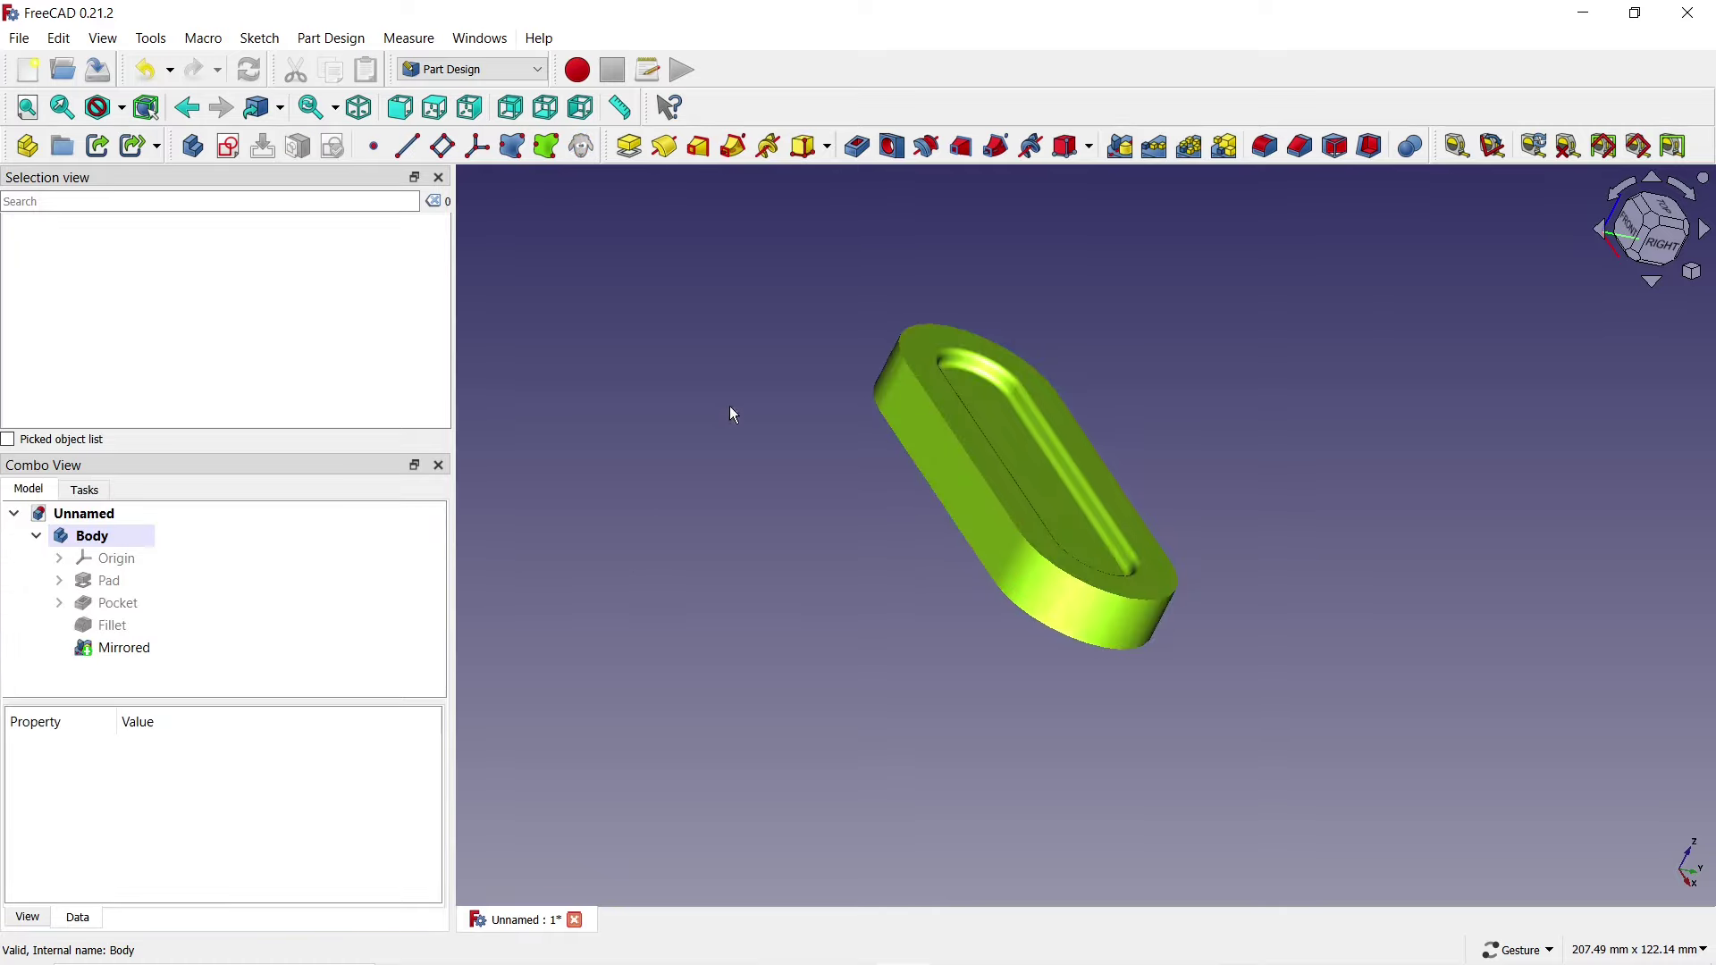
mouse_move(733, 413)
left_mouse_down()
mouse_move(702, 568)
mouse_move(601, 697)
left_mouse_up()
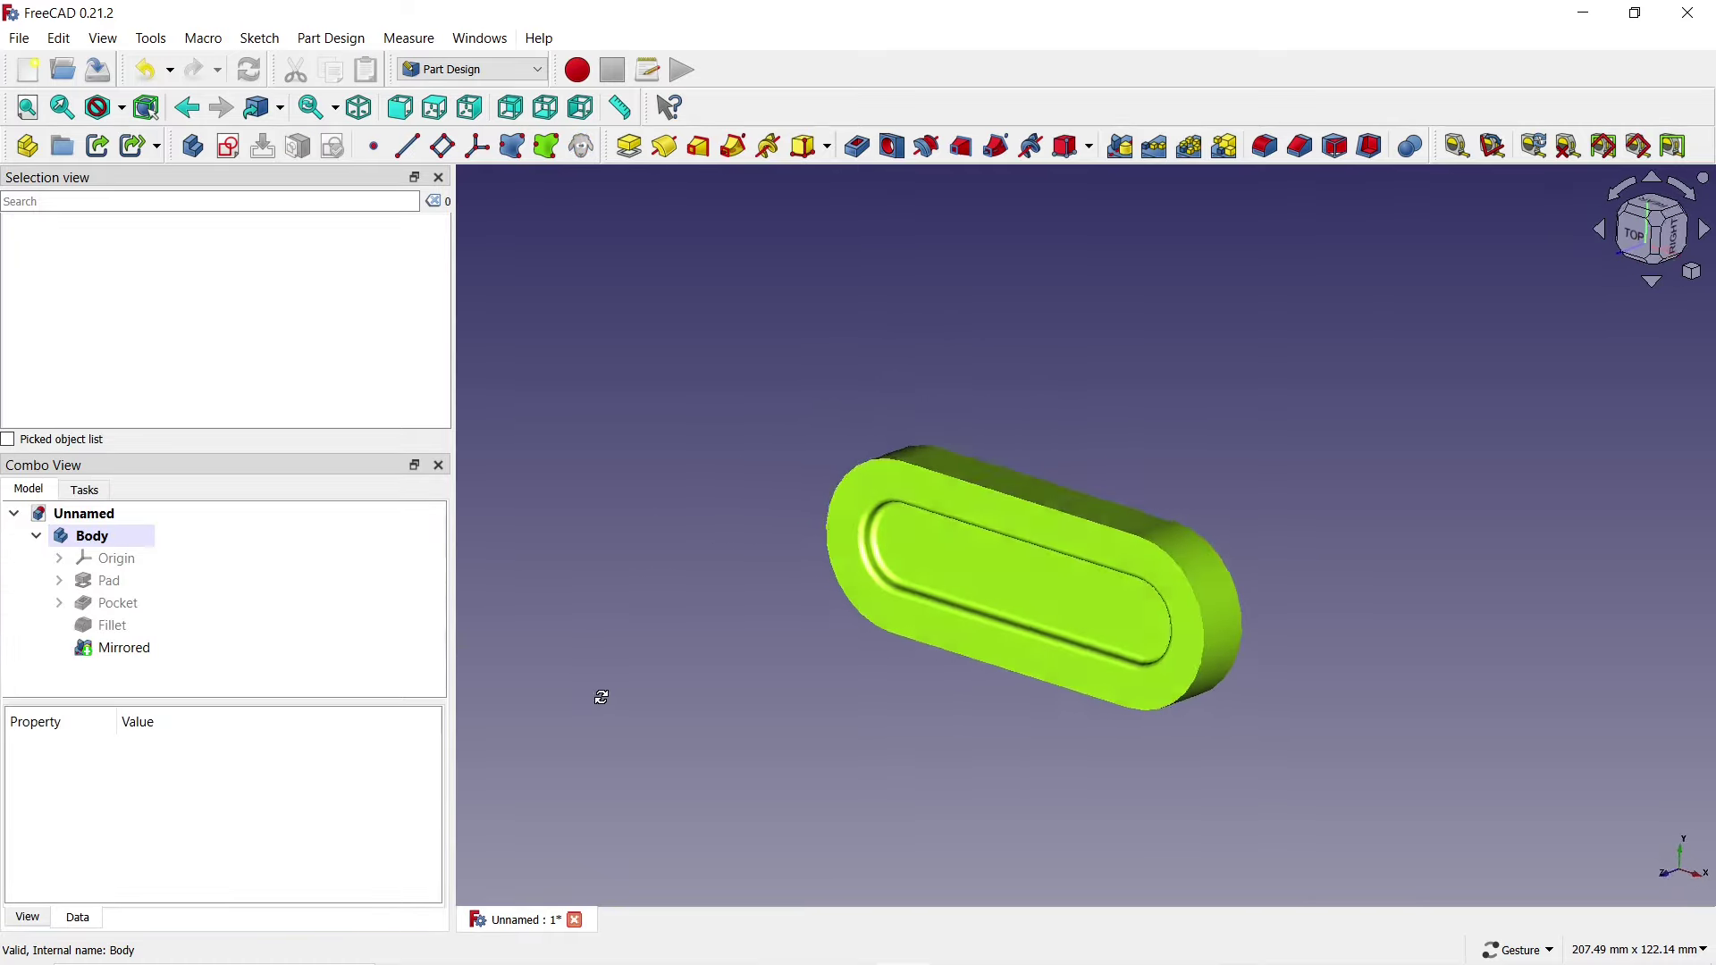
mouse_move(1034, 420)
left_mouse_down()
mouse_move(835, 689)
mouse_move(888, 594)
mouse_move(1034, 444)
mouse_move(1076, 372)
left_mouse_up()
mouse_move(1341, 554)
left_mouse_down()
mouse_move(1153, 613)
mouse_move(968, 568)
mouse_move(1233, 593)
mouse_move(1334, 577)
left_mouse_up()
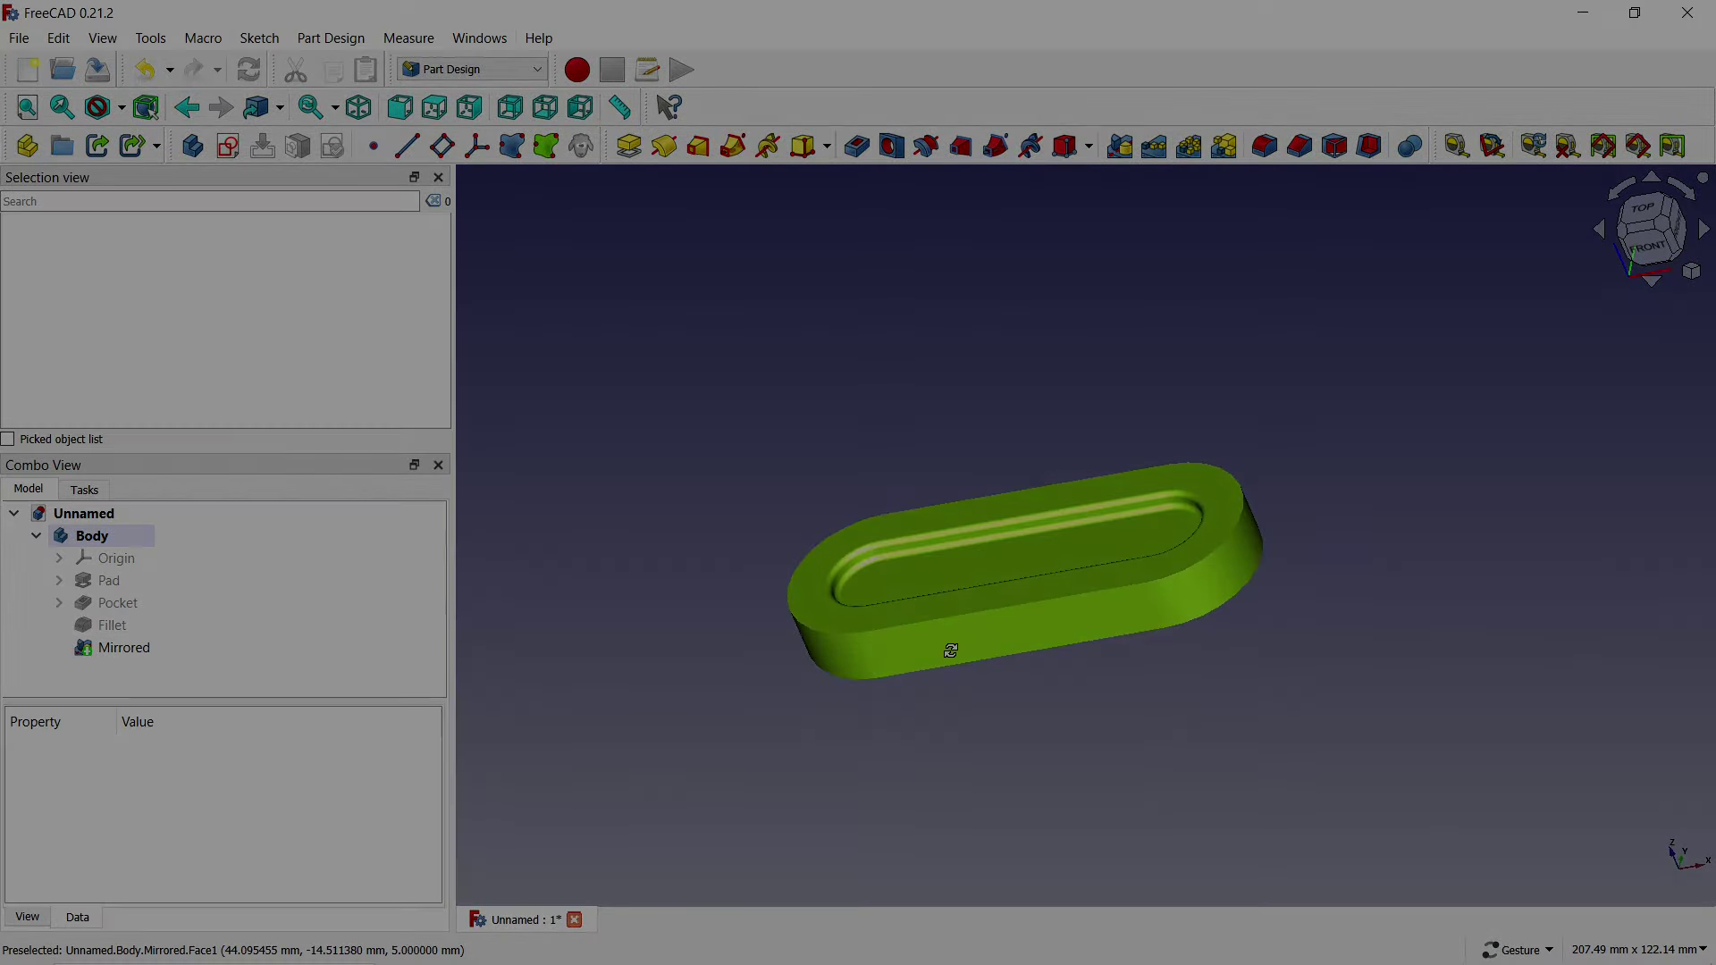